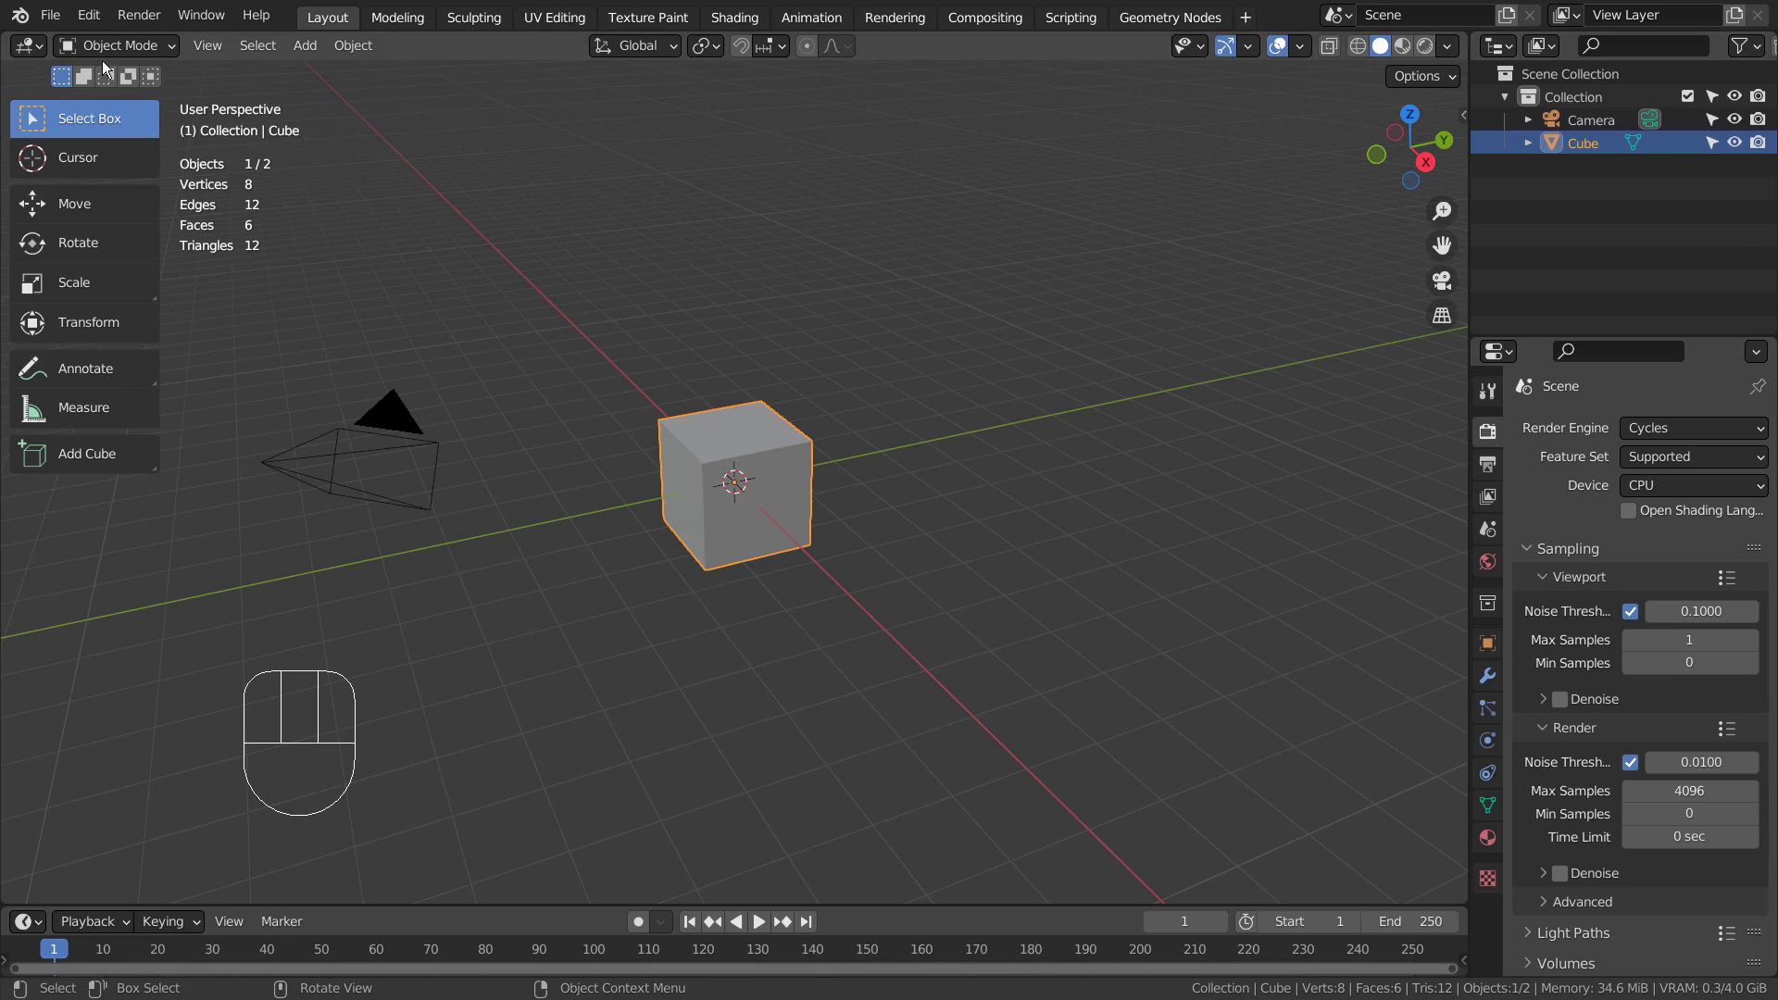
Look up the BY-GEN add-on in Preferences > Add-ons by searching 'by'
left_click(93, 16)
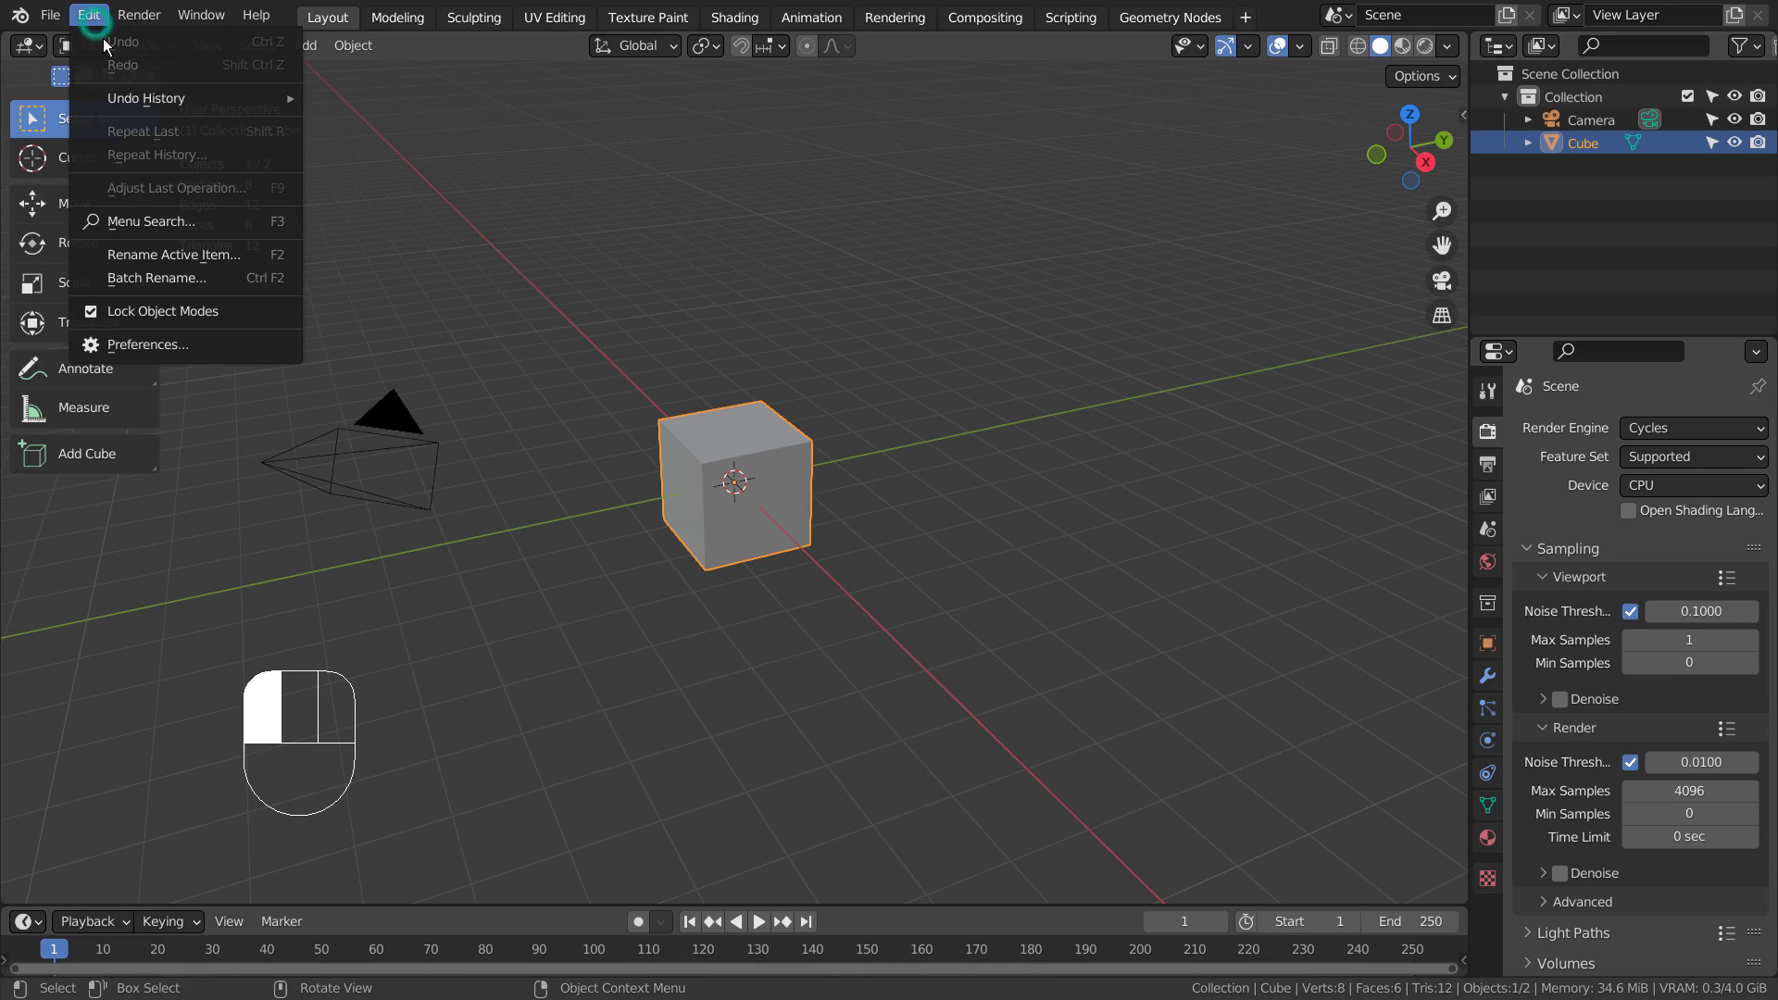
left_click(159, 344)
left_click(616, 89)
type("by")
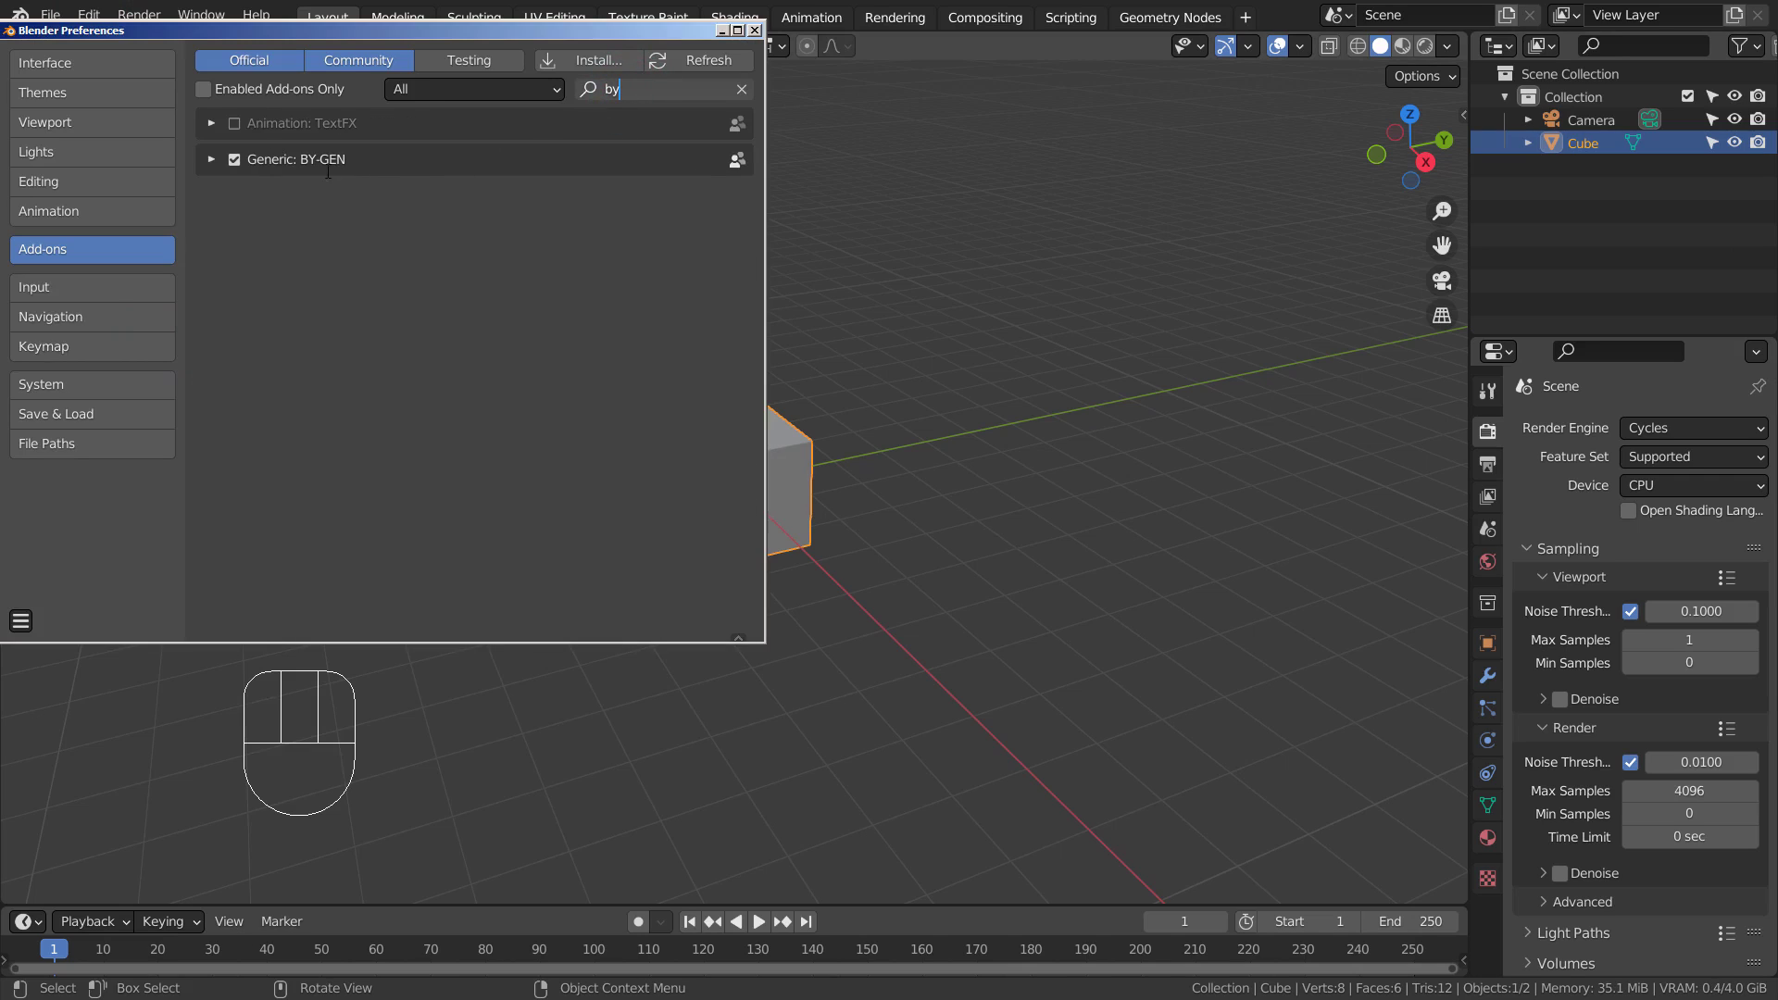
left_click(206, 159)
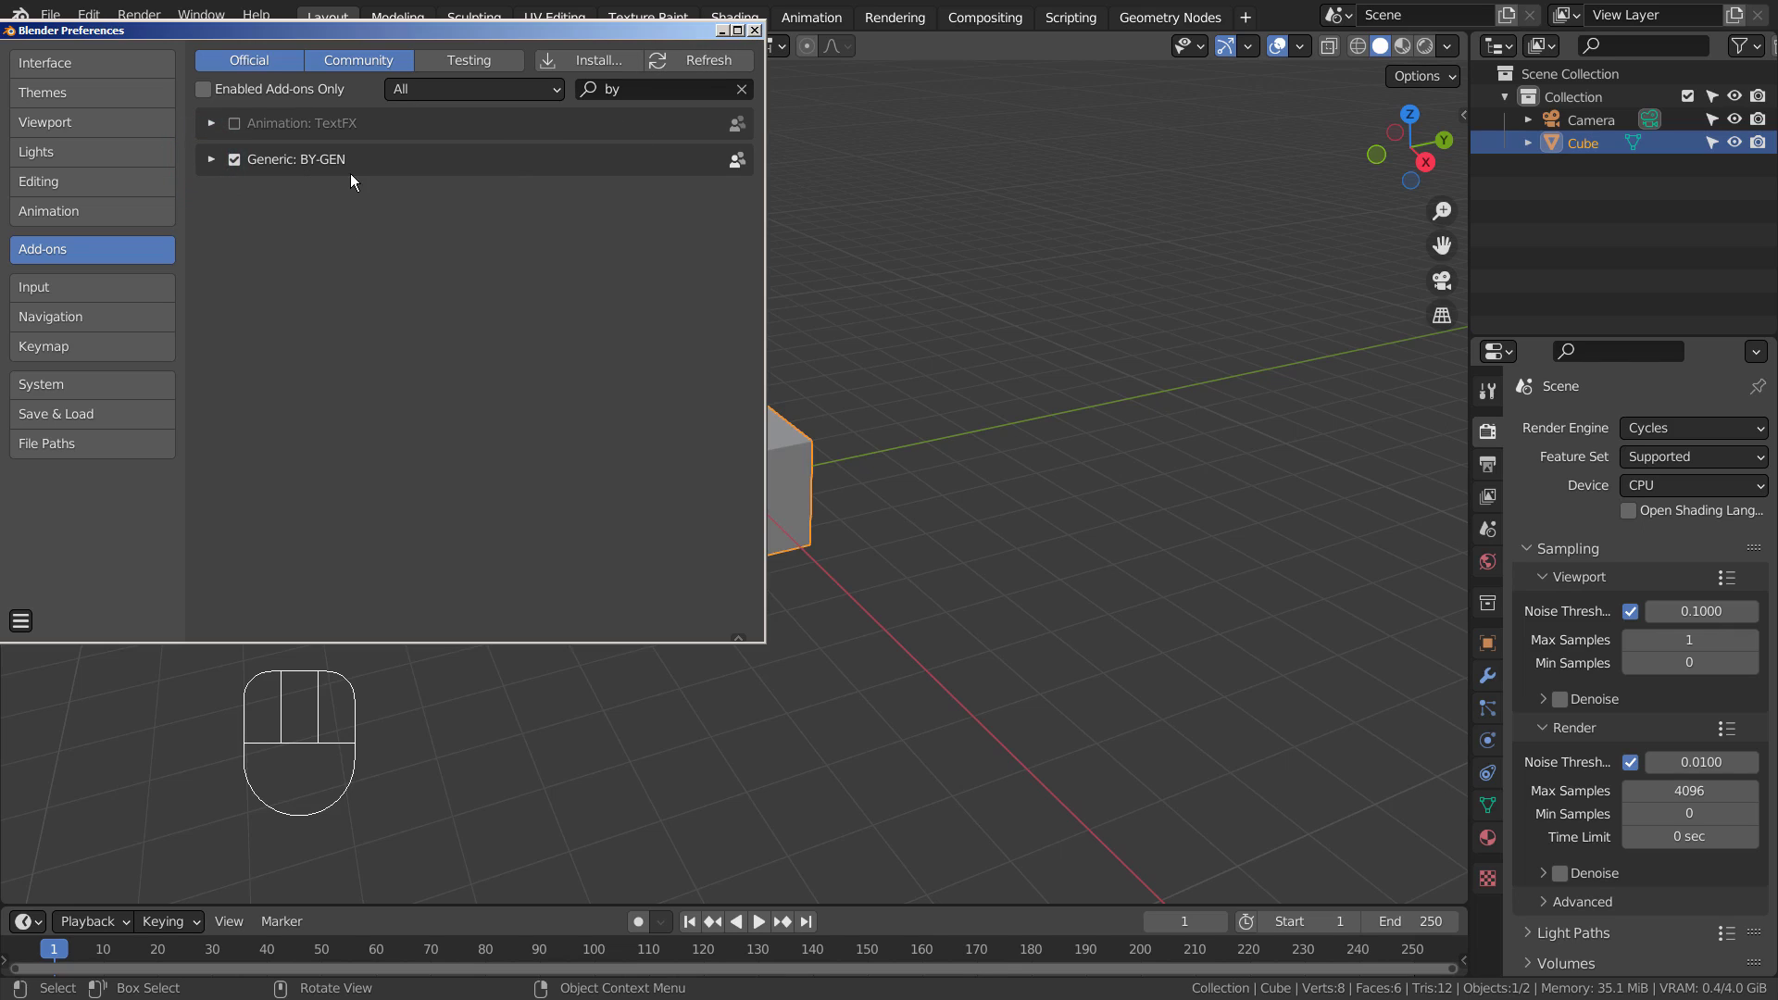
left_click(754, 33)
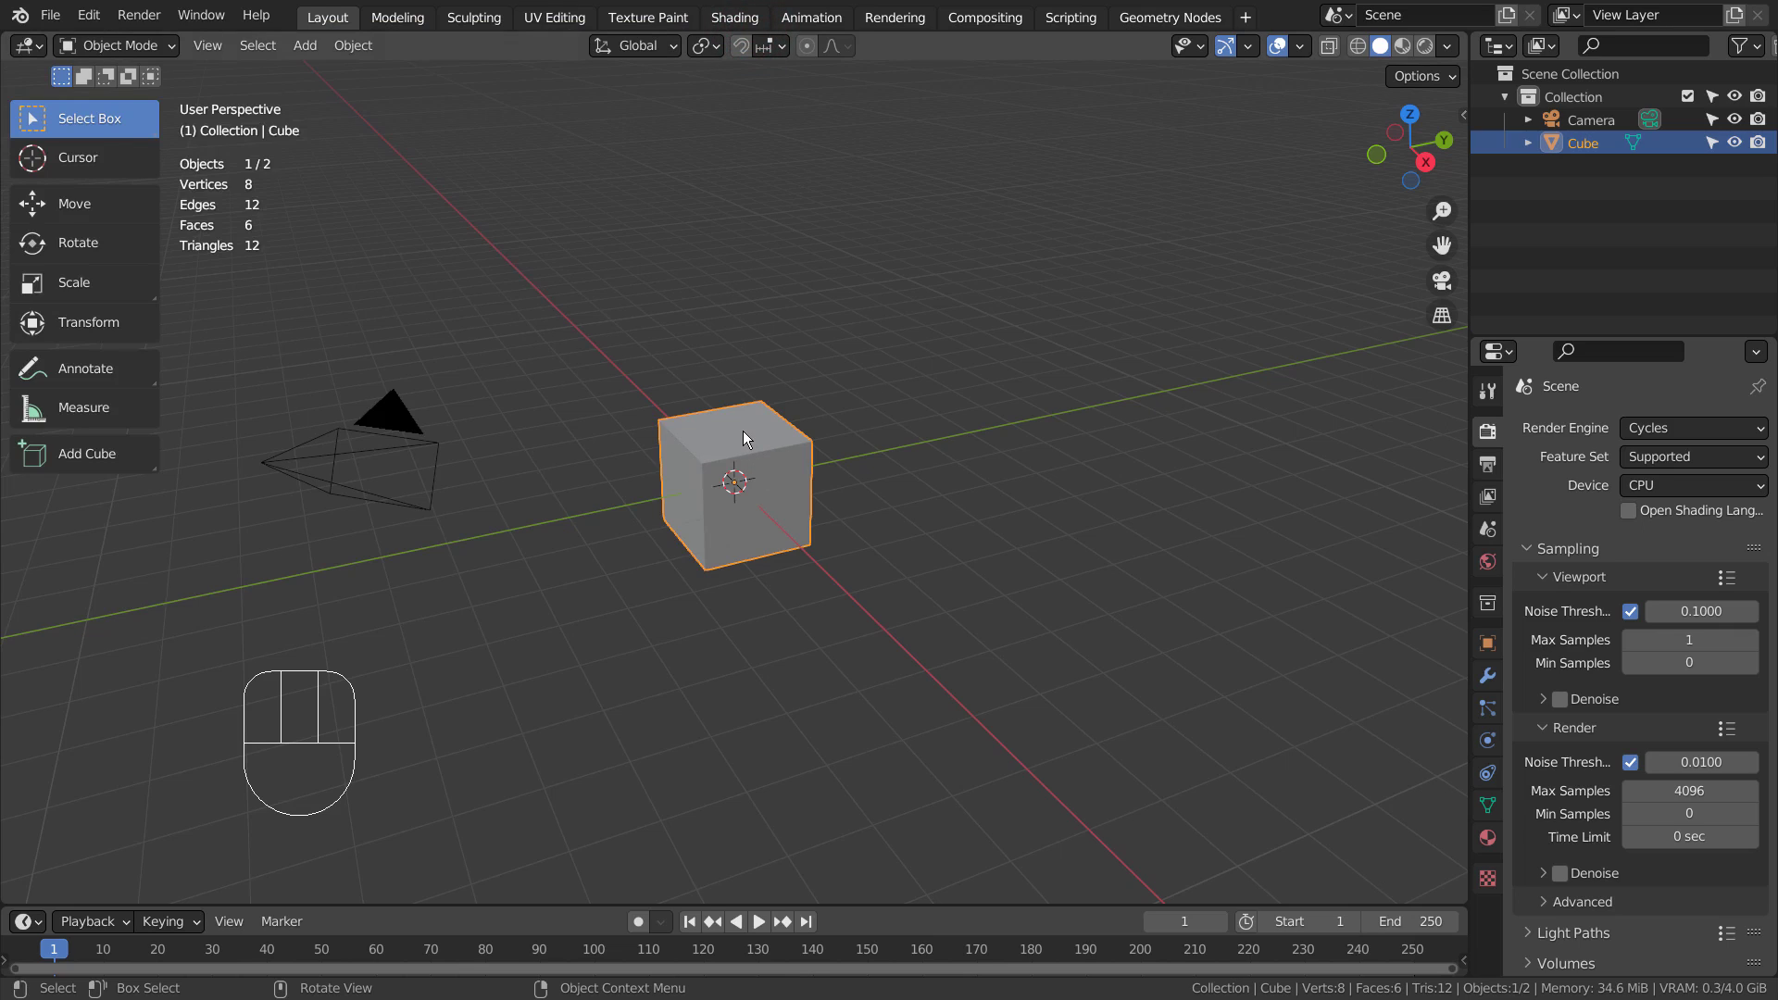
Apply the BY-GEN Pipes surface effect to the cube from the sidebar and orbit to view it
key("n")
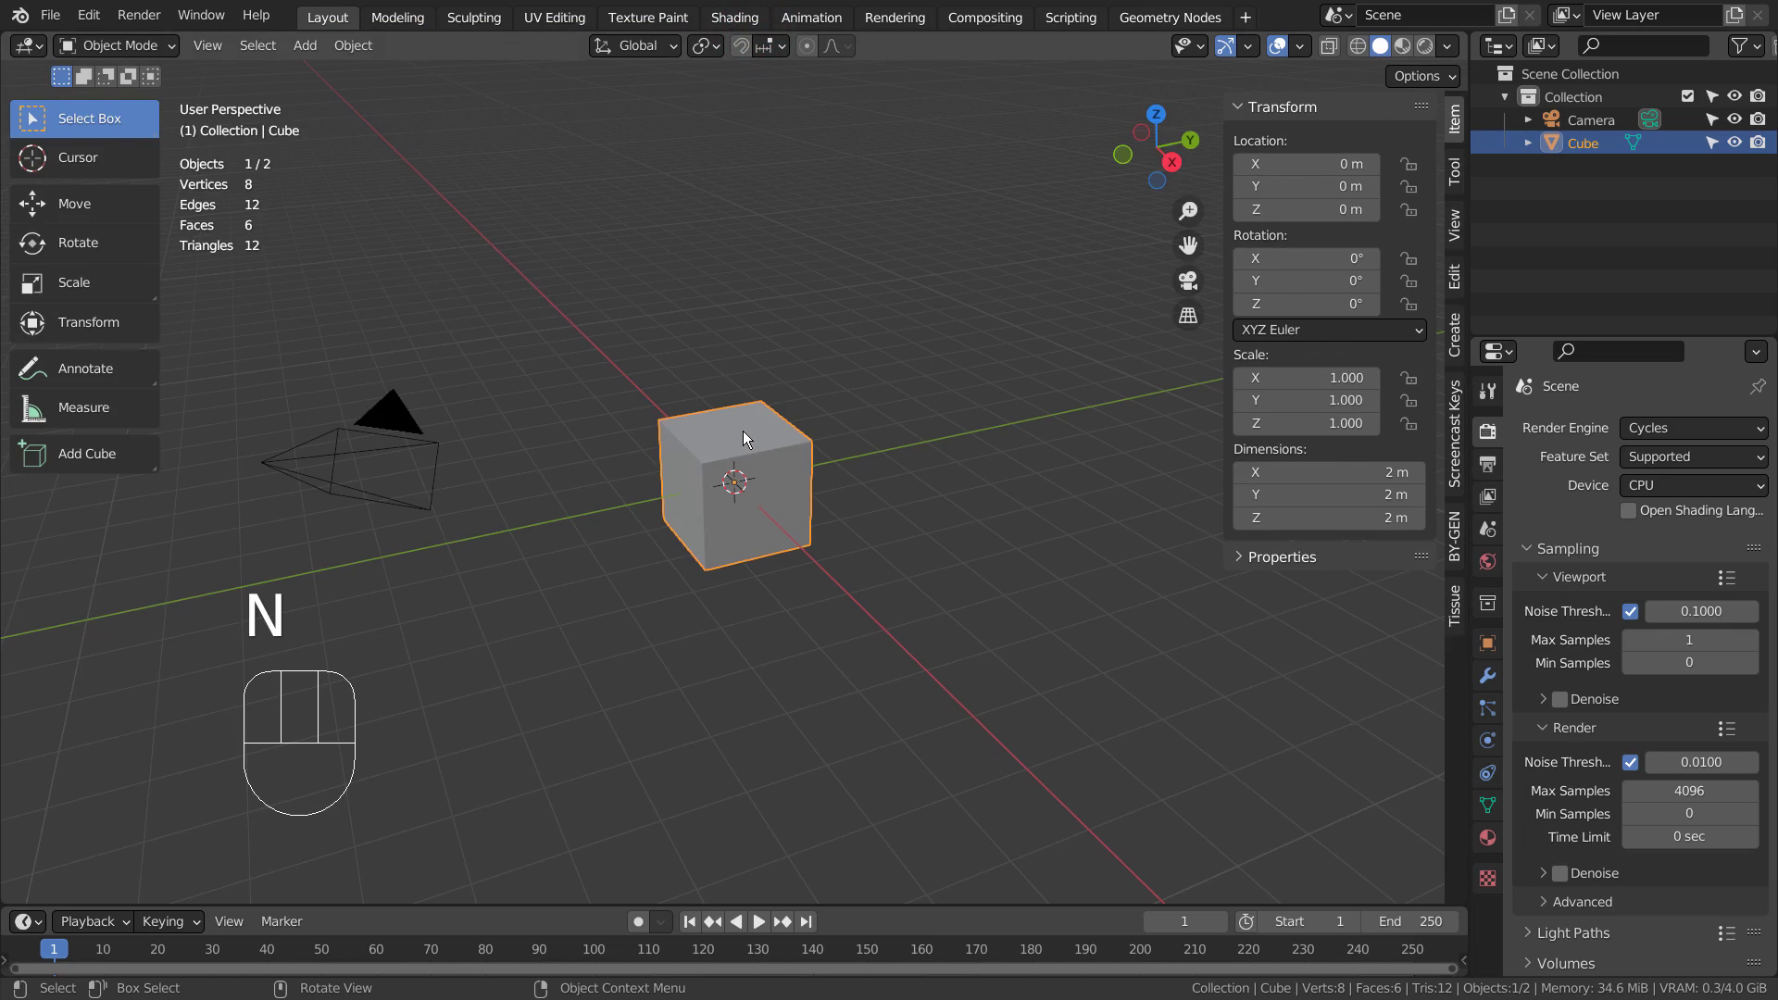
left_click(1450, 537)
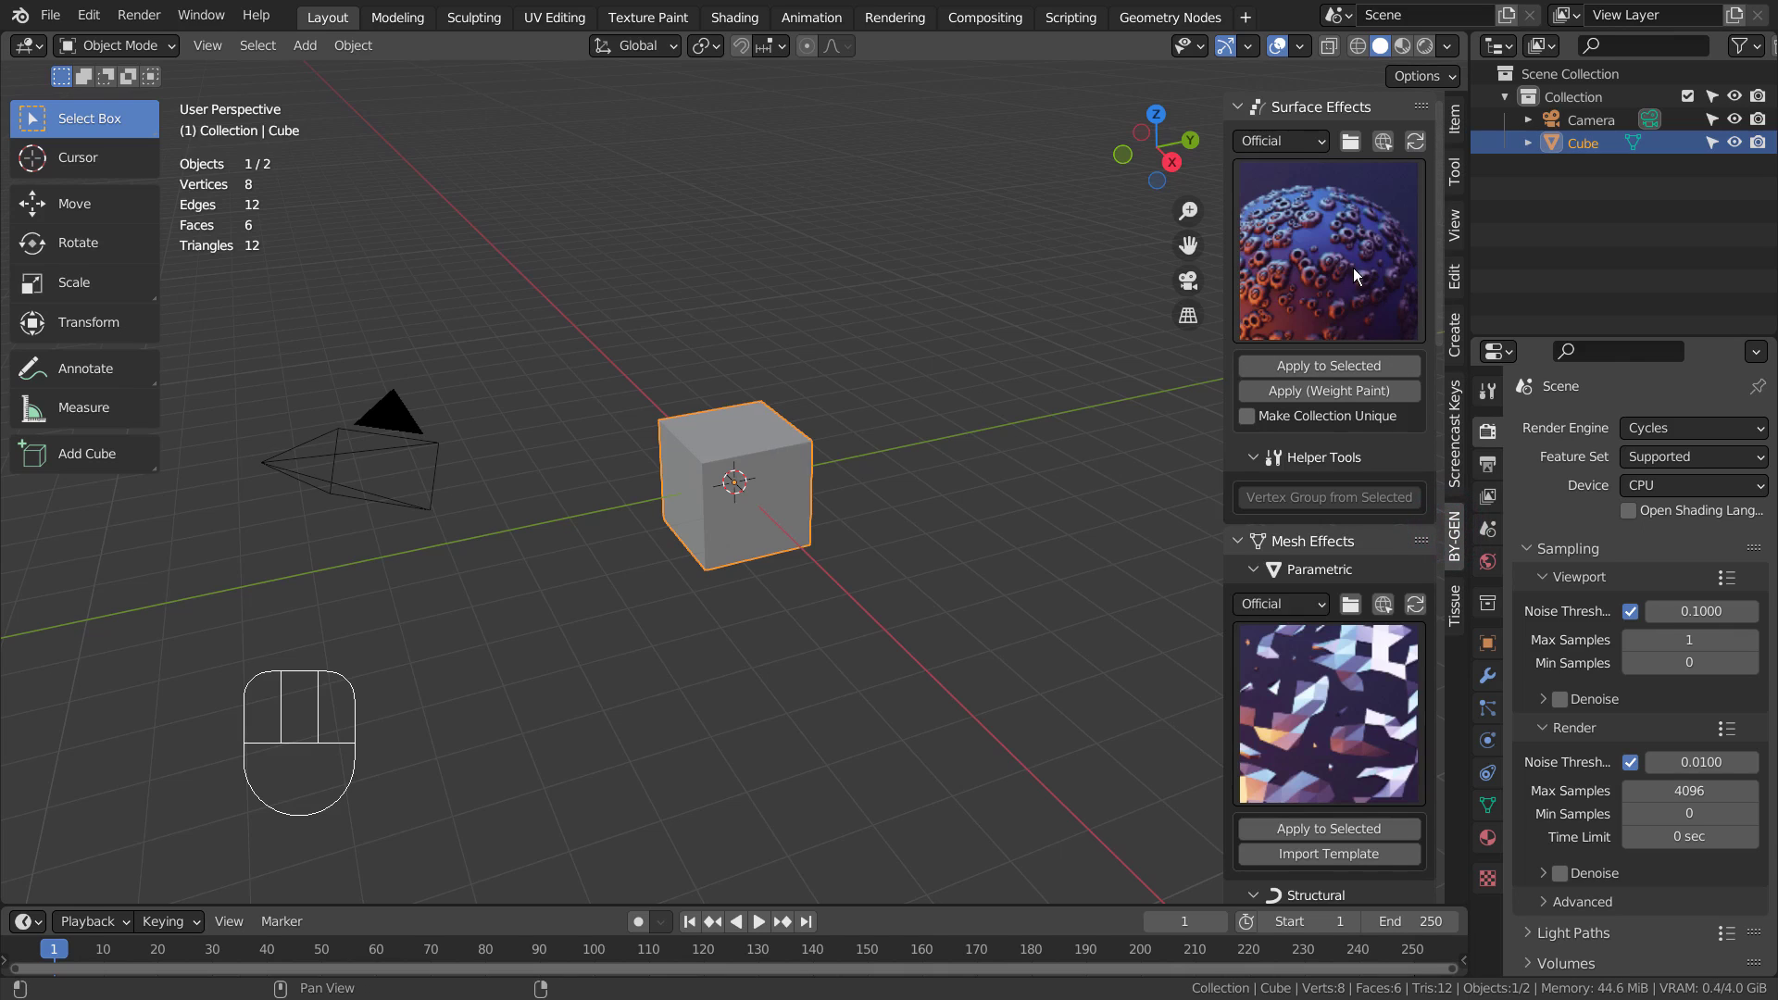
left_click(1313, 264)
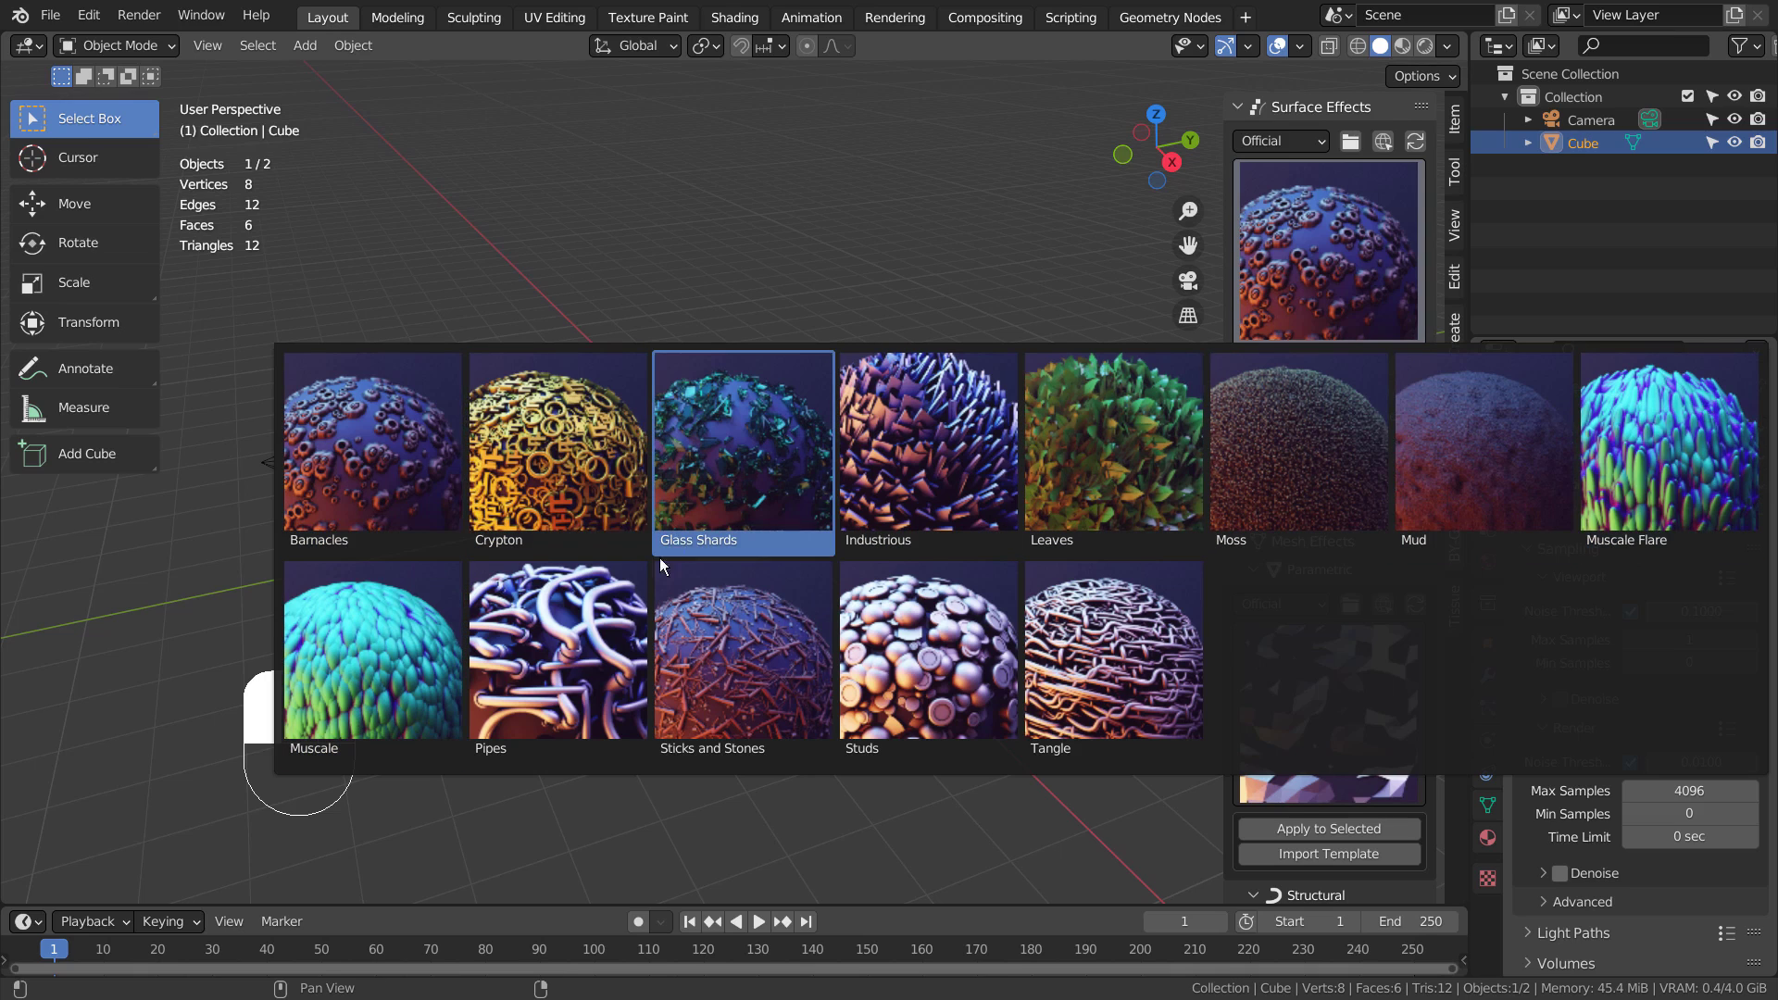
left_click(606, 597)
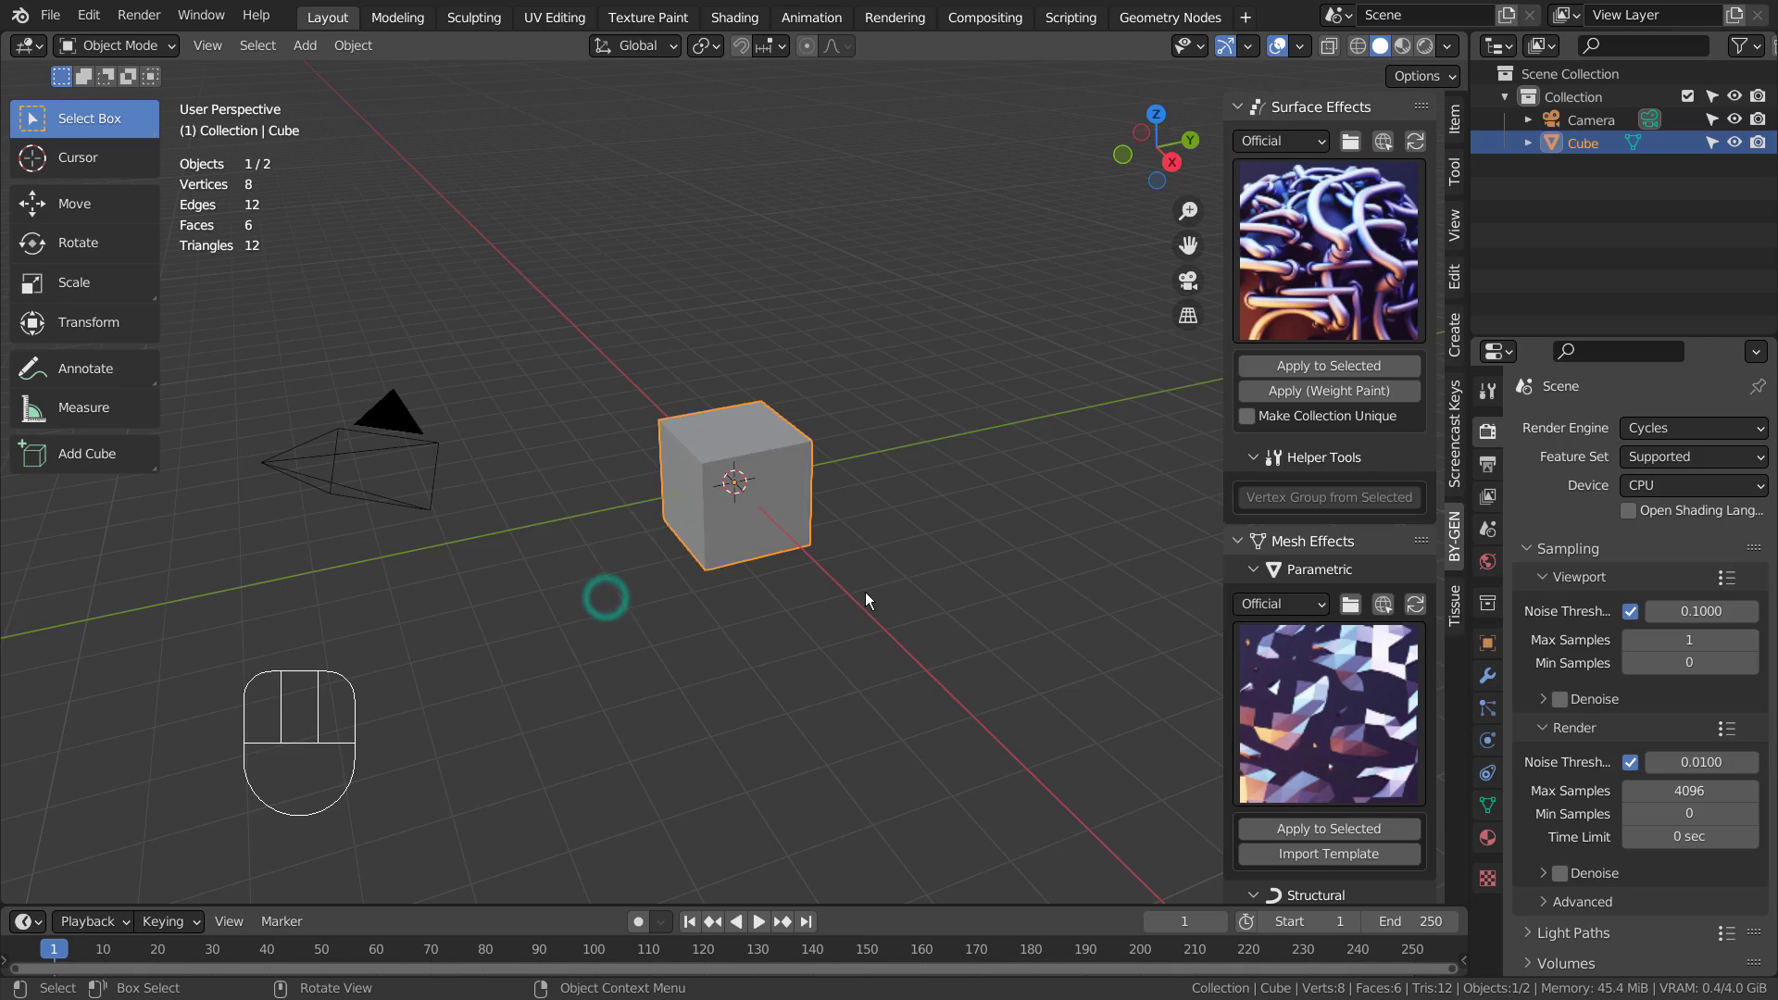
left_click(1383, 367)
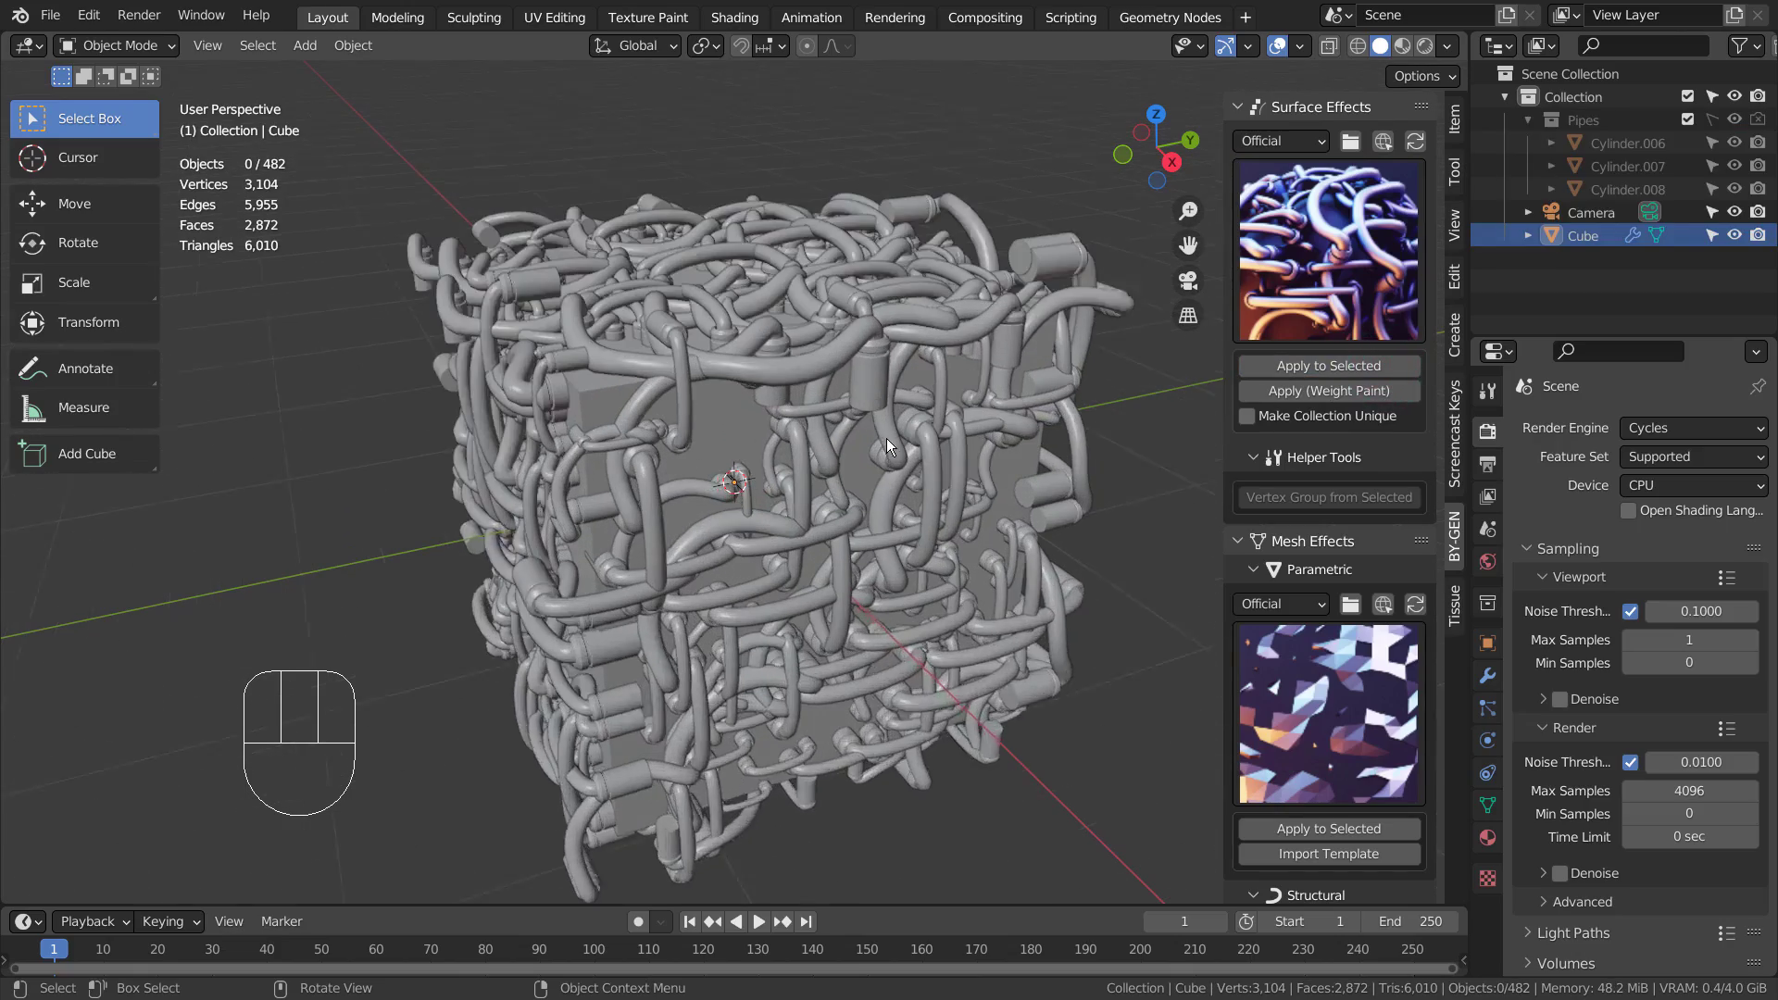
middle_click_drag(867, 481, 991, 477, "alt")
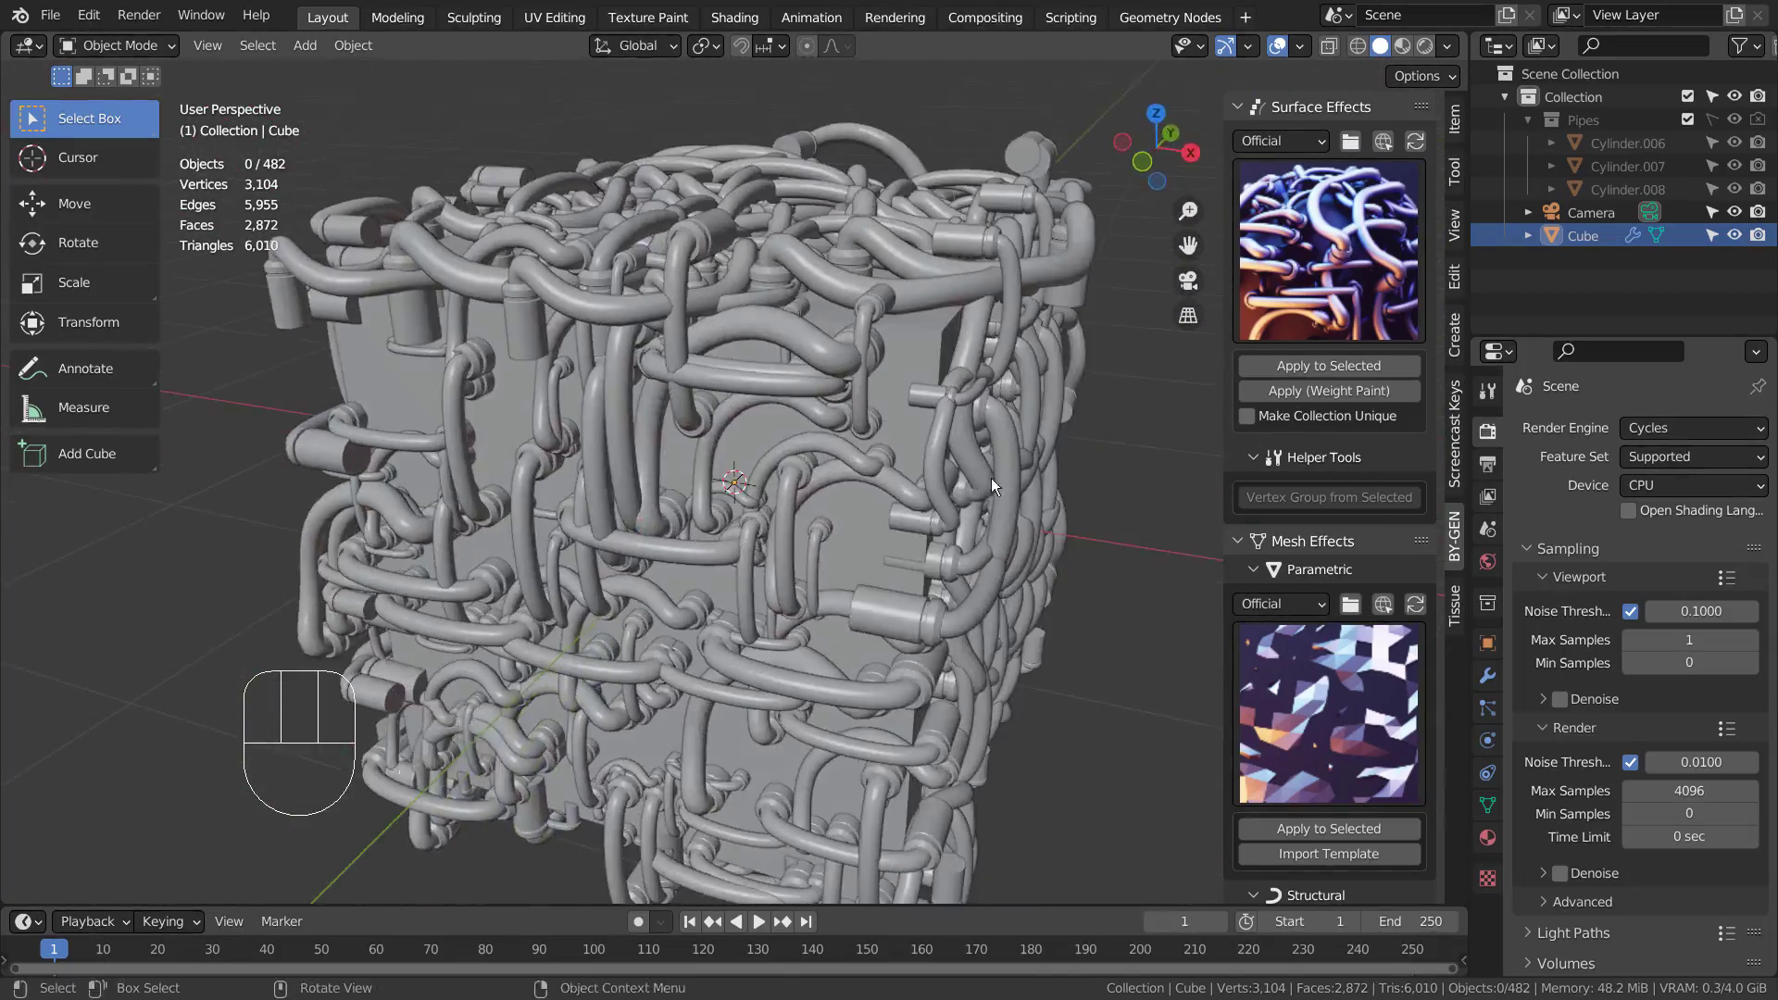
Undo the pipes and apply the Crypton surface effect to the cube
key("ctrl+z")
left_click(1329, 250)
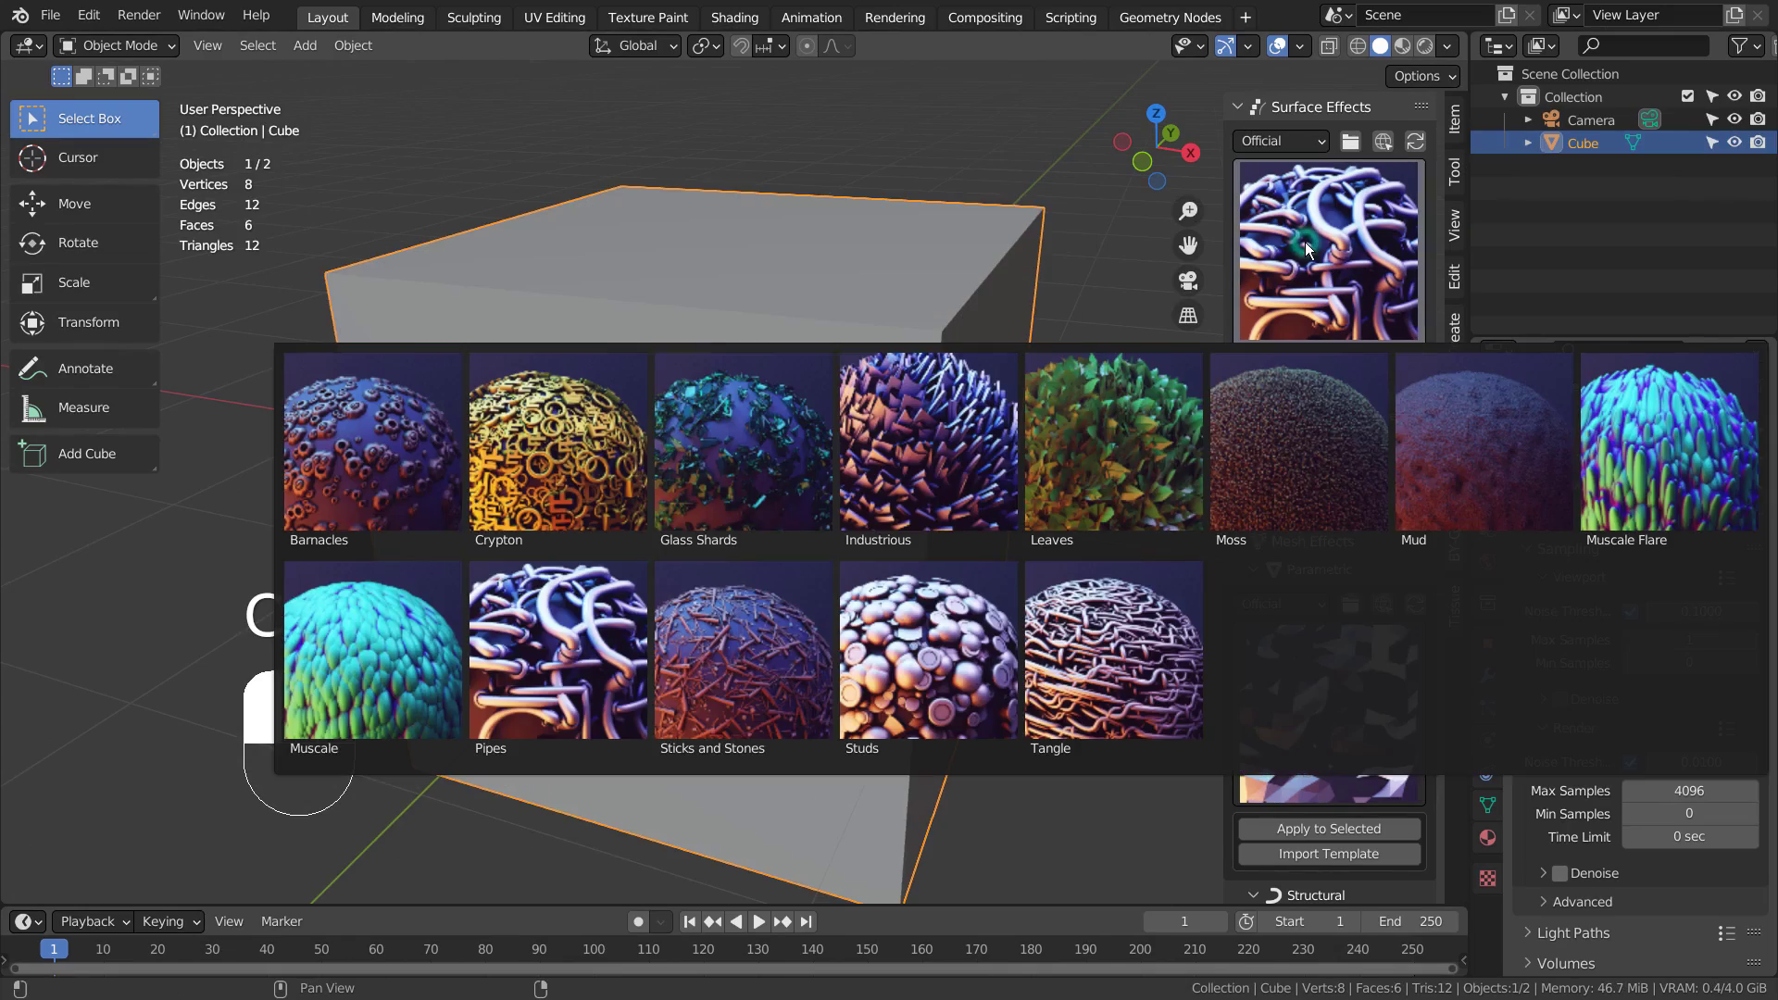
left_click(585, 466)
left_click(1323, 365)
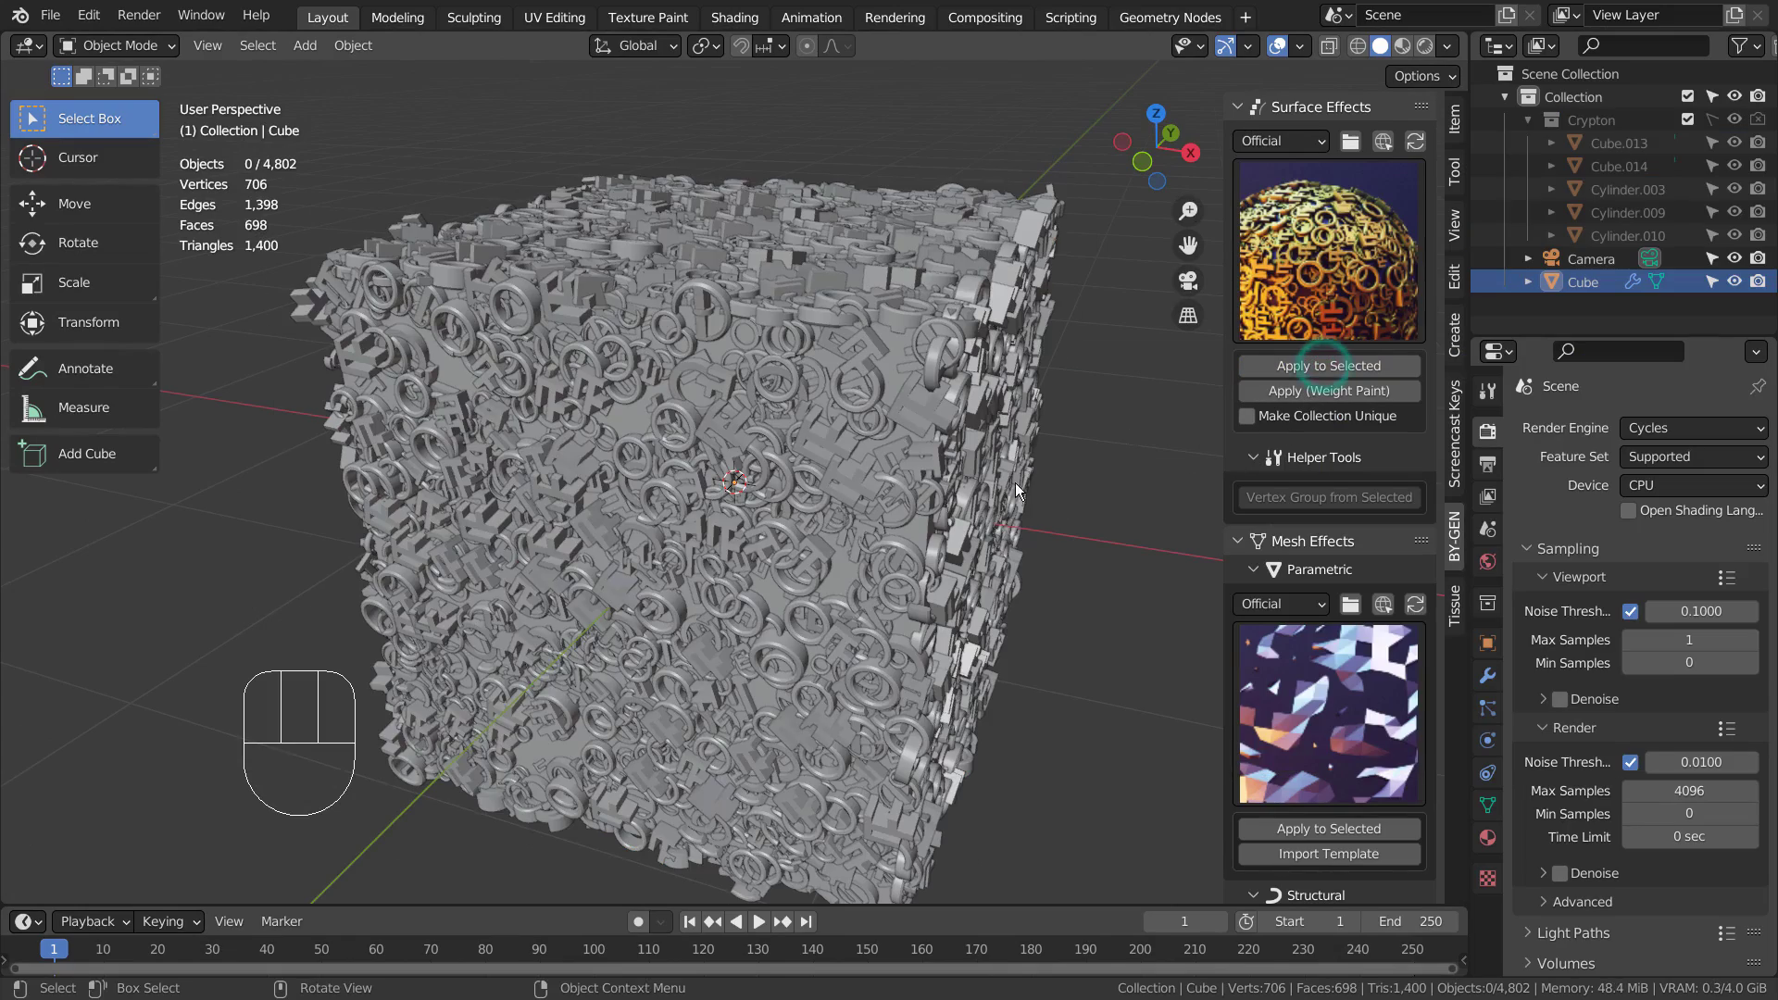
middle_click_drag(1015, 481, 970, 552, "alt")
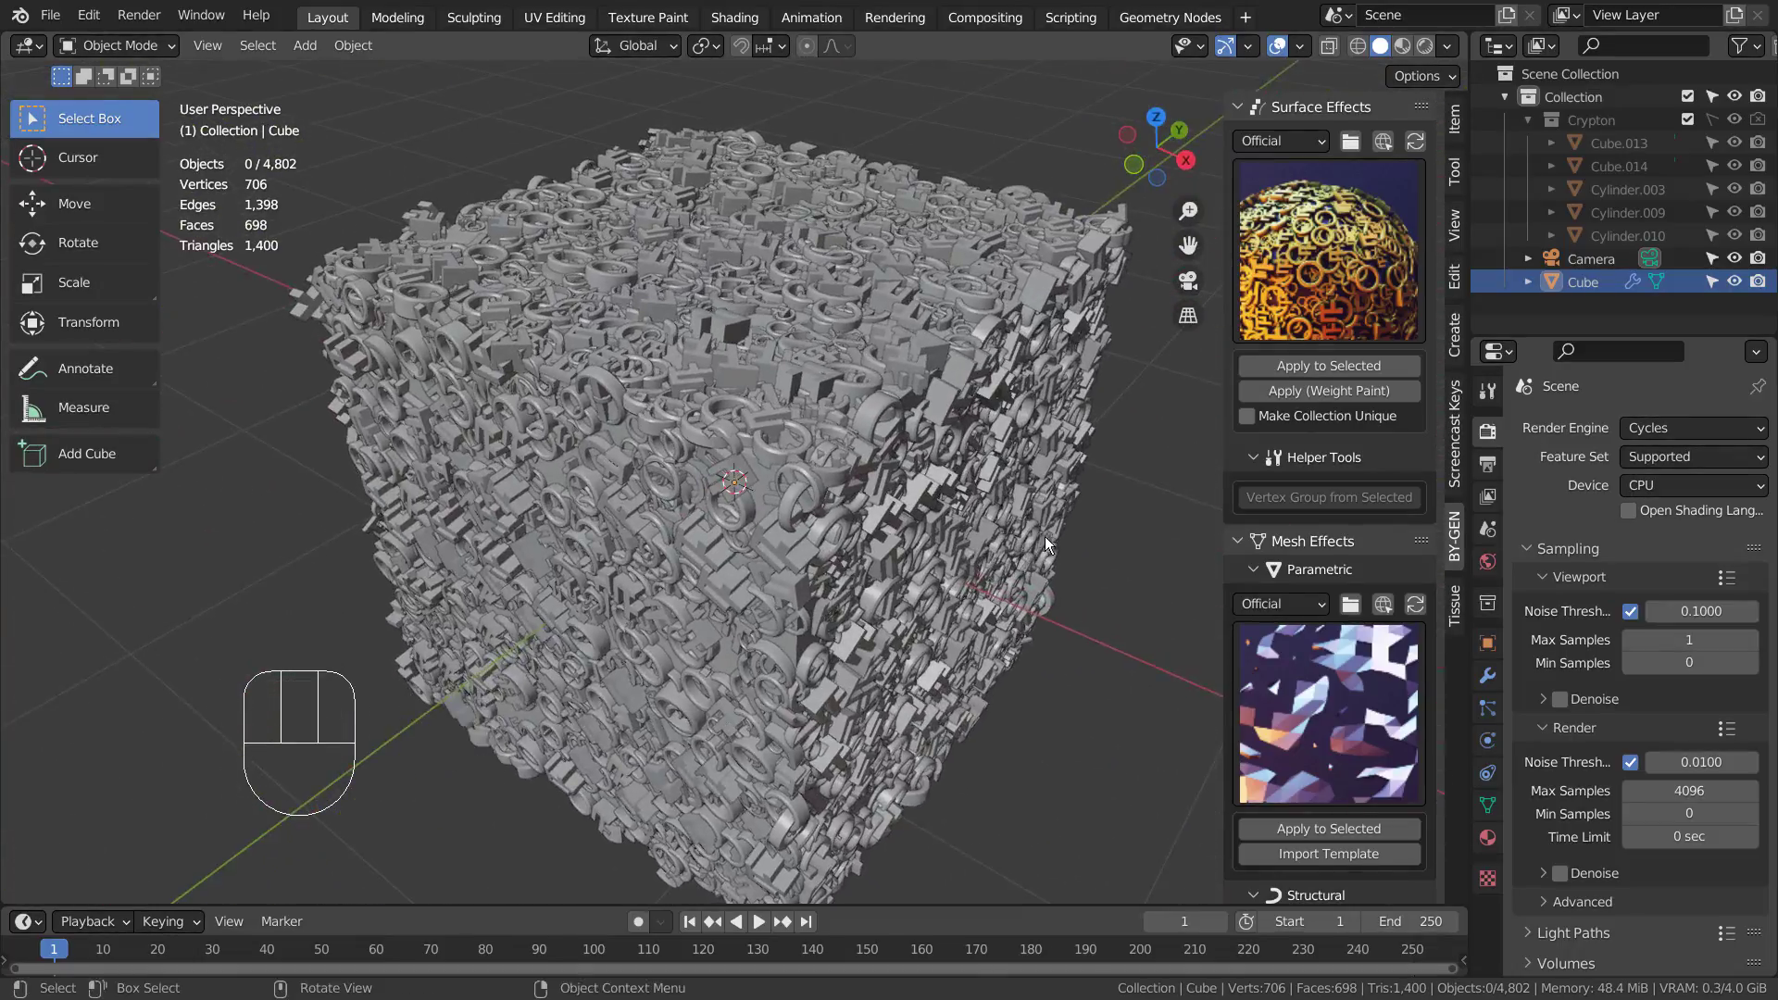
Toggle the Cube's outliner visibility off and back on to inspect the Crypton shapes
left_click(1589, 282)
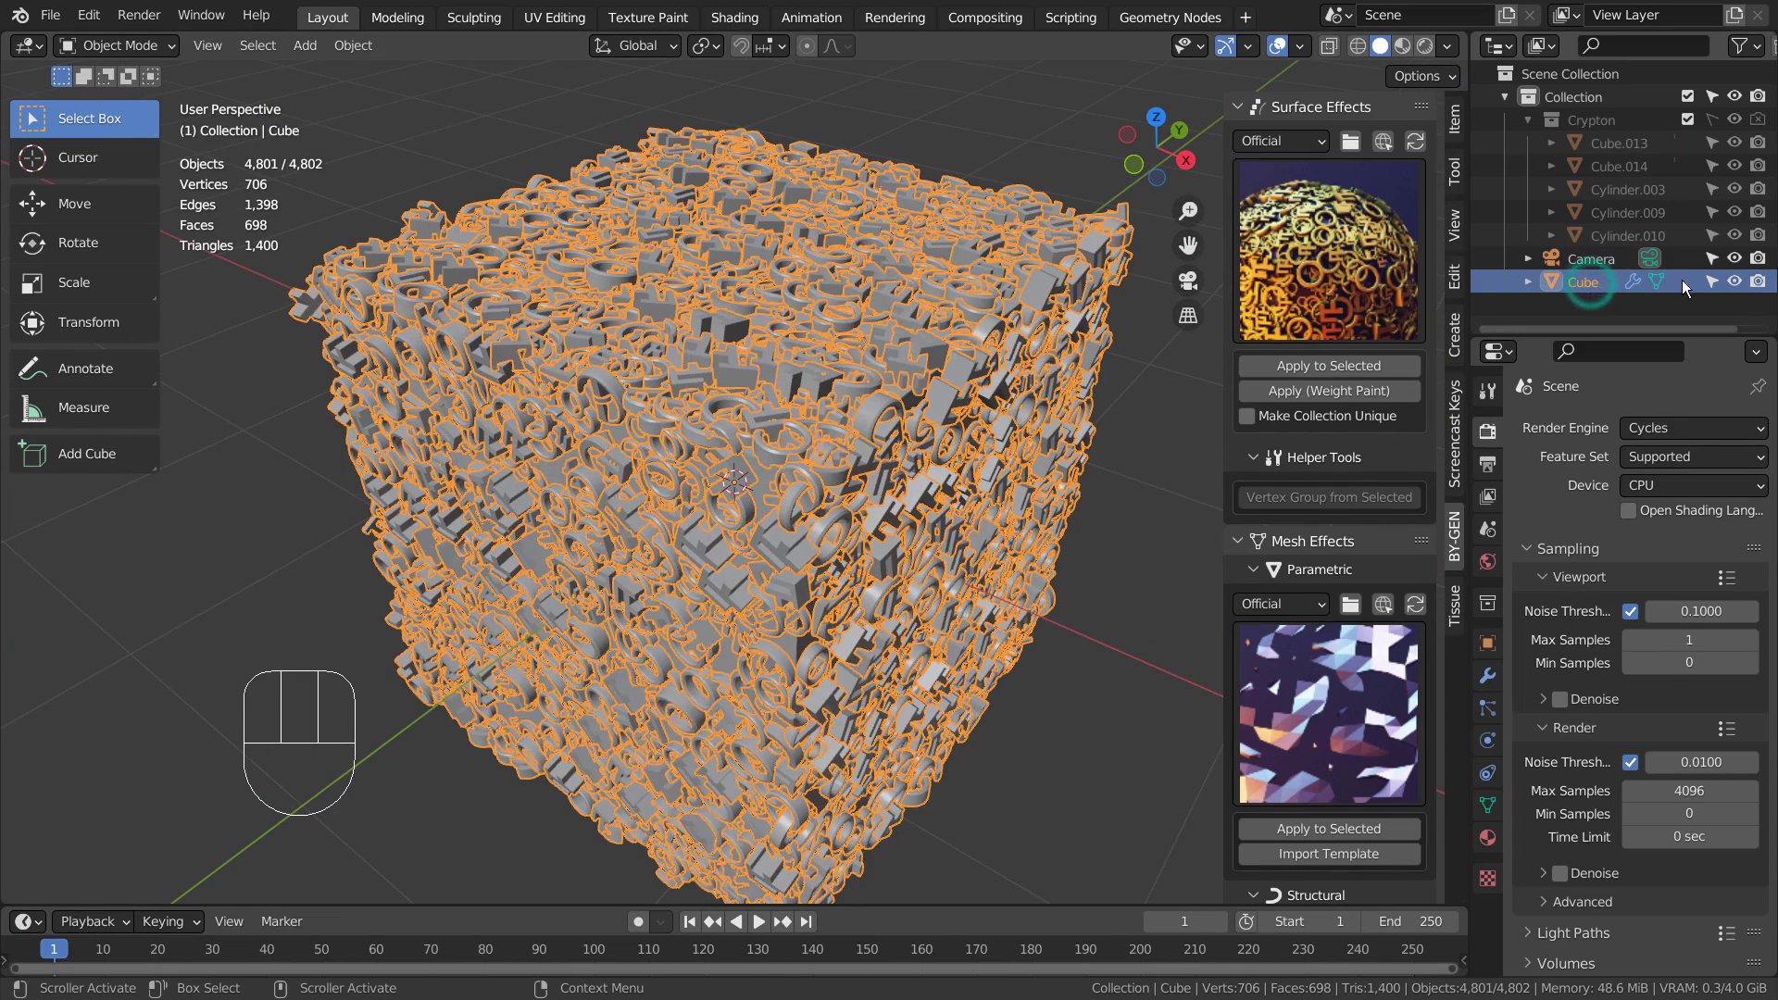
left_click(1733, 280)
left_click(1733, 280)
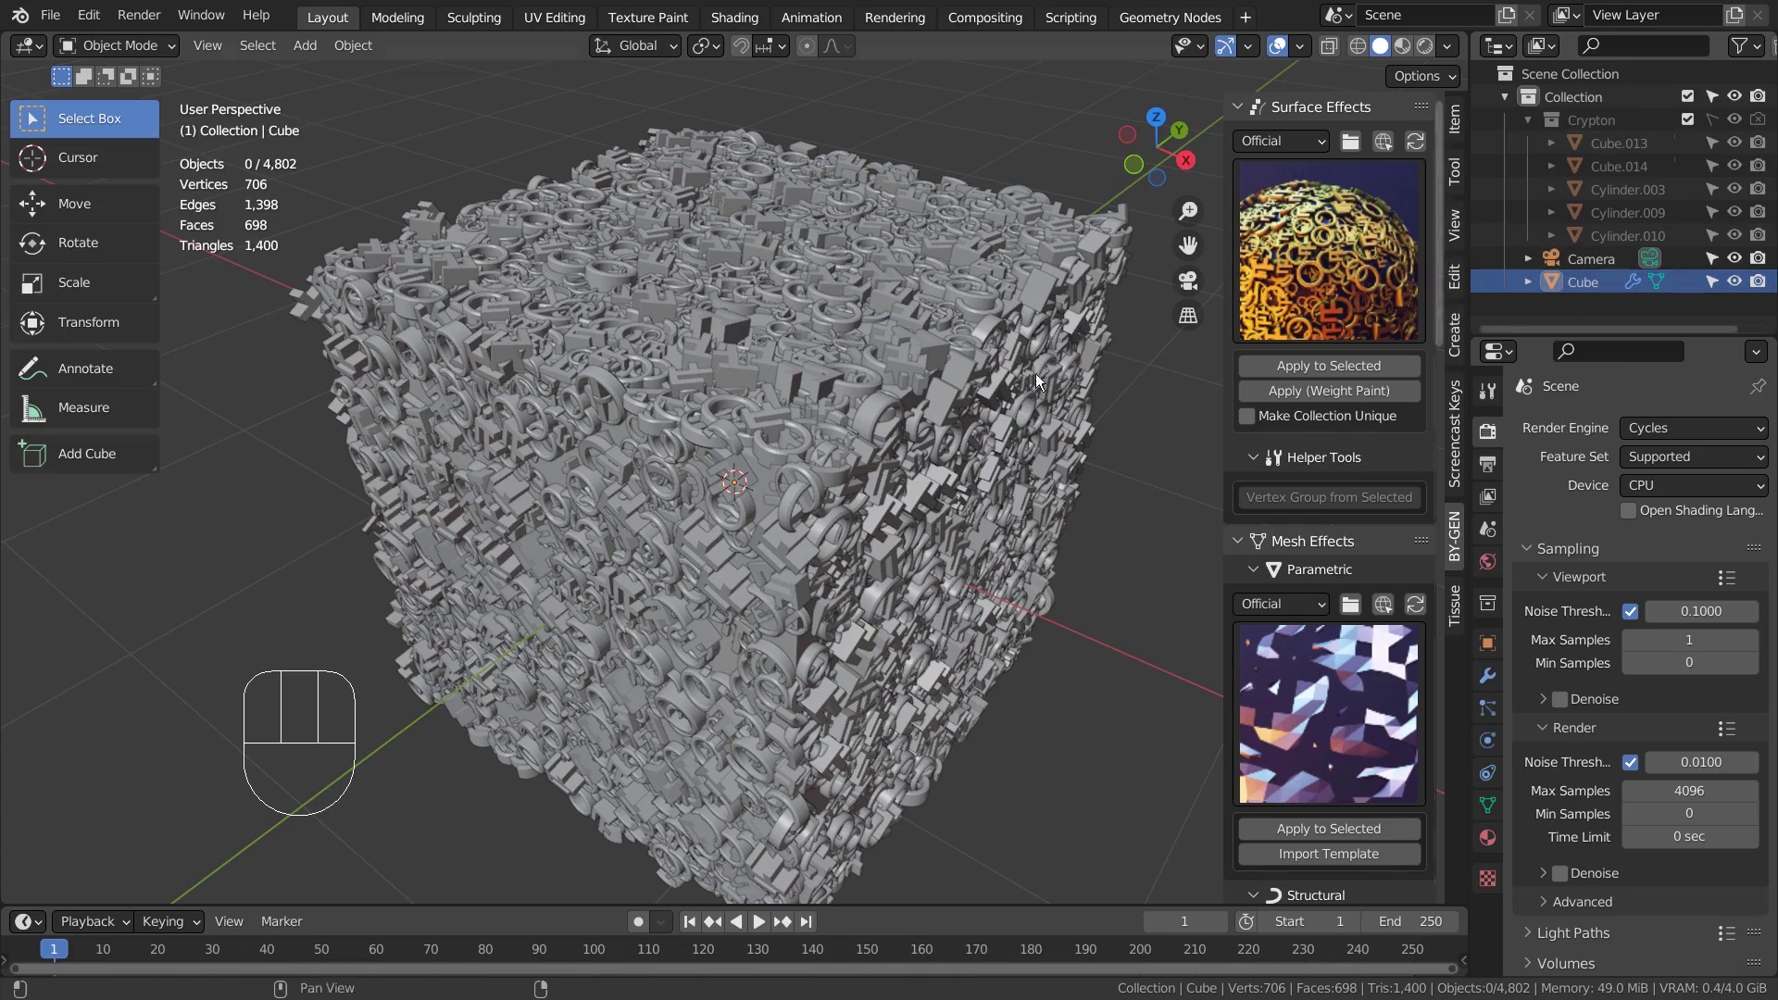
middle_click_drag(1035, 374, 945, 394, "alt")
Undo back to the plain cube and pick Hard Padding from the Parametric mesh effects
key("ctrl+z")
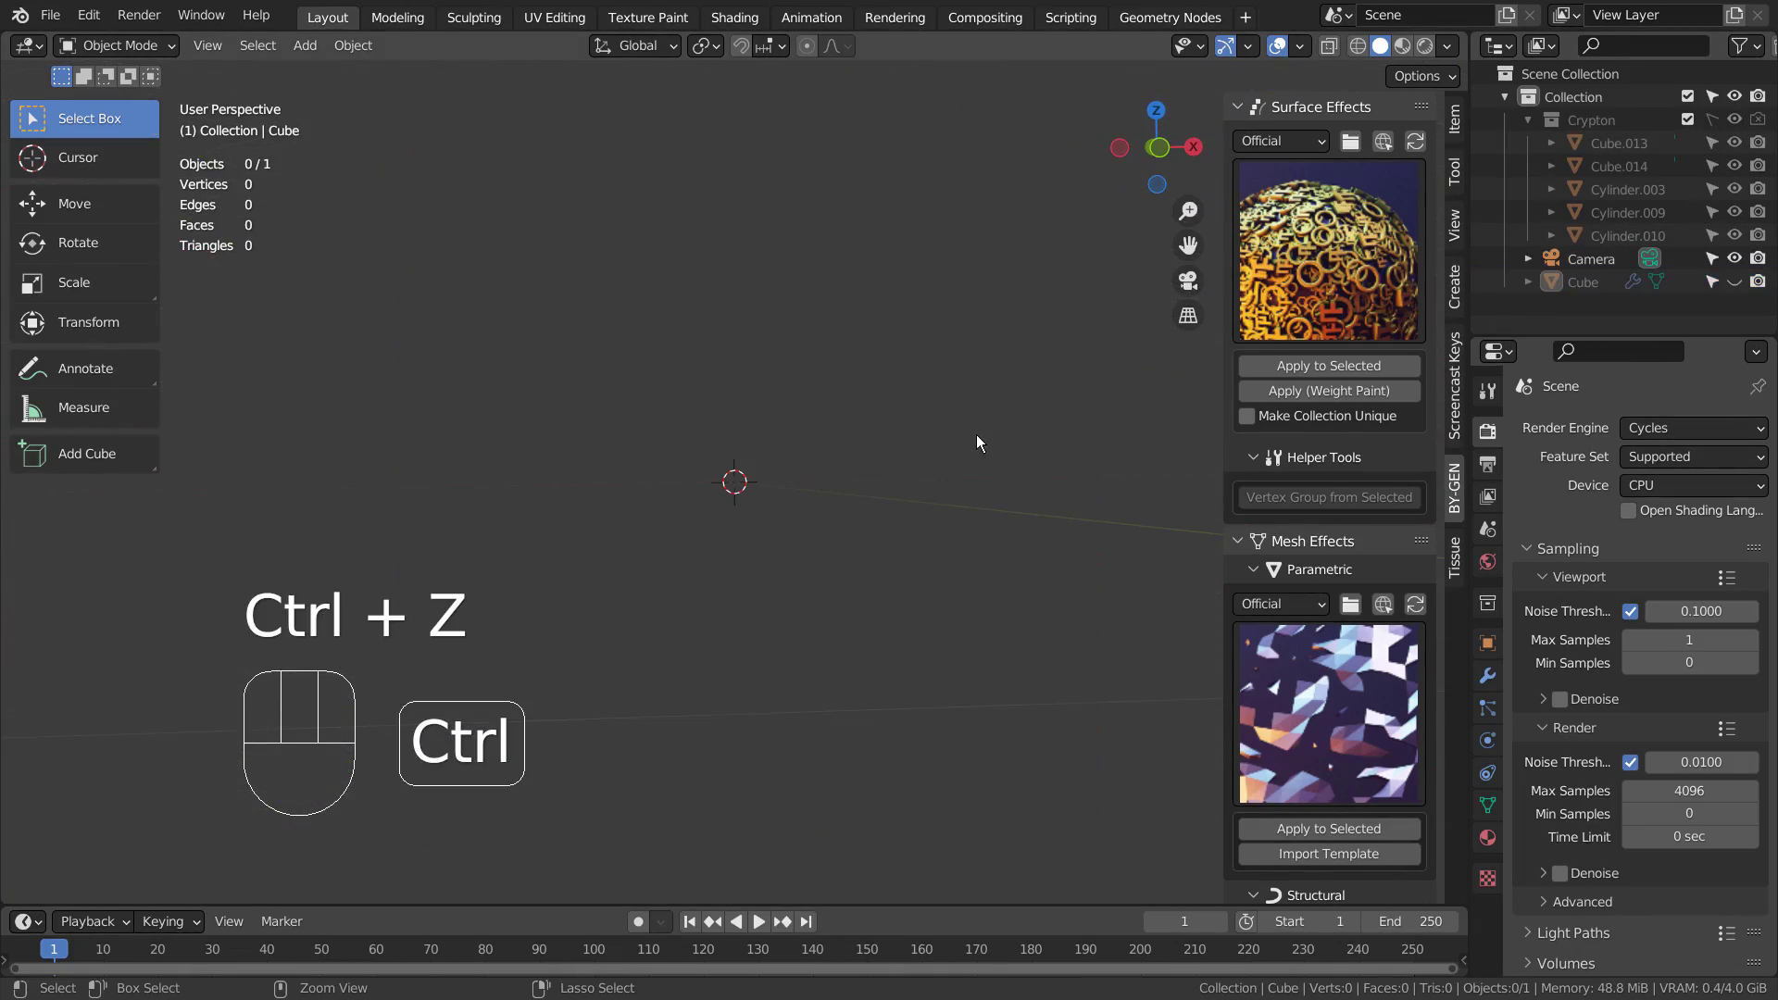
key("ctrl+z")
key("ctrl+z")
key("ctrl+z")
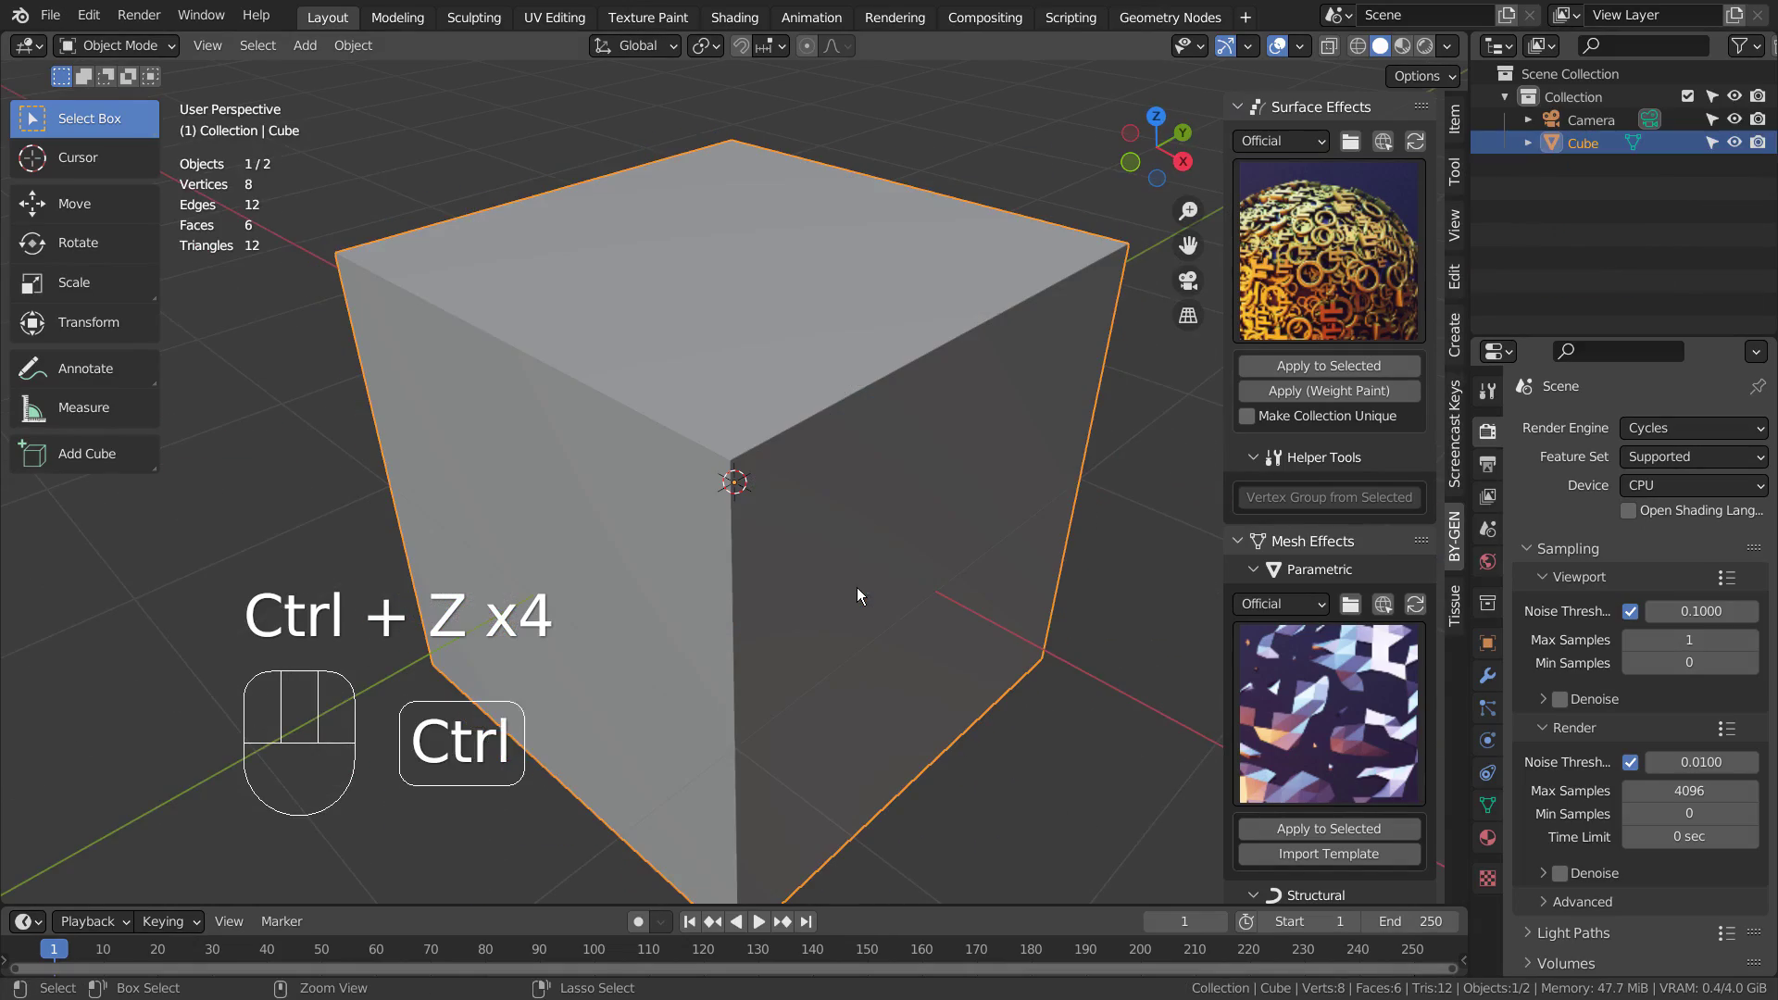
left_click(1352, 252)
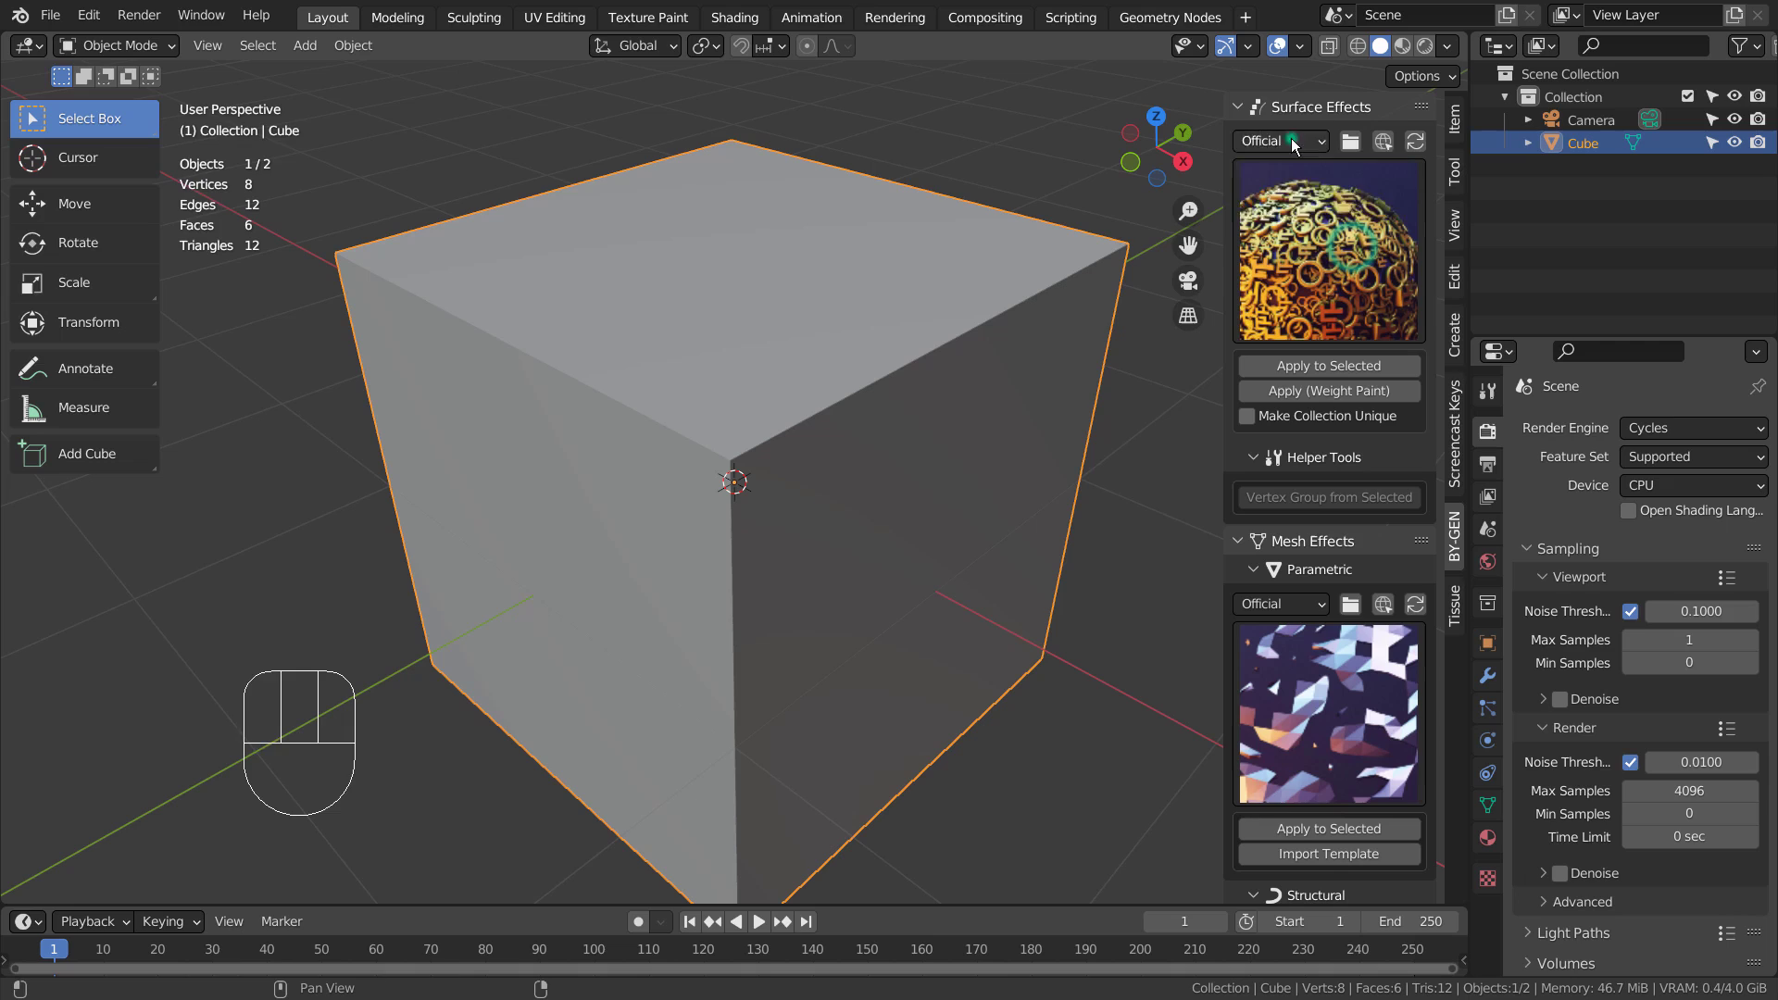
left_click(1291, 139)
left_click(1313, 697)
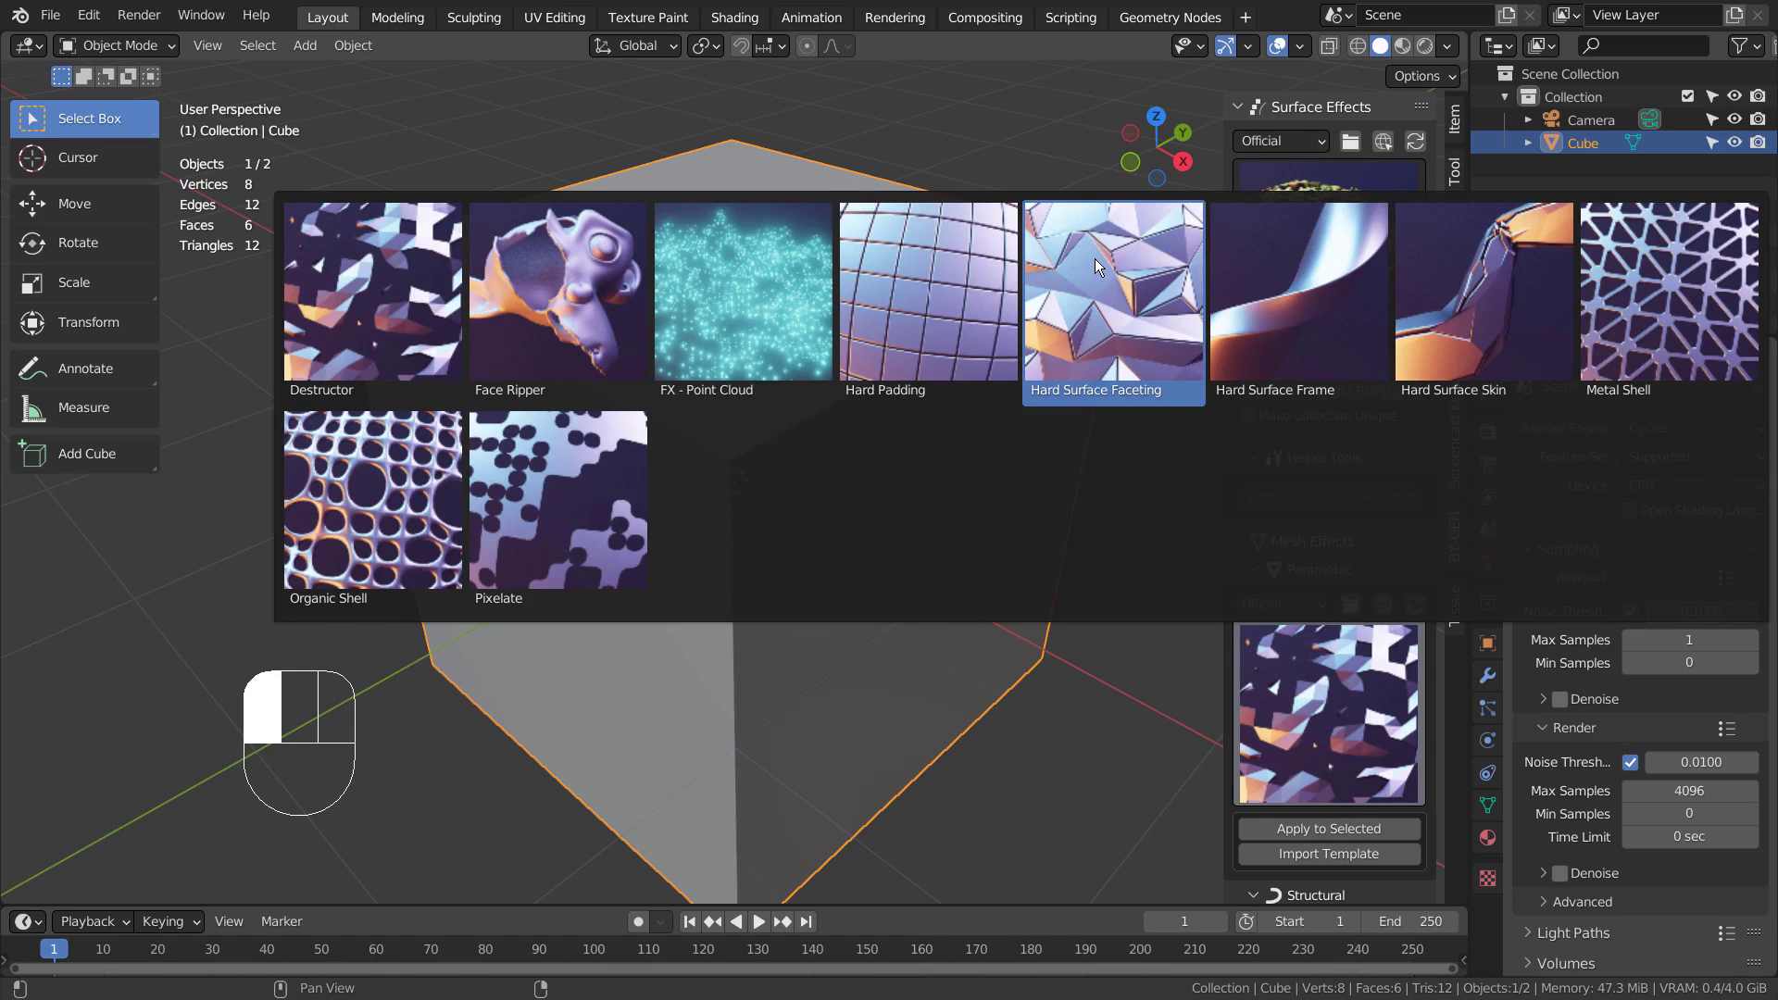
left_click(933, 304)
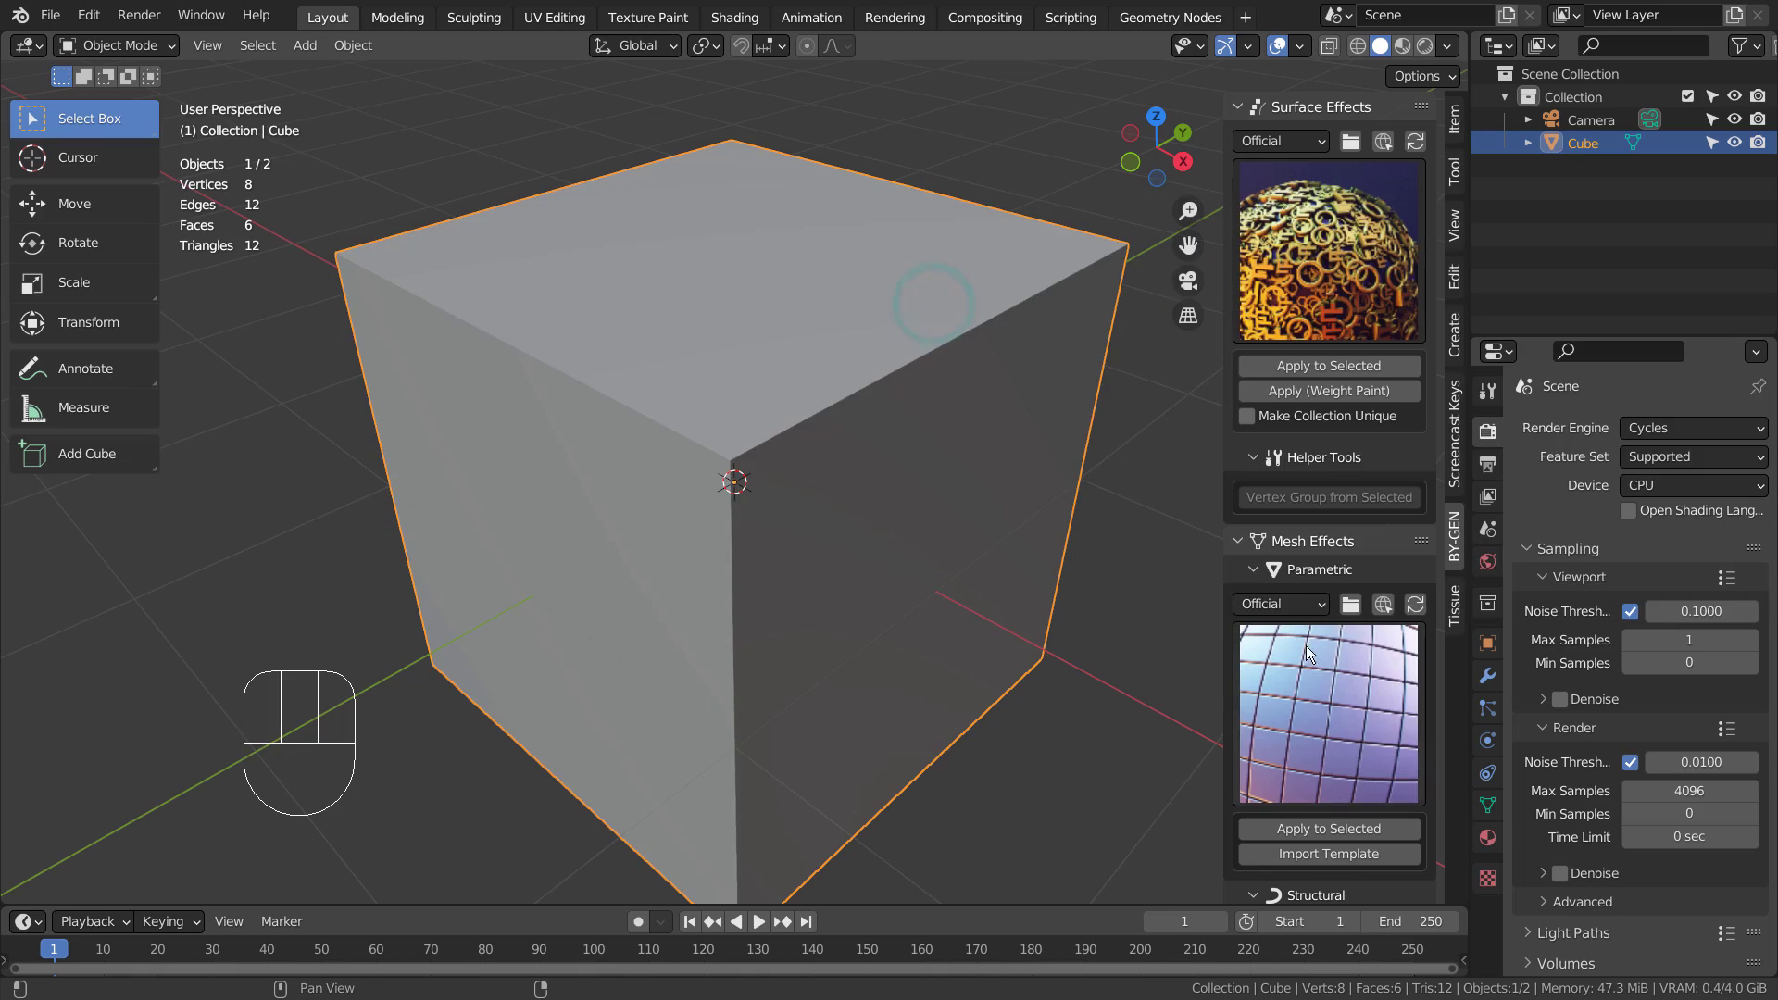
Apply Hard Padding to the cube, orbit to inspect it, then undo it
scroll(1354, 780, "down", 3)
scroll(1352, 776, "down", 5)
left_click(1320, 524)
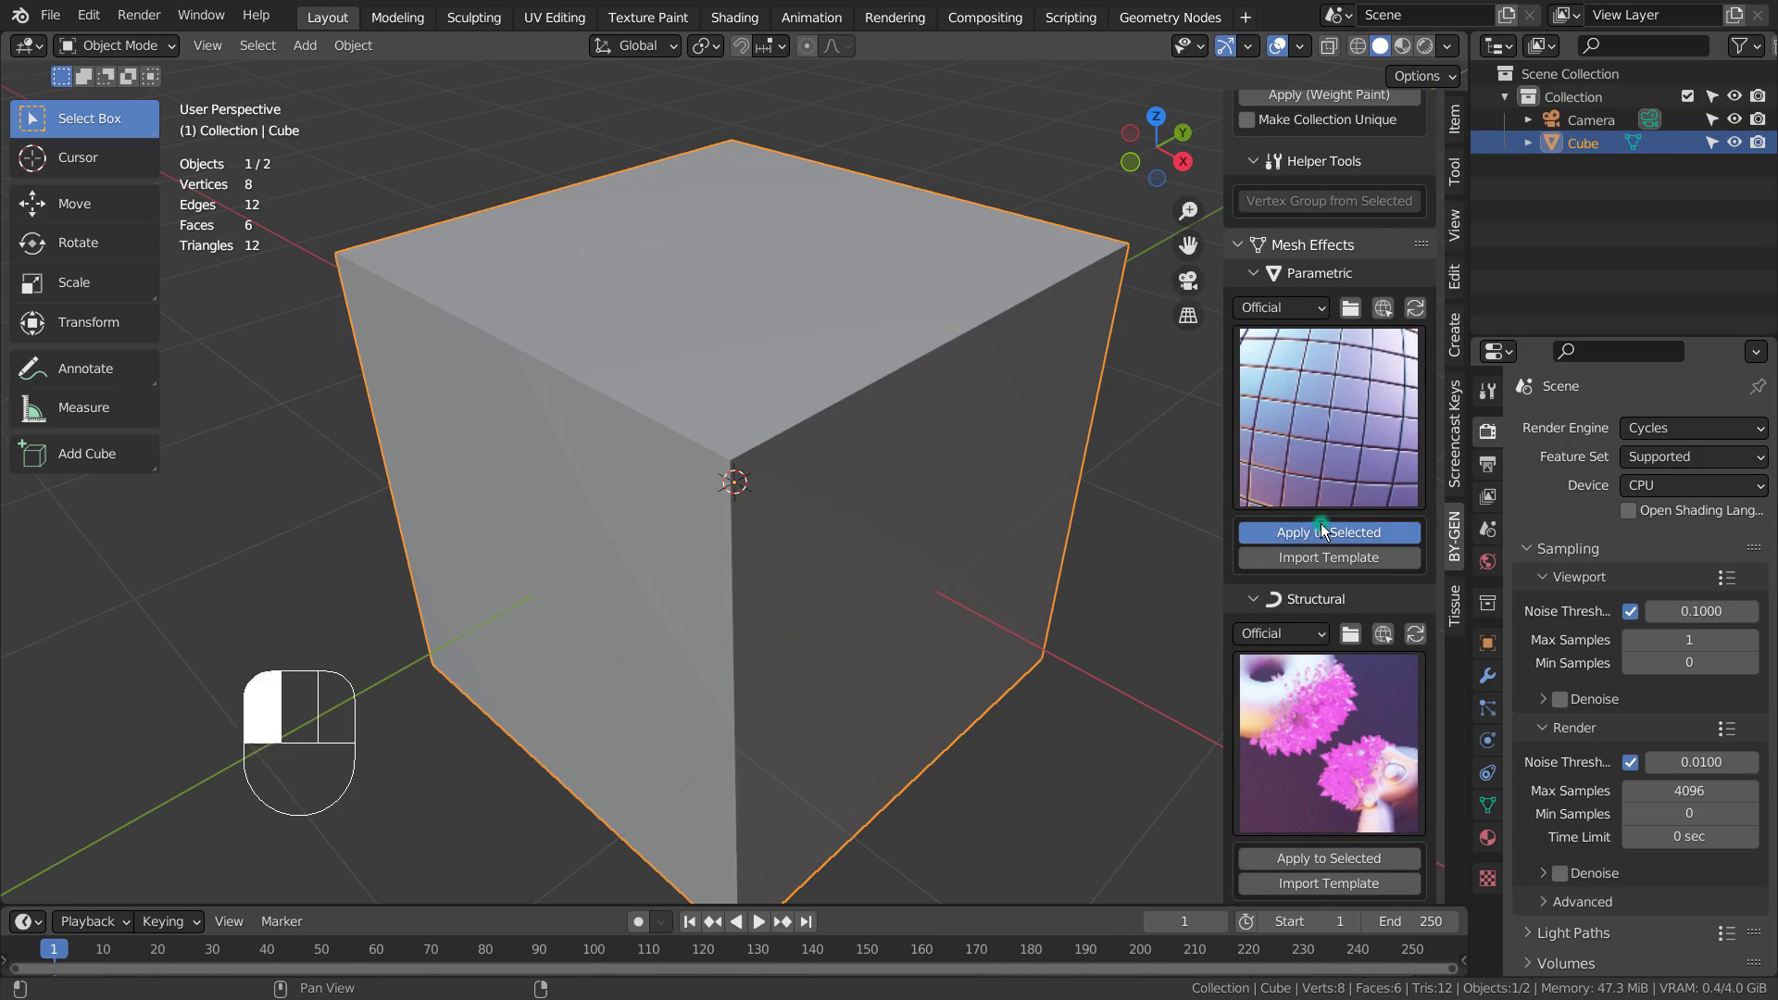
left_click_drag(1078, 530, 832, 625, "alt")
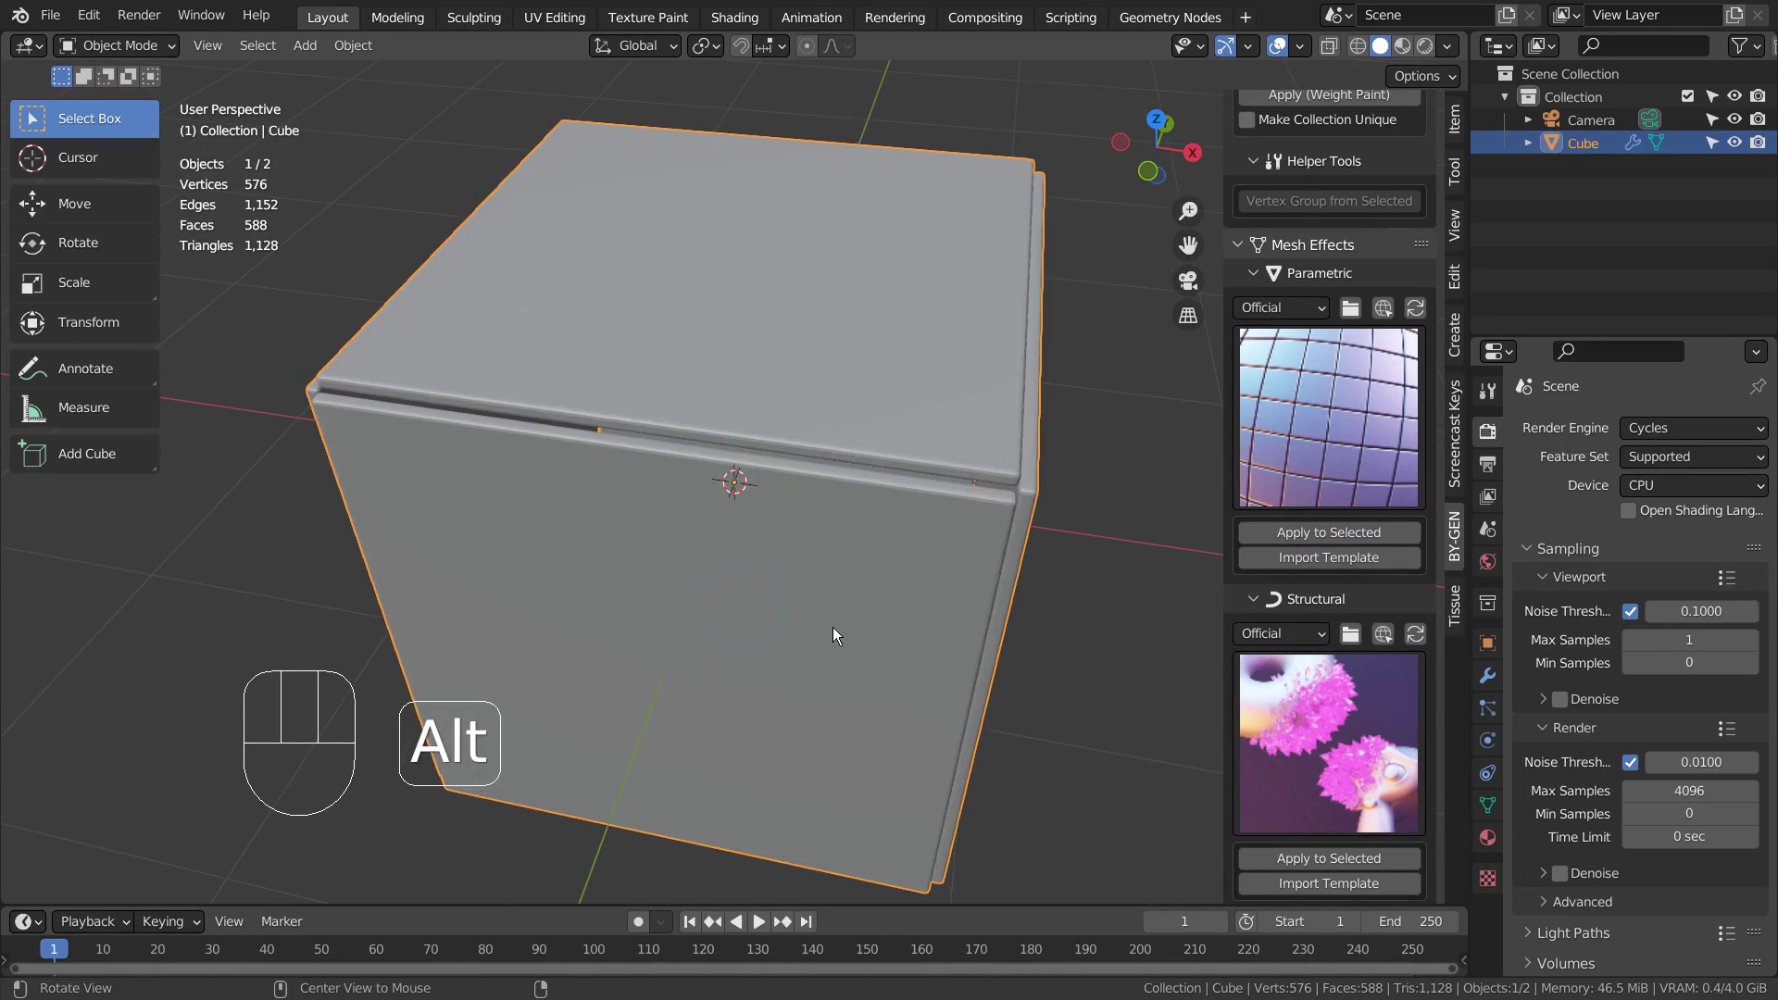
key("ctrl+z")
Subdivide the cube's mesh in Edit Mode with Number of Cuts set to 25
key("Tab")
right_click(781, 366)
left_click(783, 367)
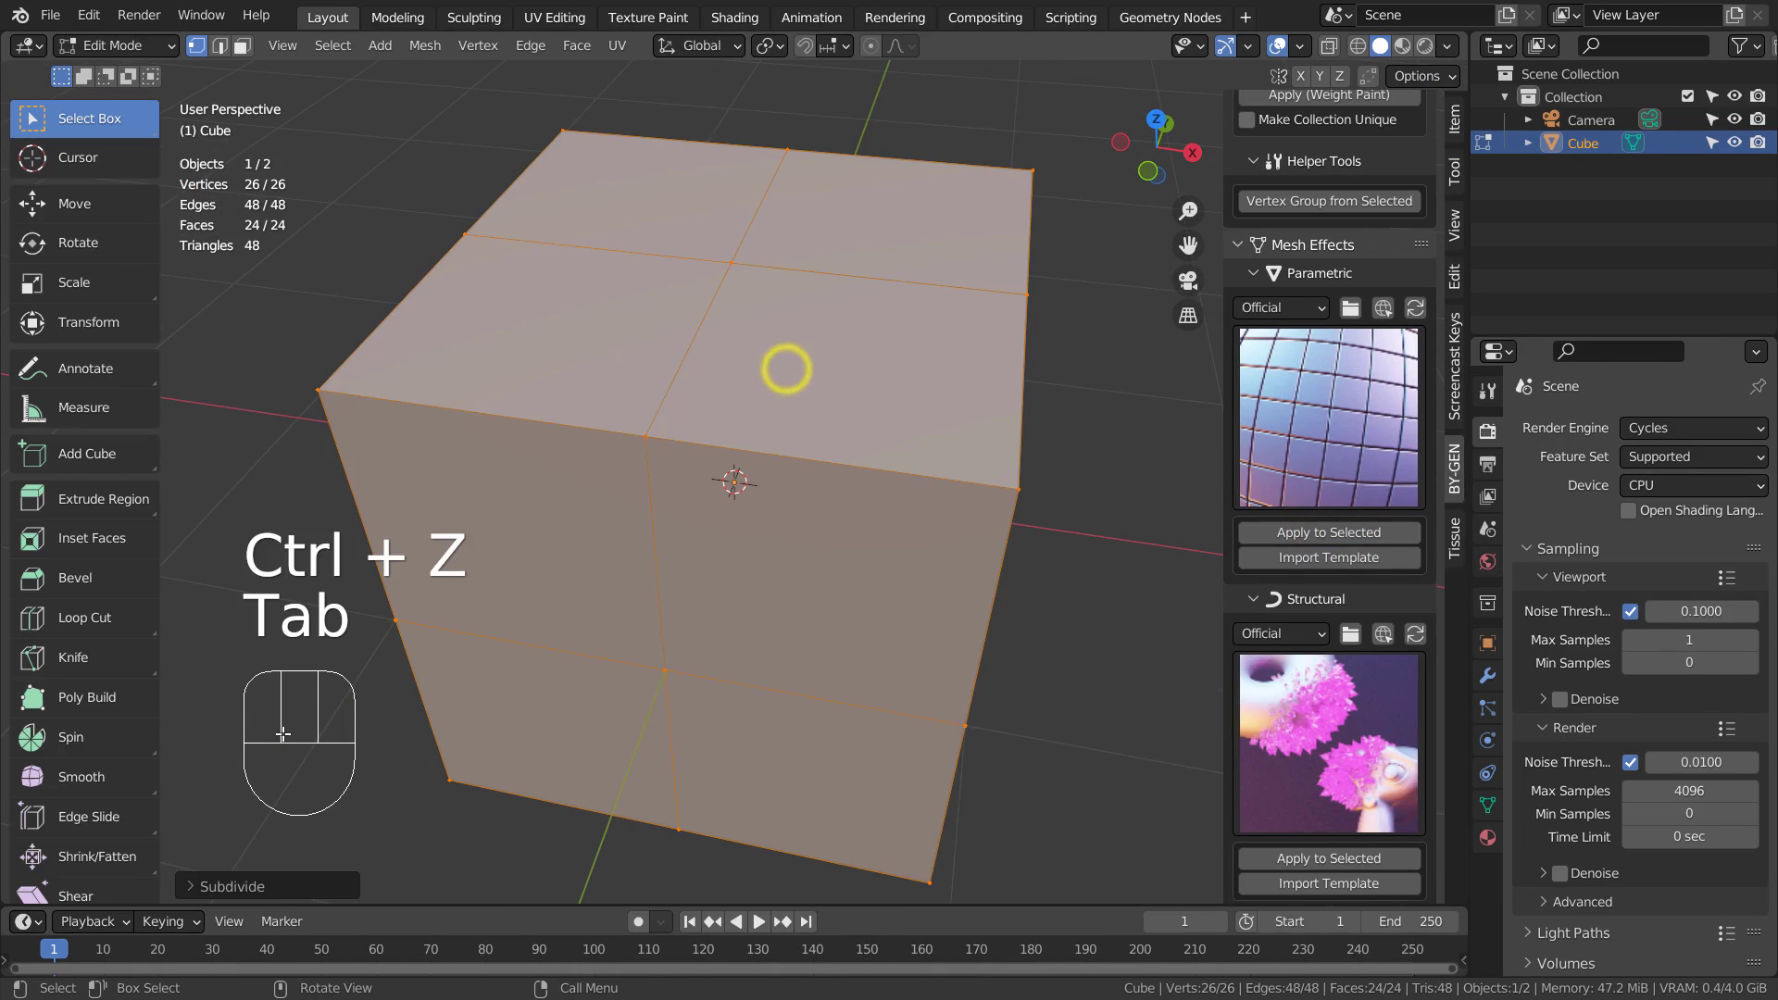
left_click(270, 887)
left_click_drag(400, 727, 426, 727)
key("Tab")
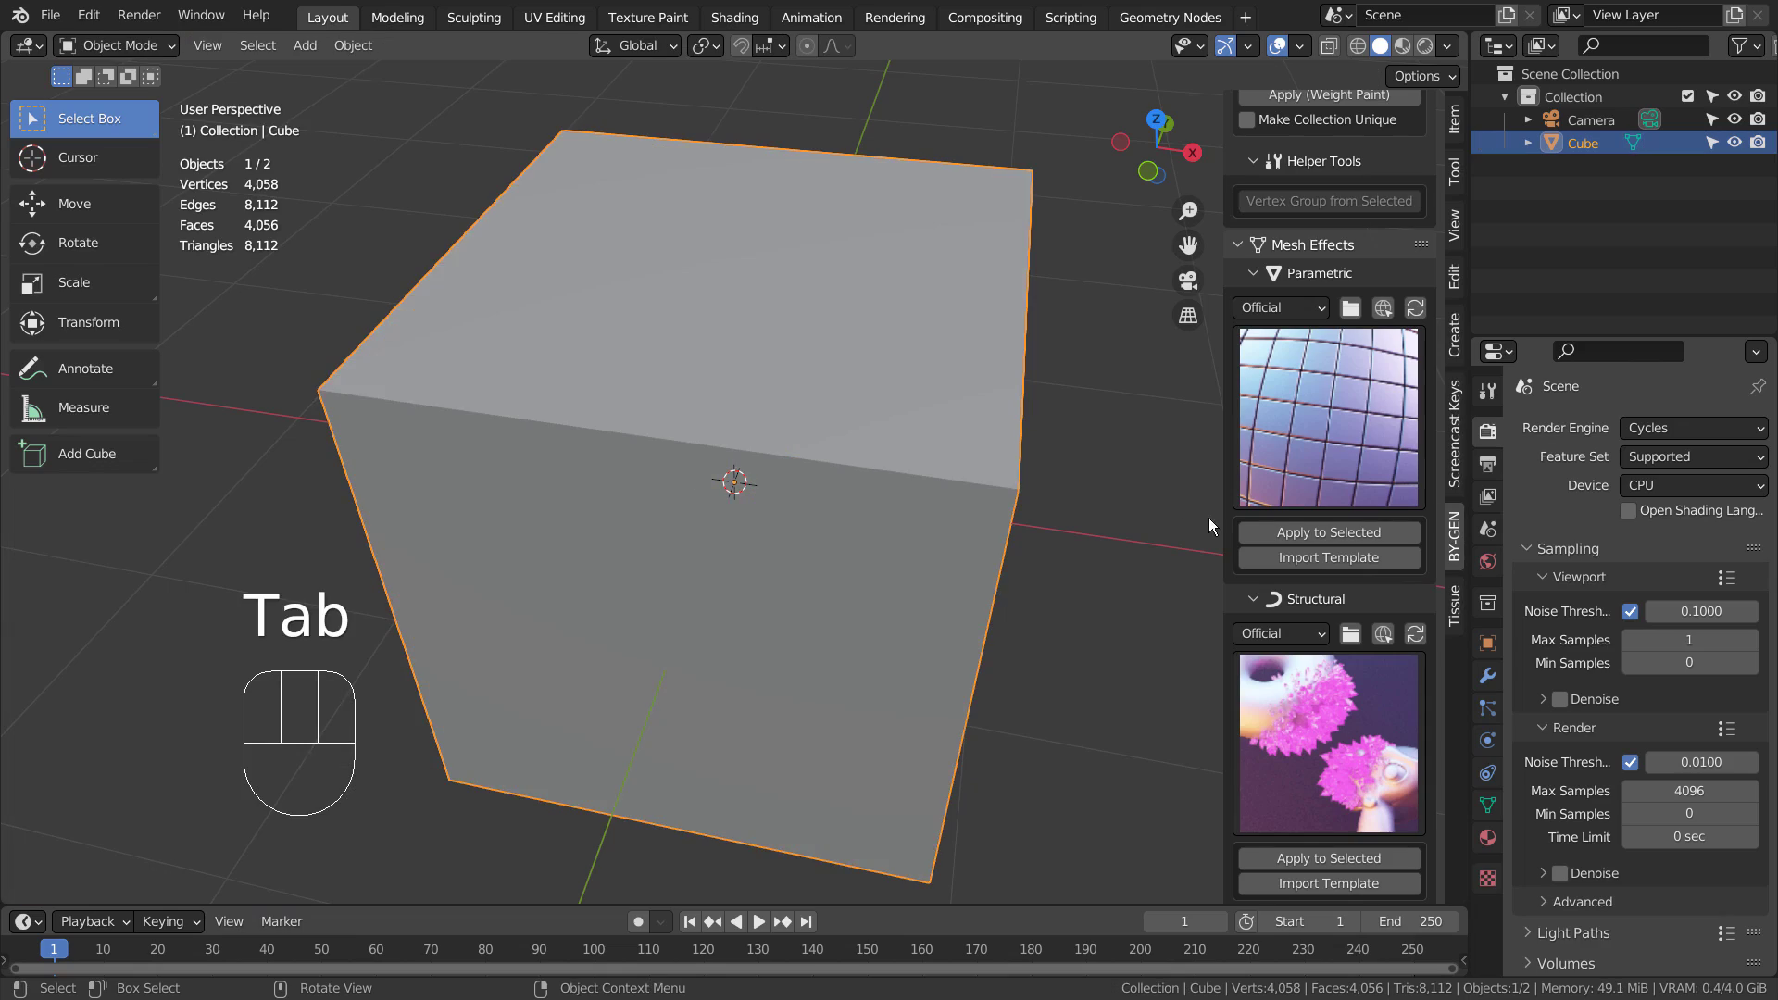
Apply Hard Padding to the subdivided cube, inspect it, then undo it
left_click(1261, 533)
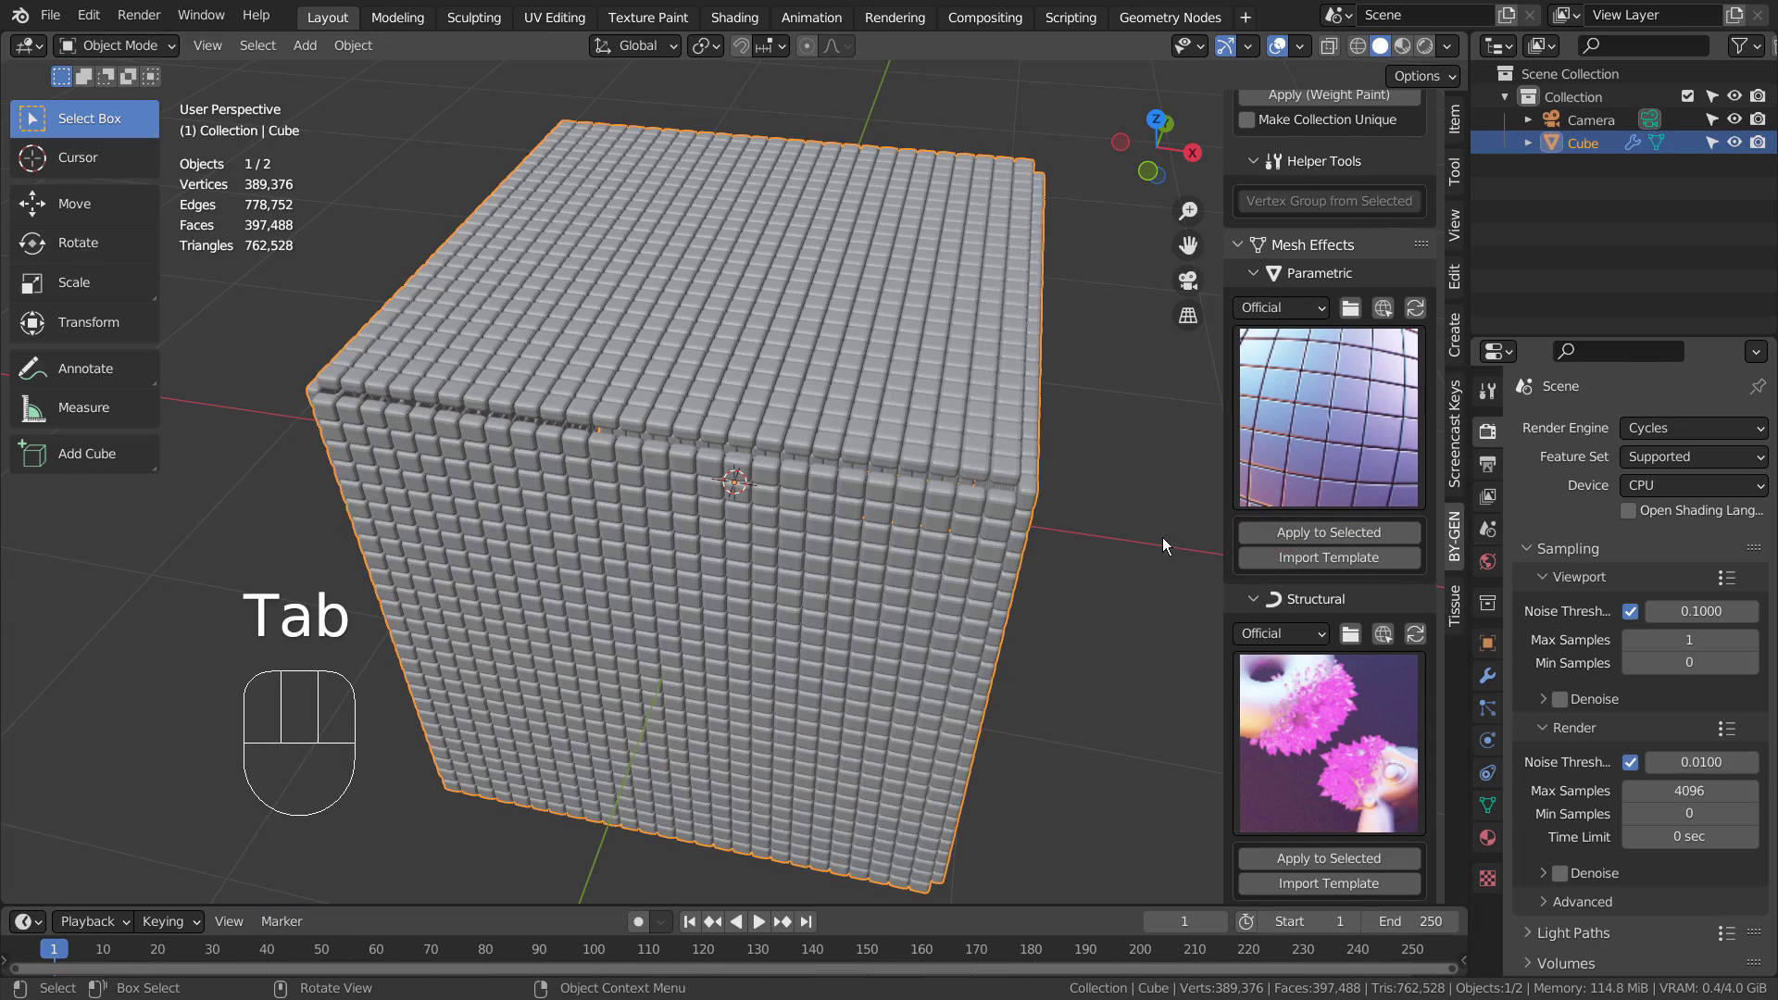
key("alt+a")
middle_click_drag(1115, 620, 852, 597)
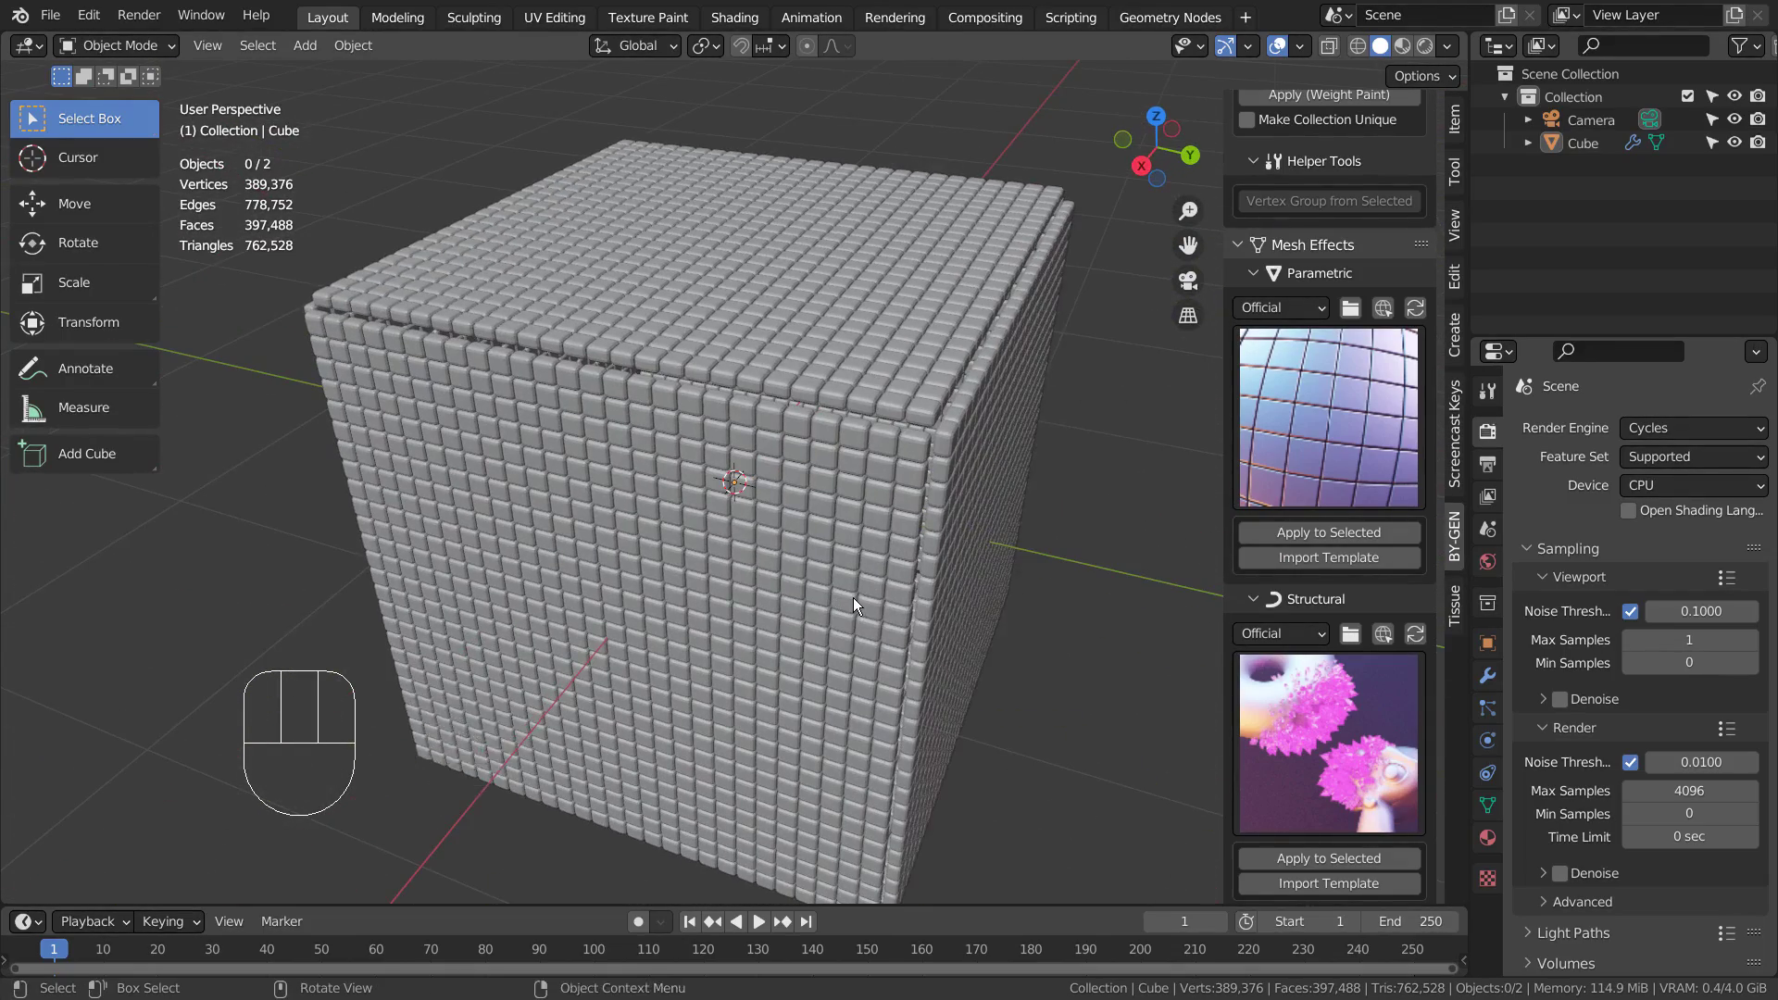
key("ctrl+z")
key("ctrl+z")
Apply the FX - Point Cloud effect to the cube and view it in Material Preview
left_click(1364, 414)
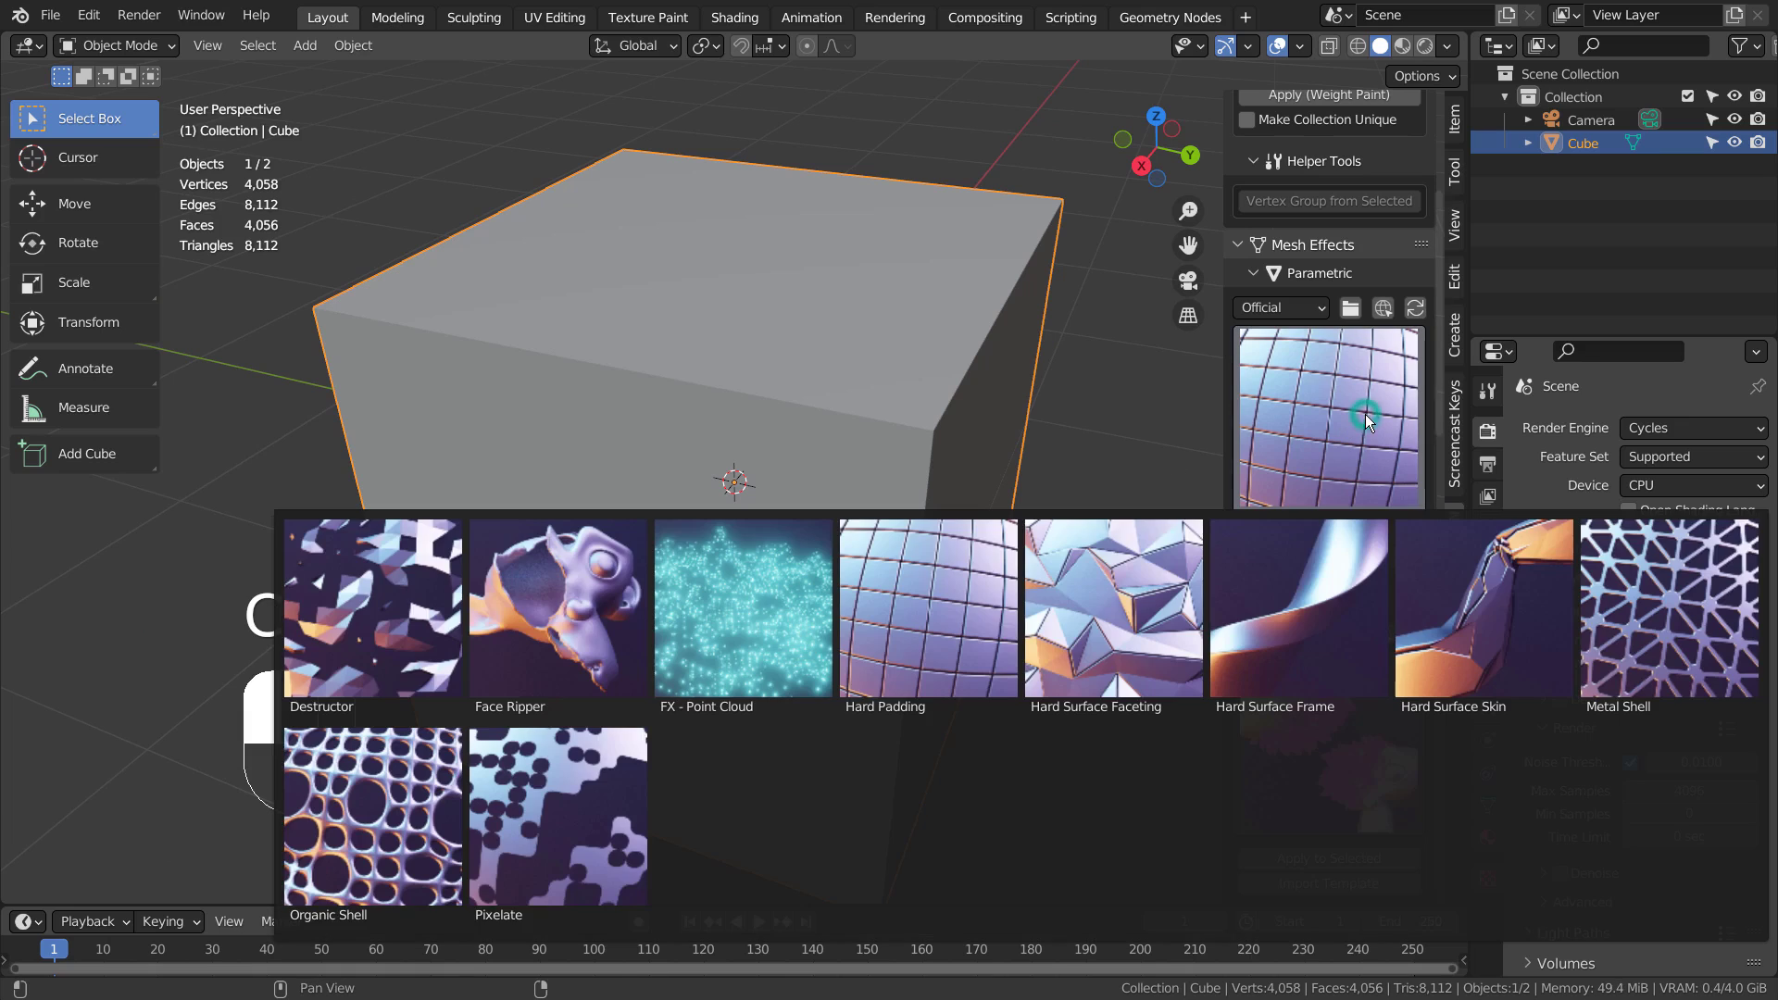
left_click(786, 626)
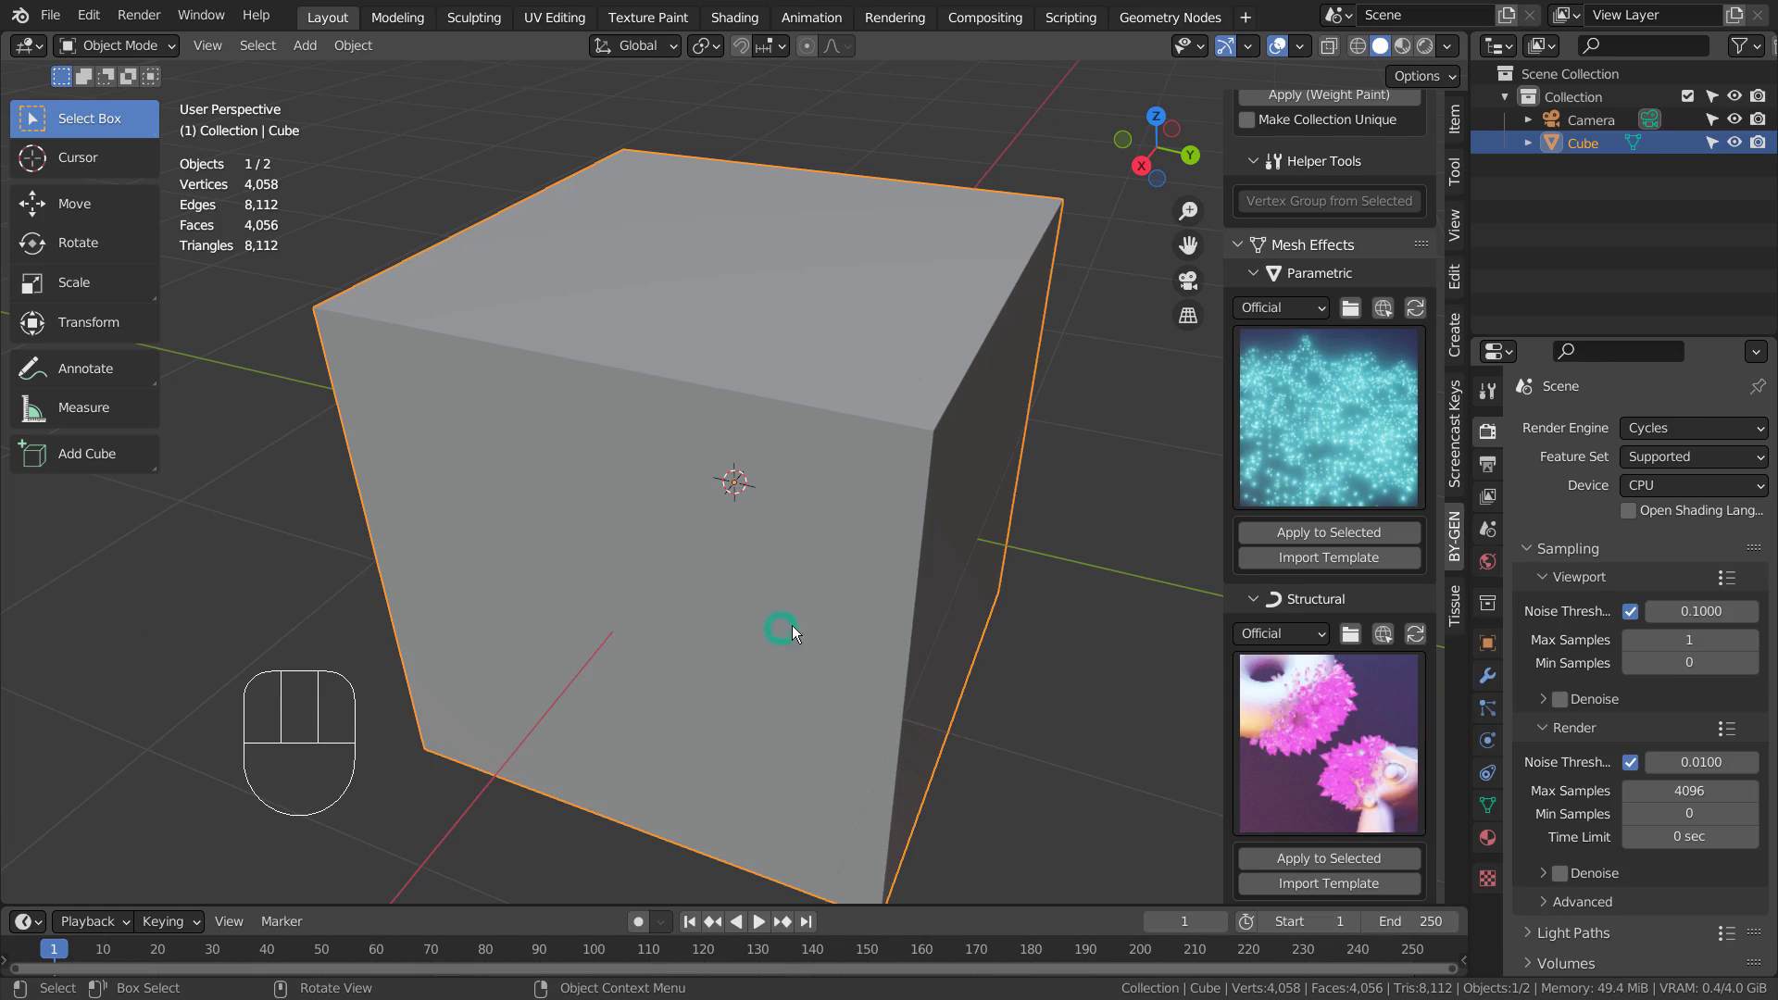
left_click(1397, 531)
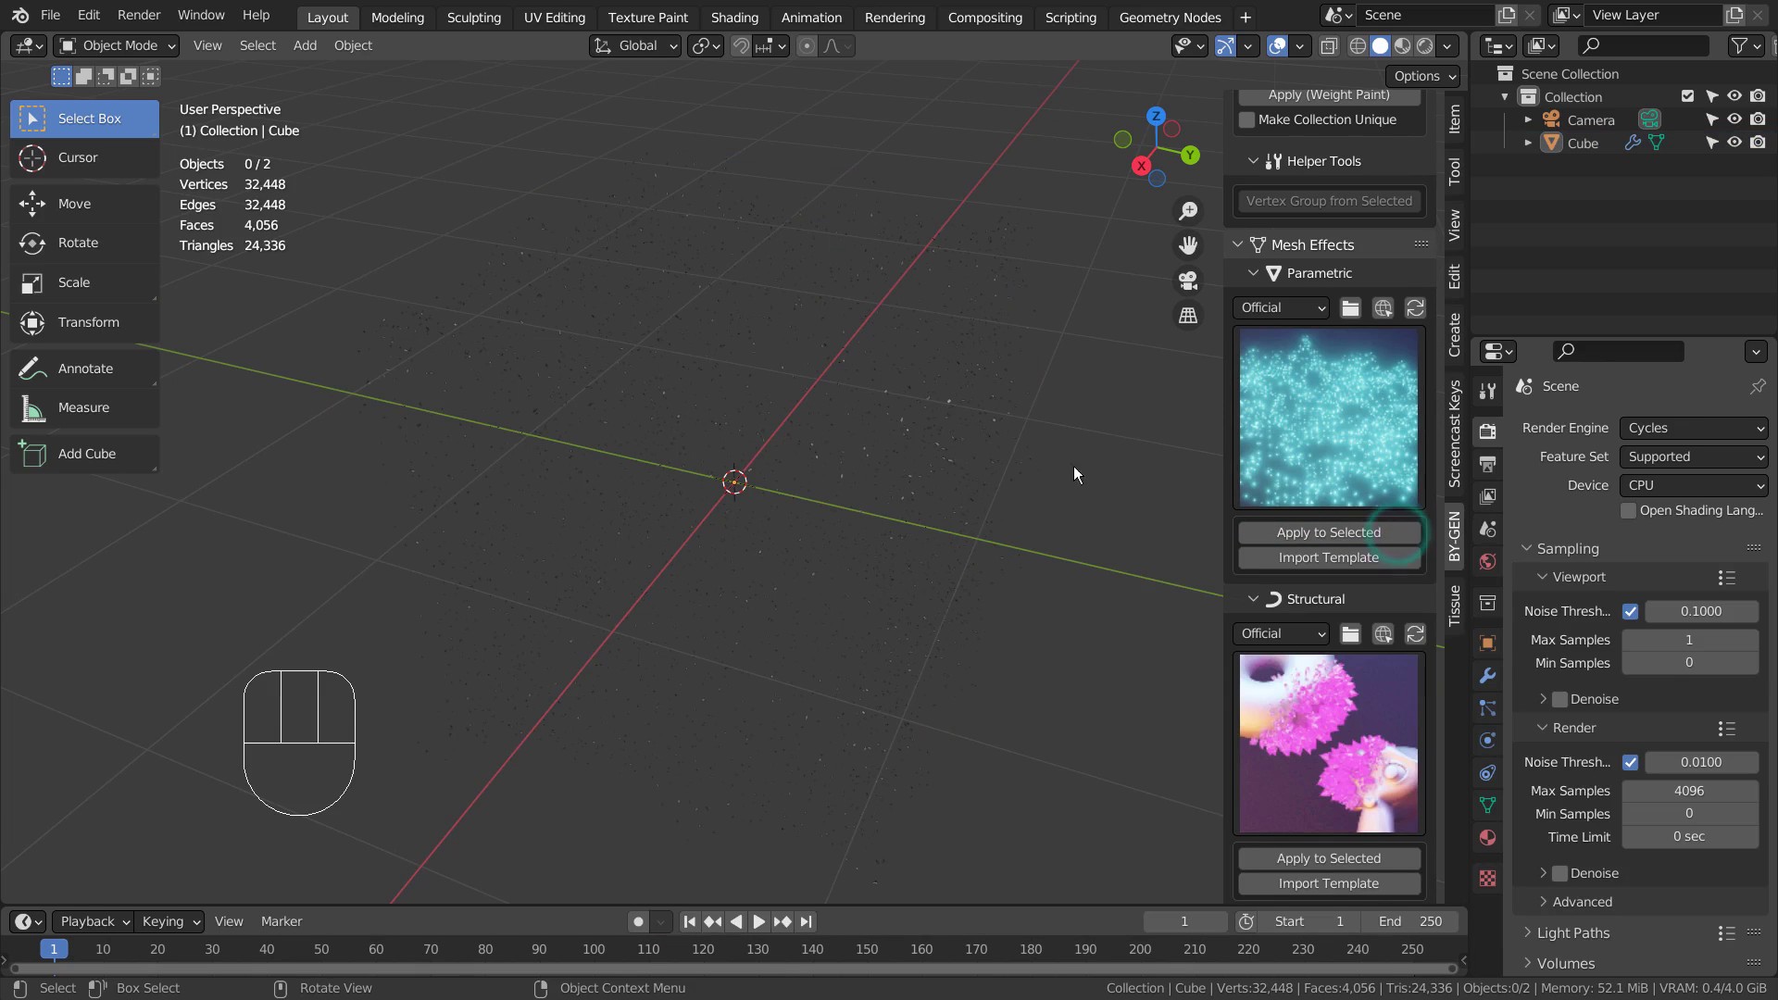
left_click_drag(926, 446, 1452, 100, "alt")
left_click(1404, 44)
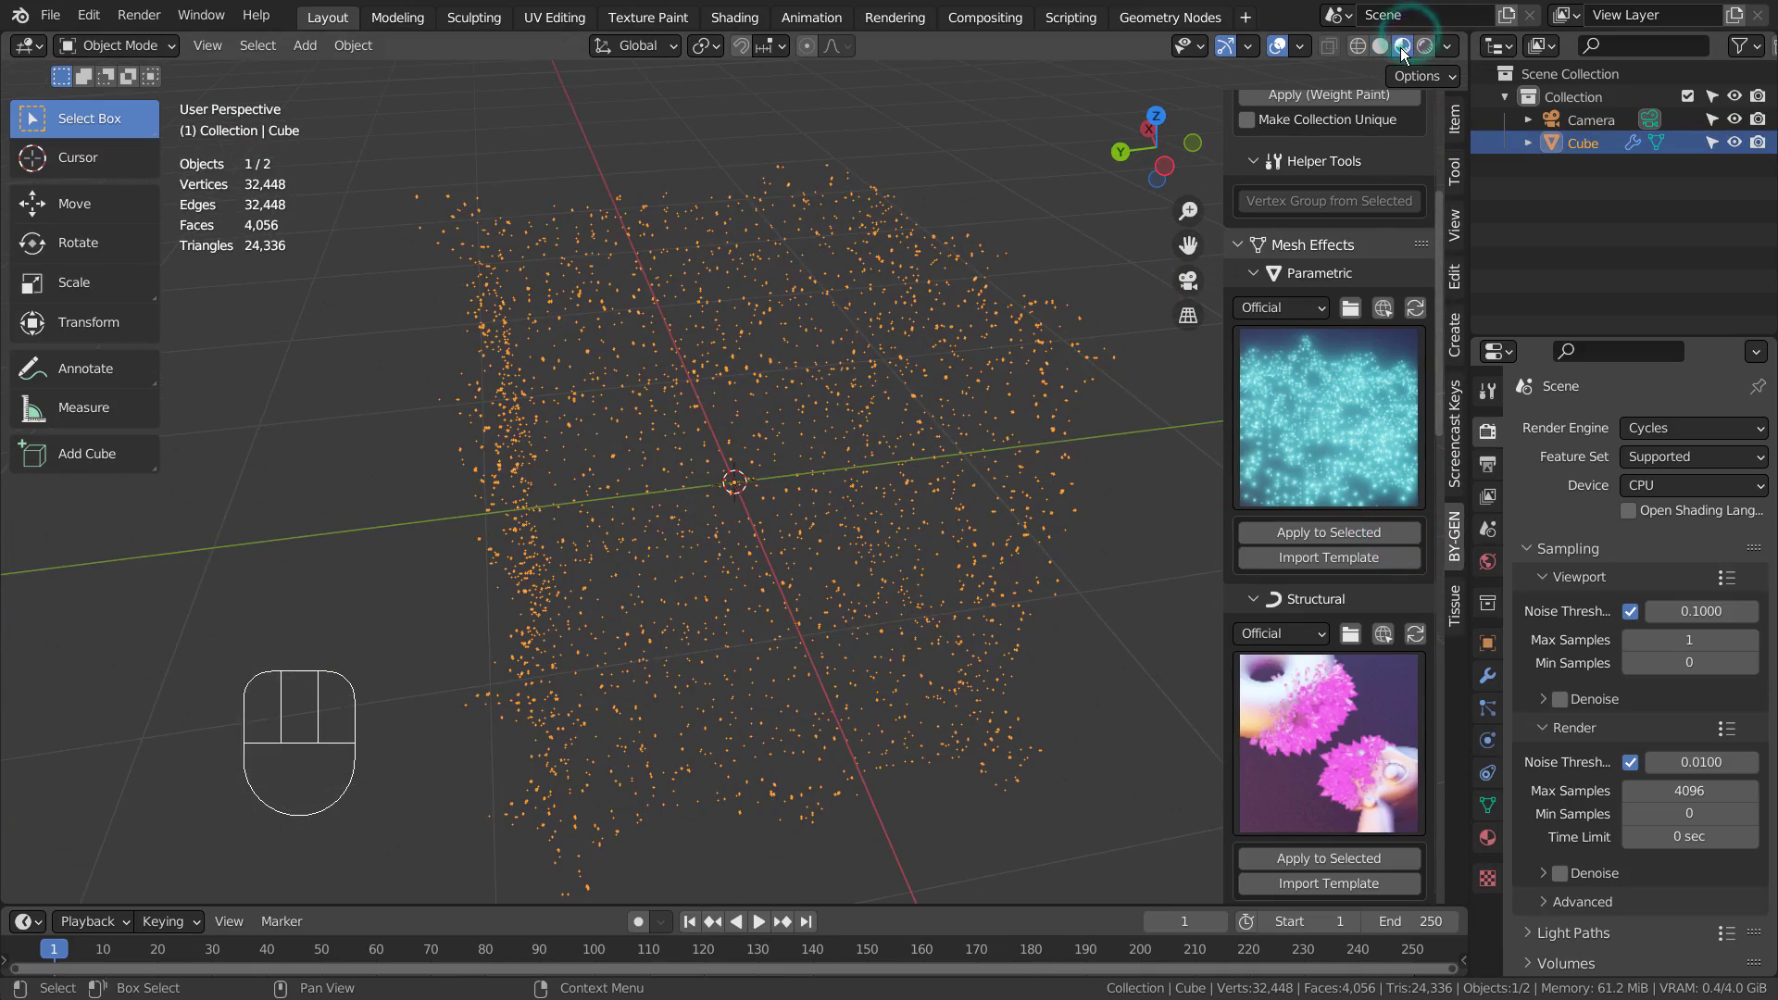
mouse_move(777, 500)
middle_mouse_down("alt")
mouse_move(870, 442)
mouse_move(1012, 460)
mouse_move(990, 445)
middle_mouse_up("alt")
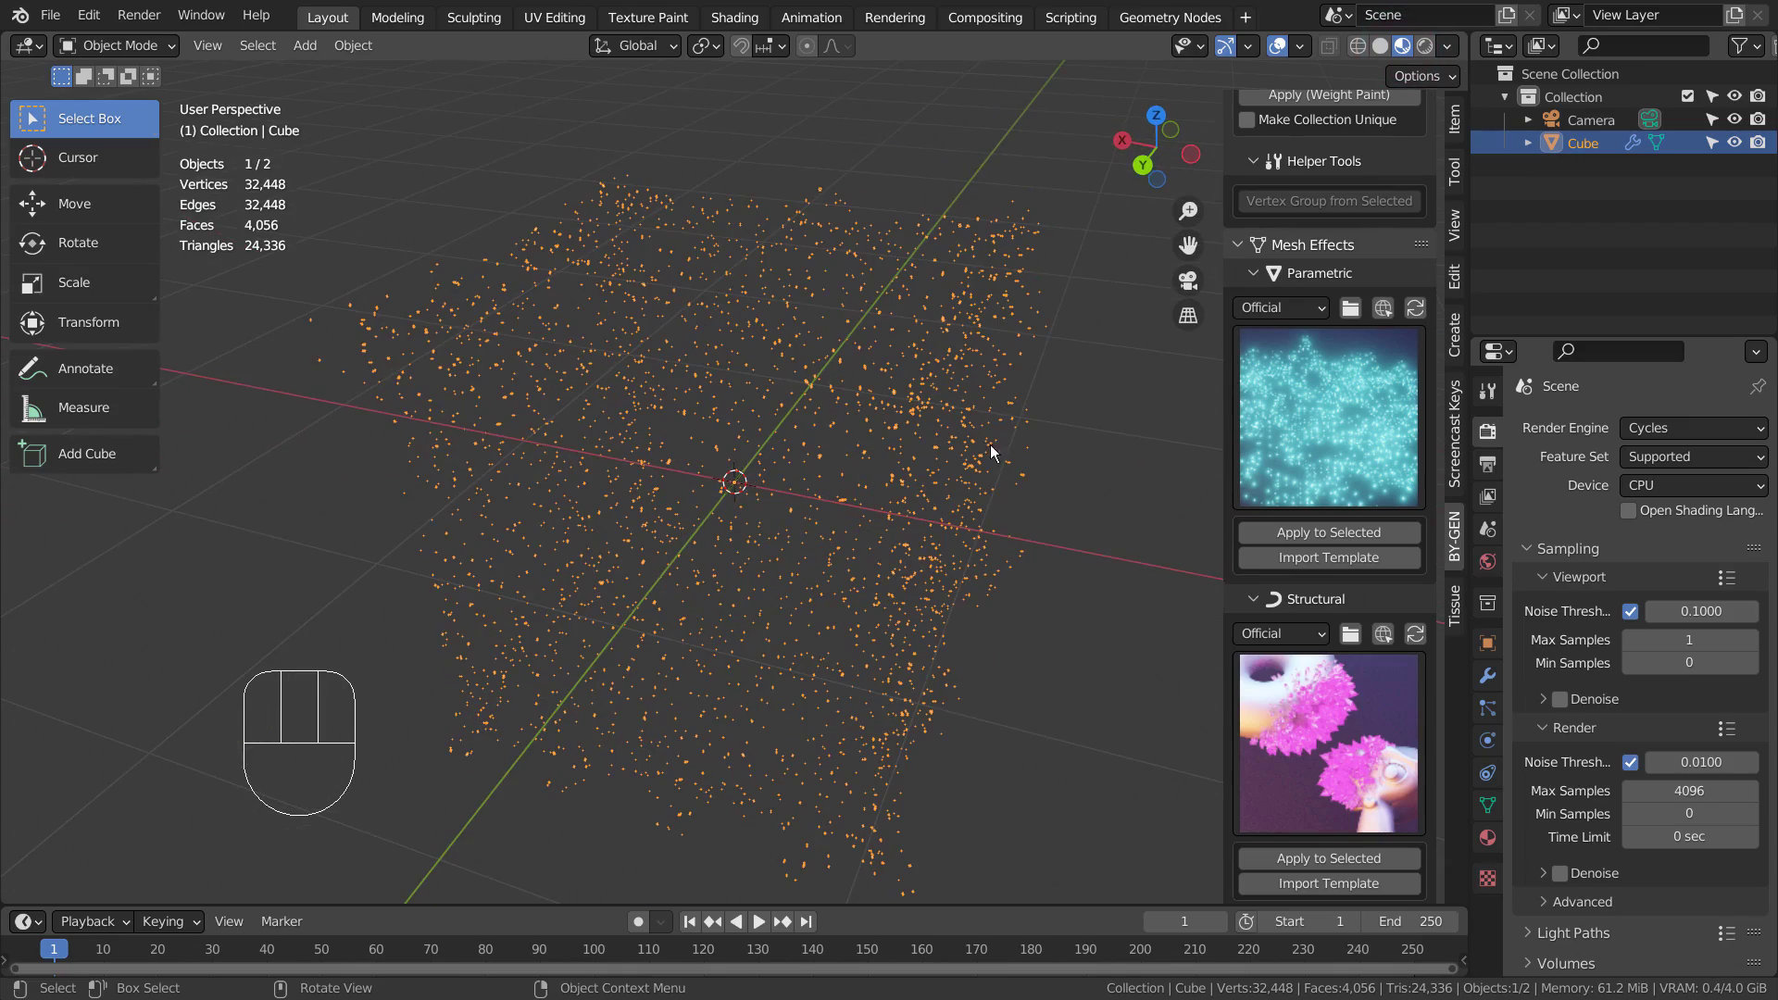
left_click(992, 257)
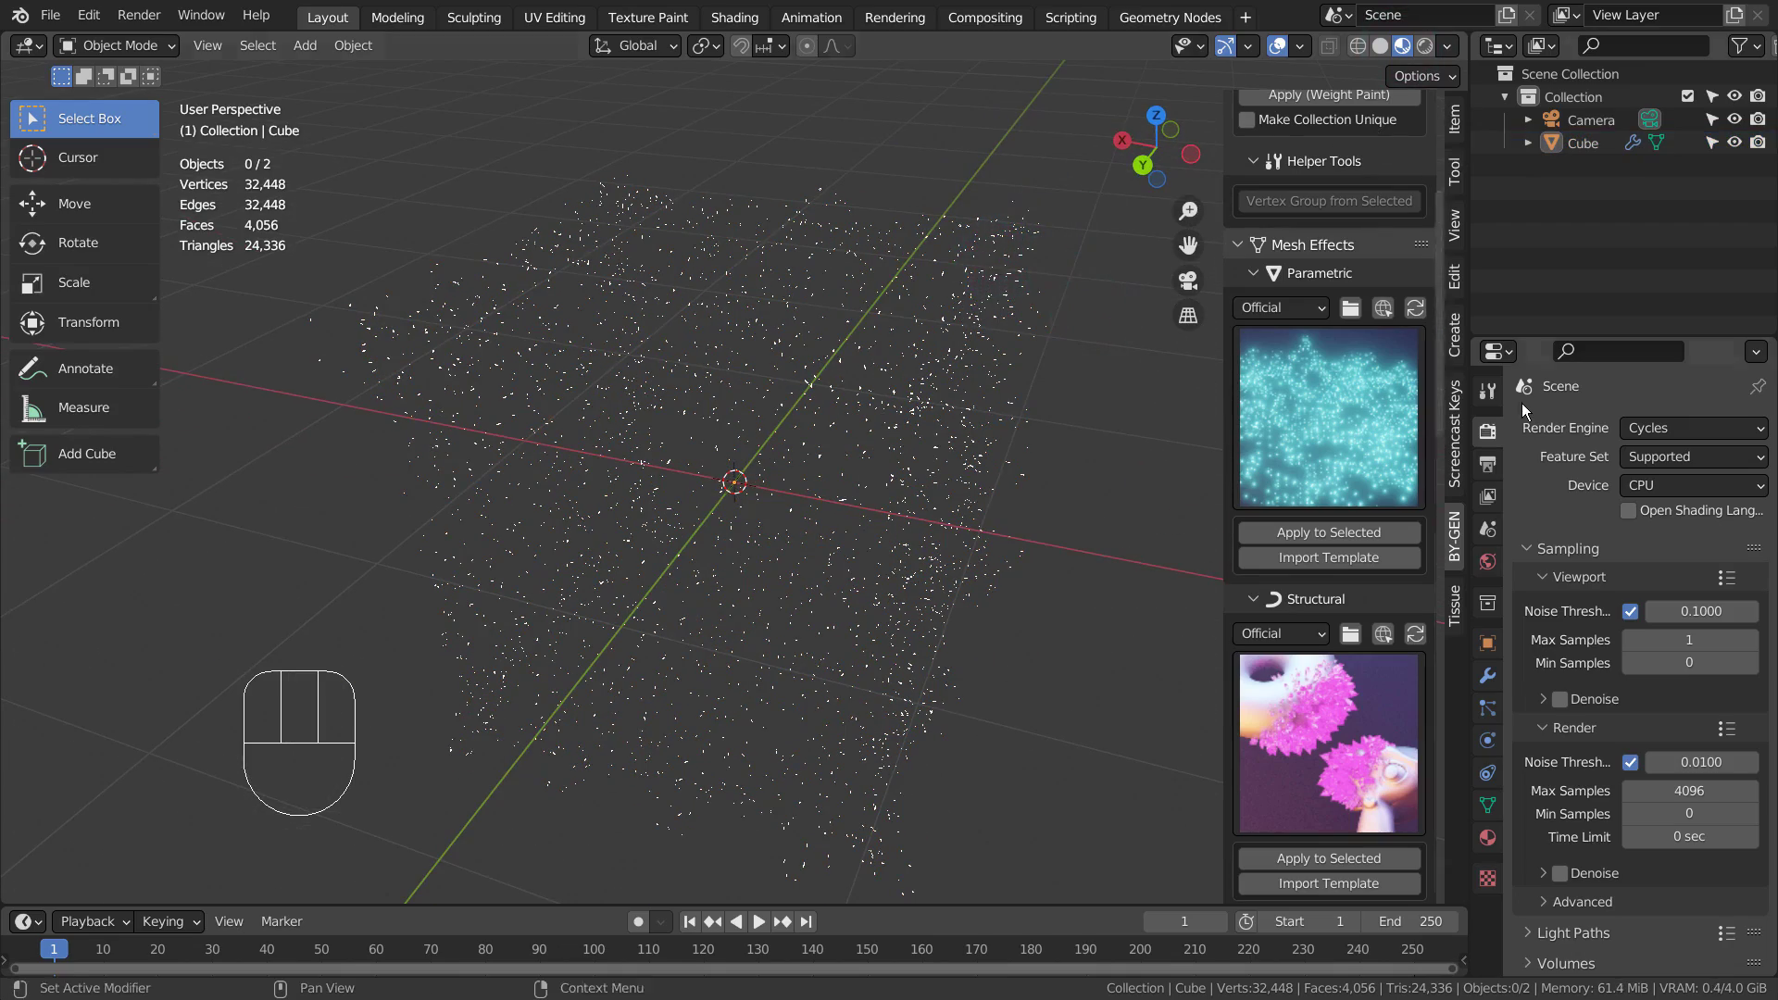
Switch the render engine to Eevee and enable Bloom so the points glow
left_click(1640, 431)
left_click(1657, 452)
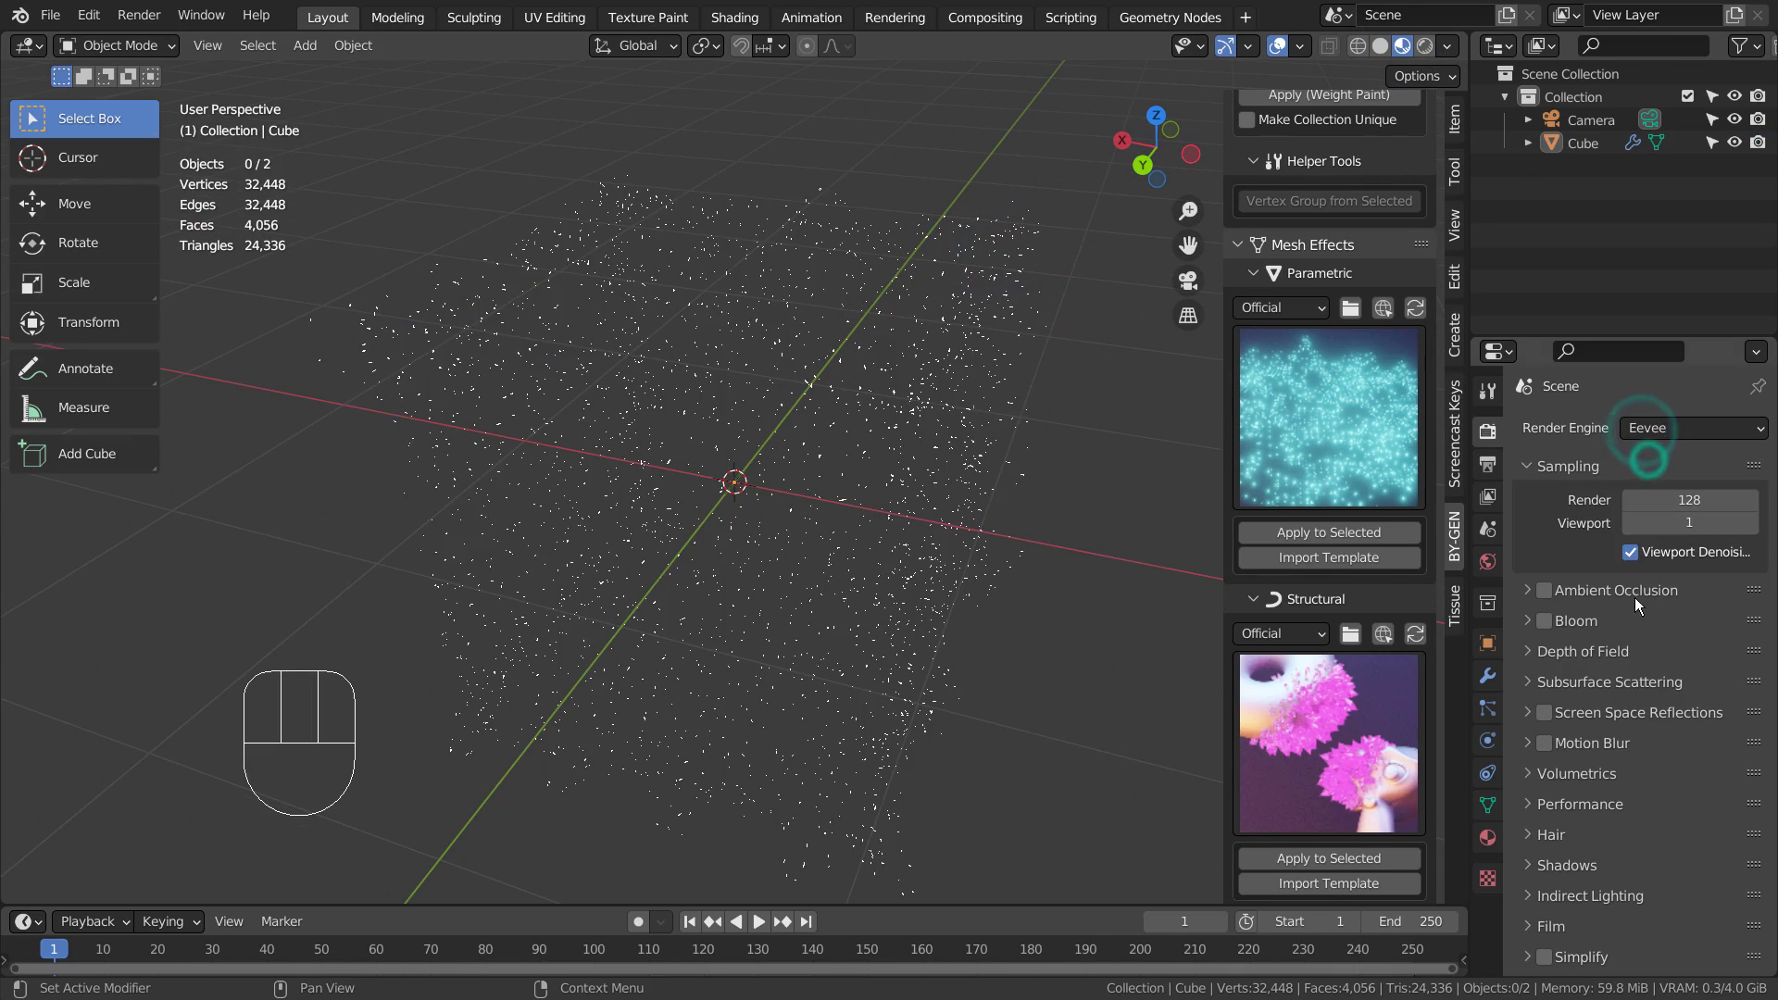
left_click(1544, 621)
left_click(964, 586)
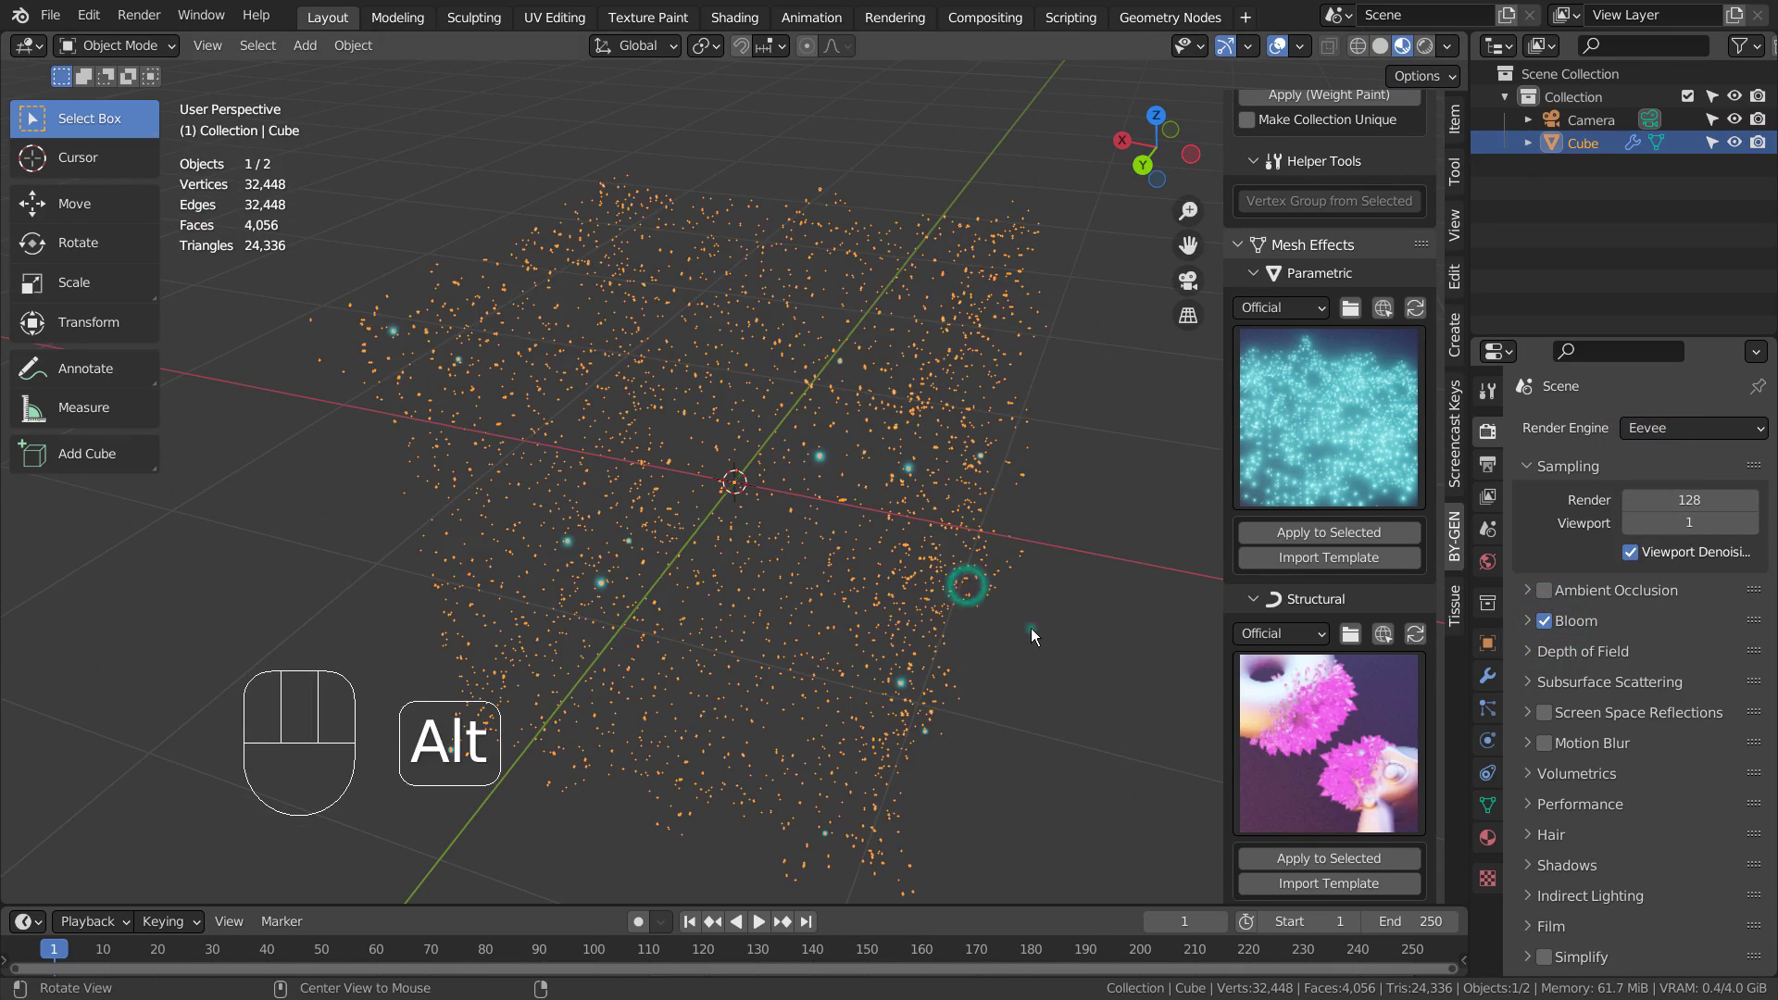
middle_click_drag(1031, 628, 735, 516, "alt")
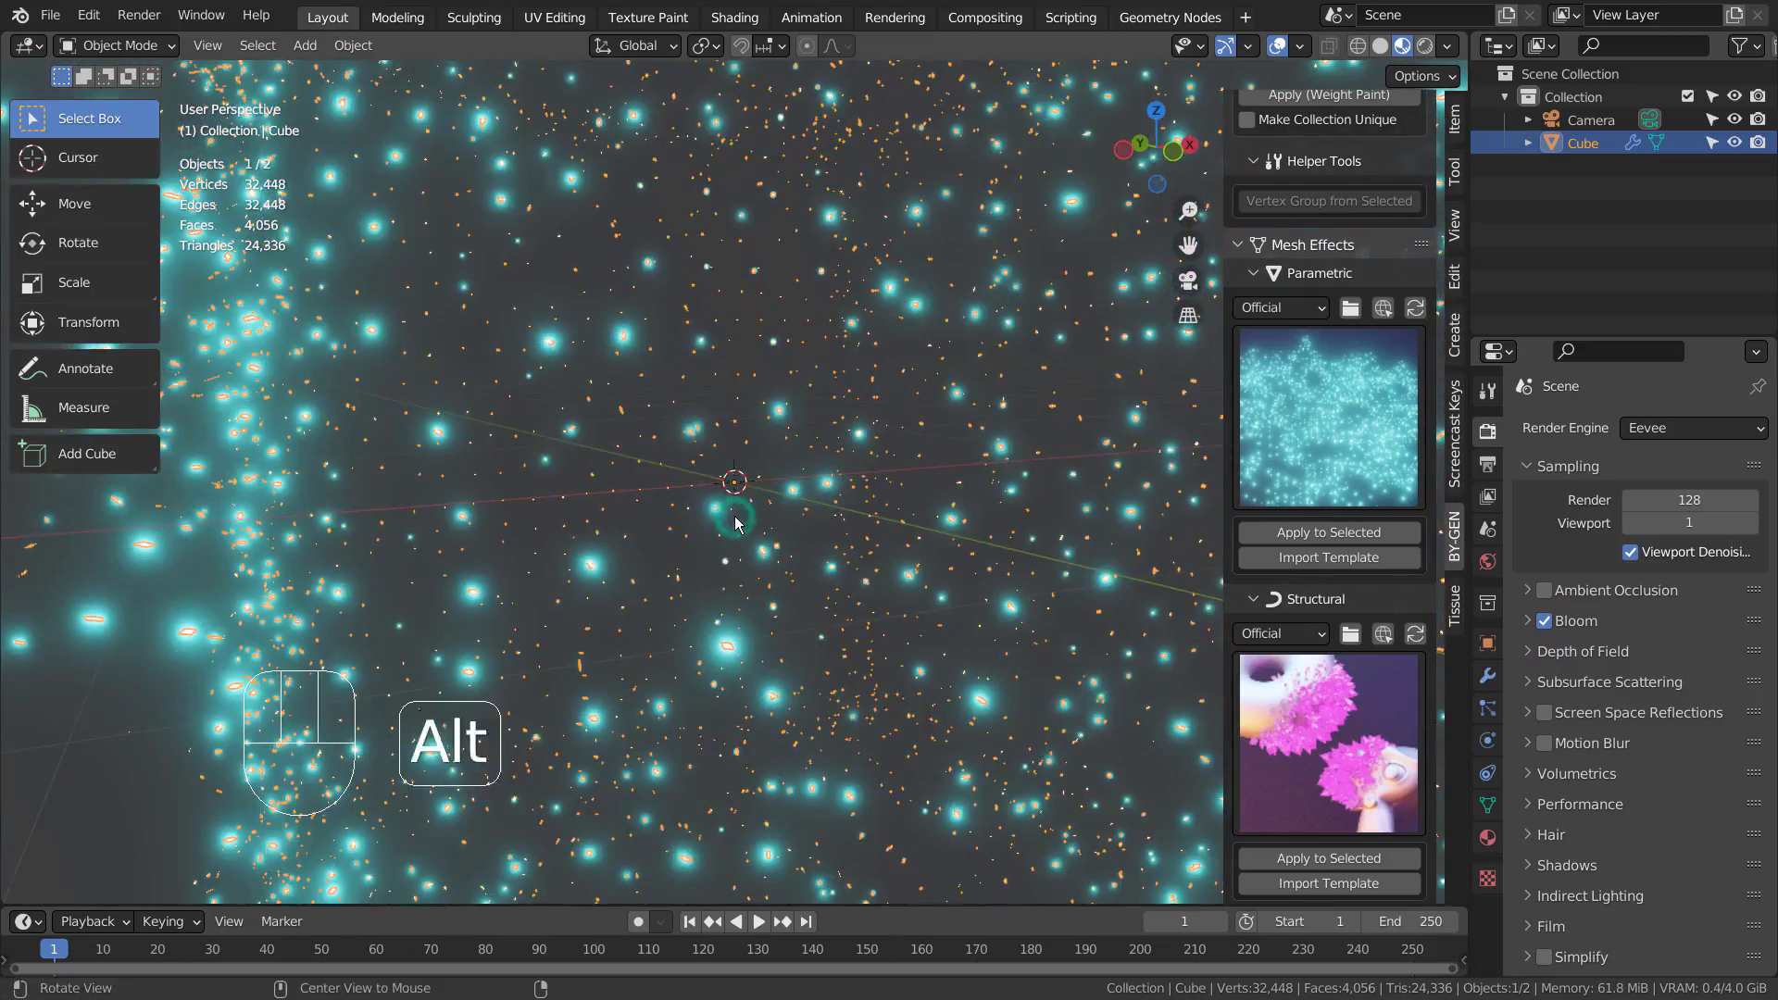
key("alt+a")
Undo the point cloud and apply Organic Shell from the Parametric gallery, viewing it from the side
key("ctrl+z")
key("ctrl+z")
key("ctrl+z")
key("ctrl+z")
key("ctrl+z")
key("ctrl+z")
key("ctrl+z")
key("ctrl+z")
key("ctrl+z")
key("ctrl+z")
key("ctrl+z")
key("ctrl+z")
key("ctrl+z")
key("ctrl+z")
key("ctrl+z")
key("ctrl+z")
key("ctrl+z")
key("ctrl+z")
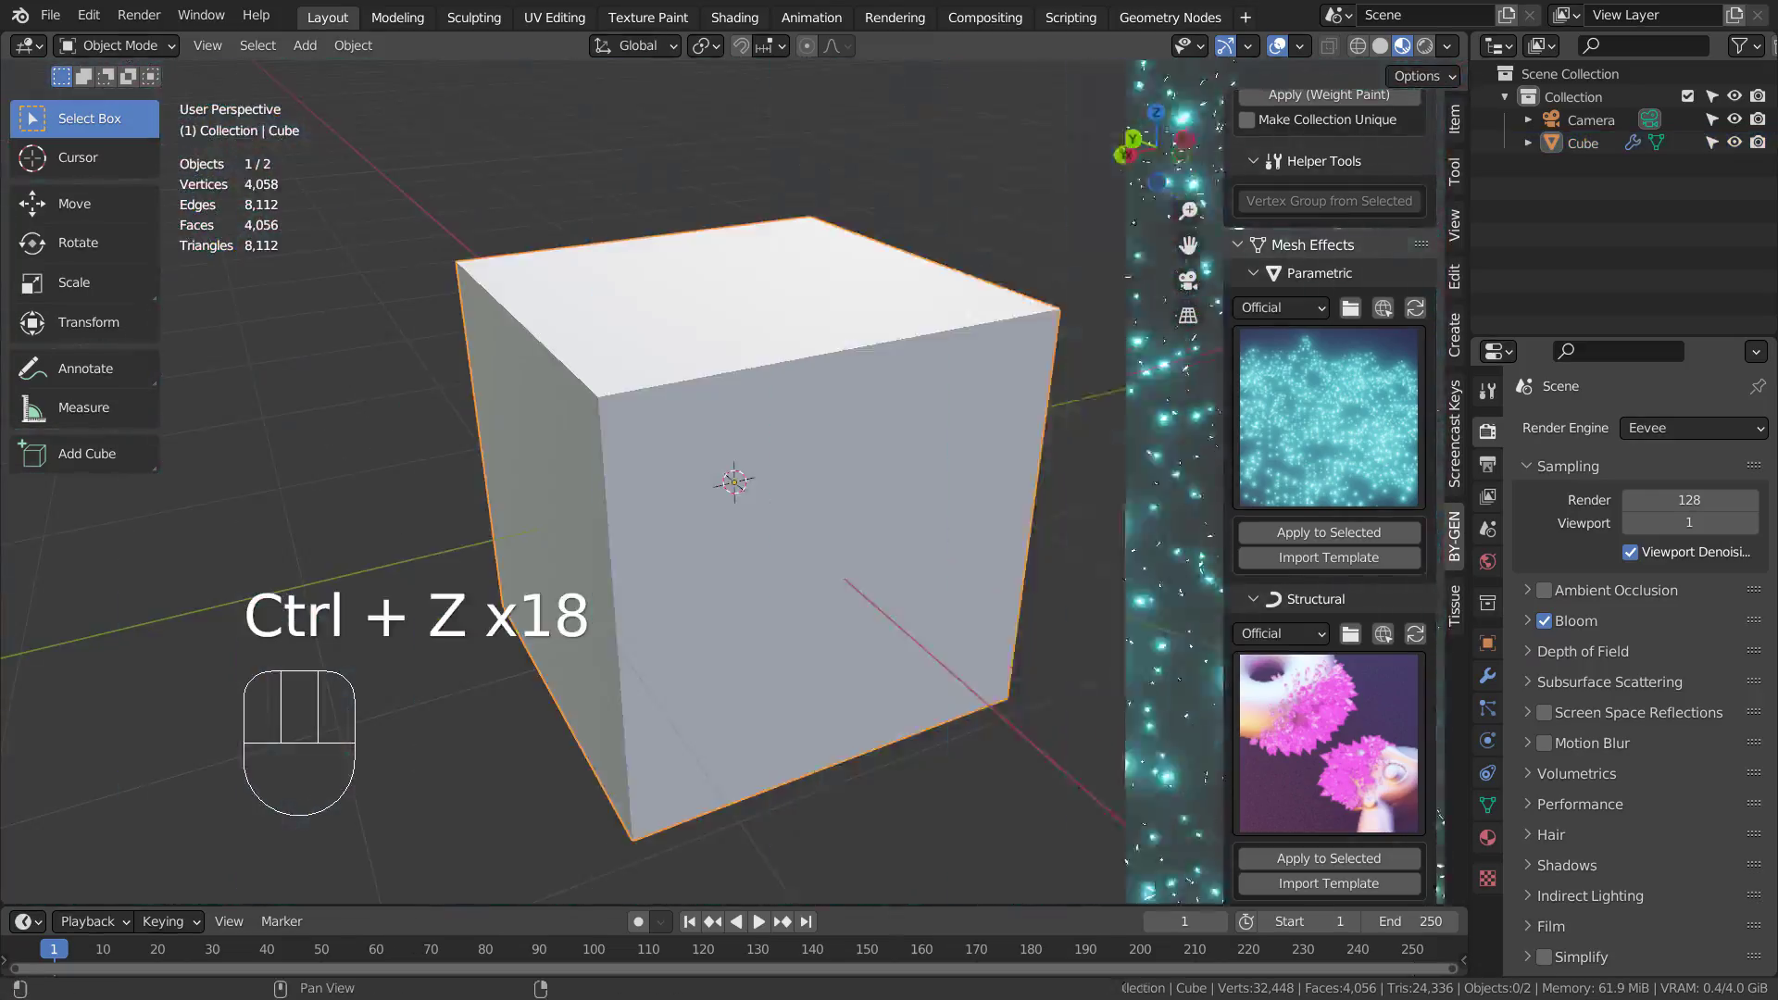
left_click(1333, 426)
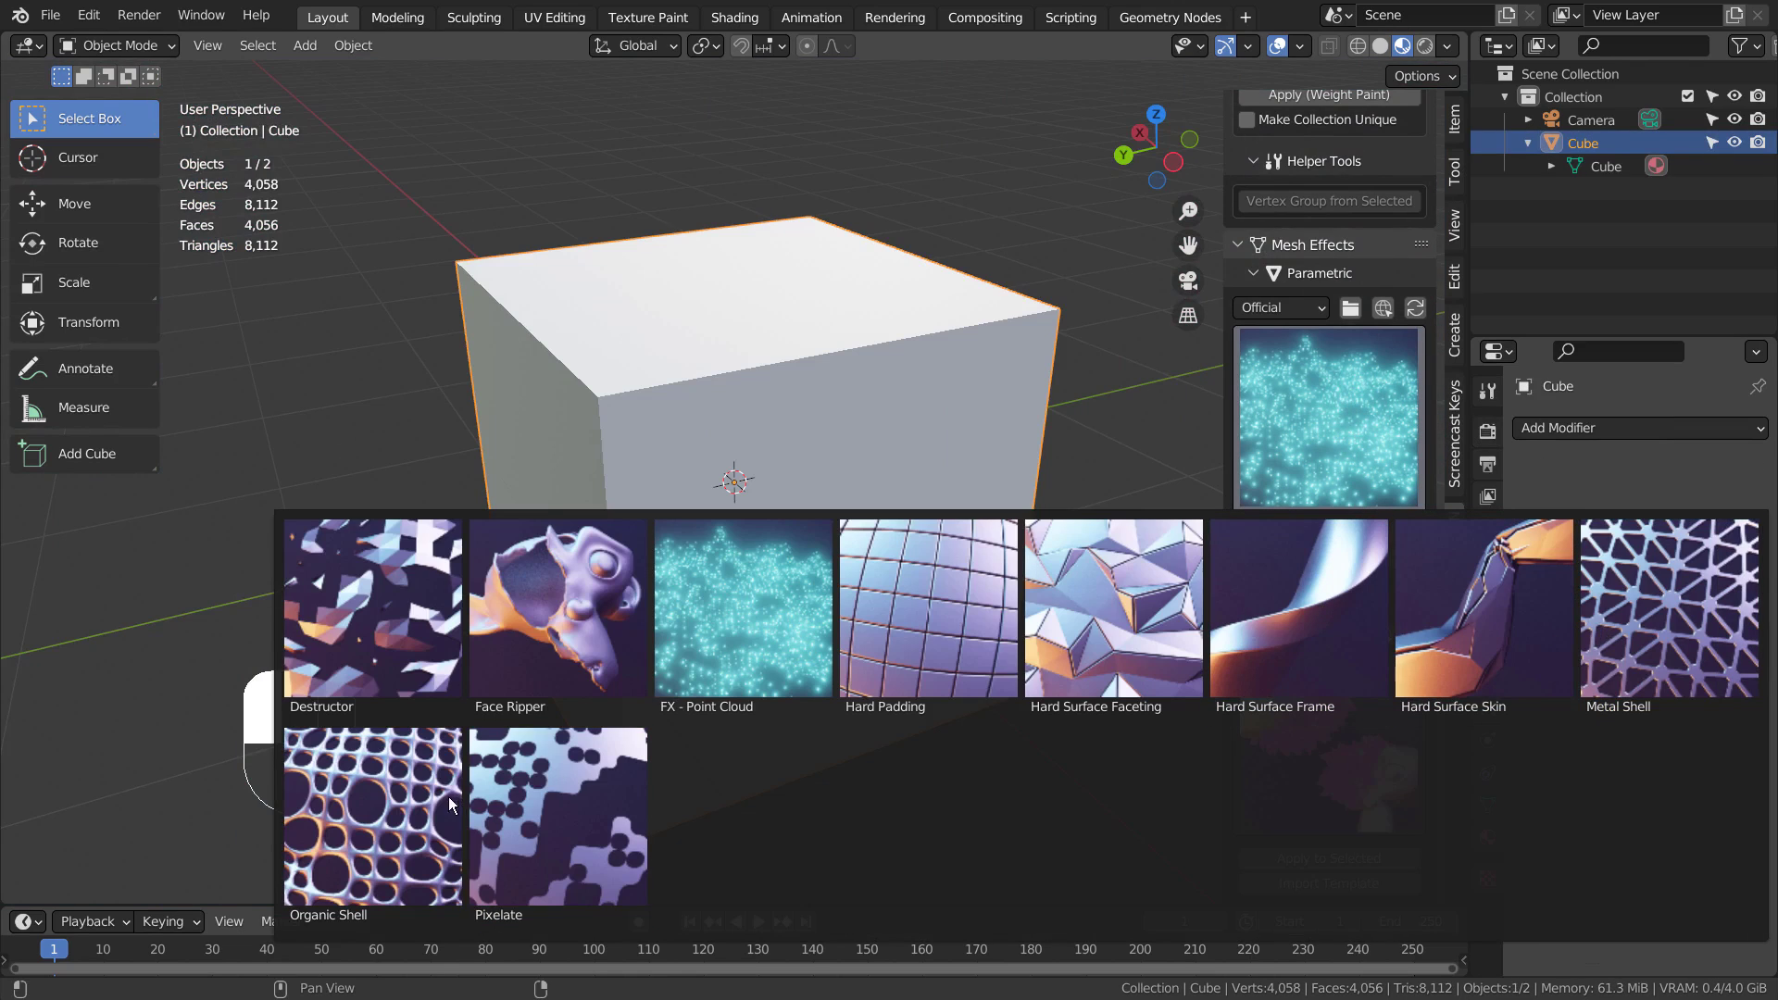
left_click(391, 815)
left_click(1376, 535)
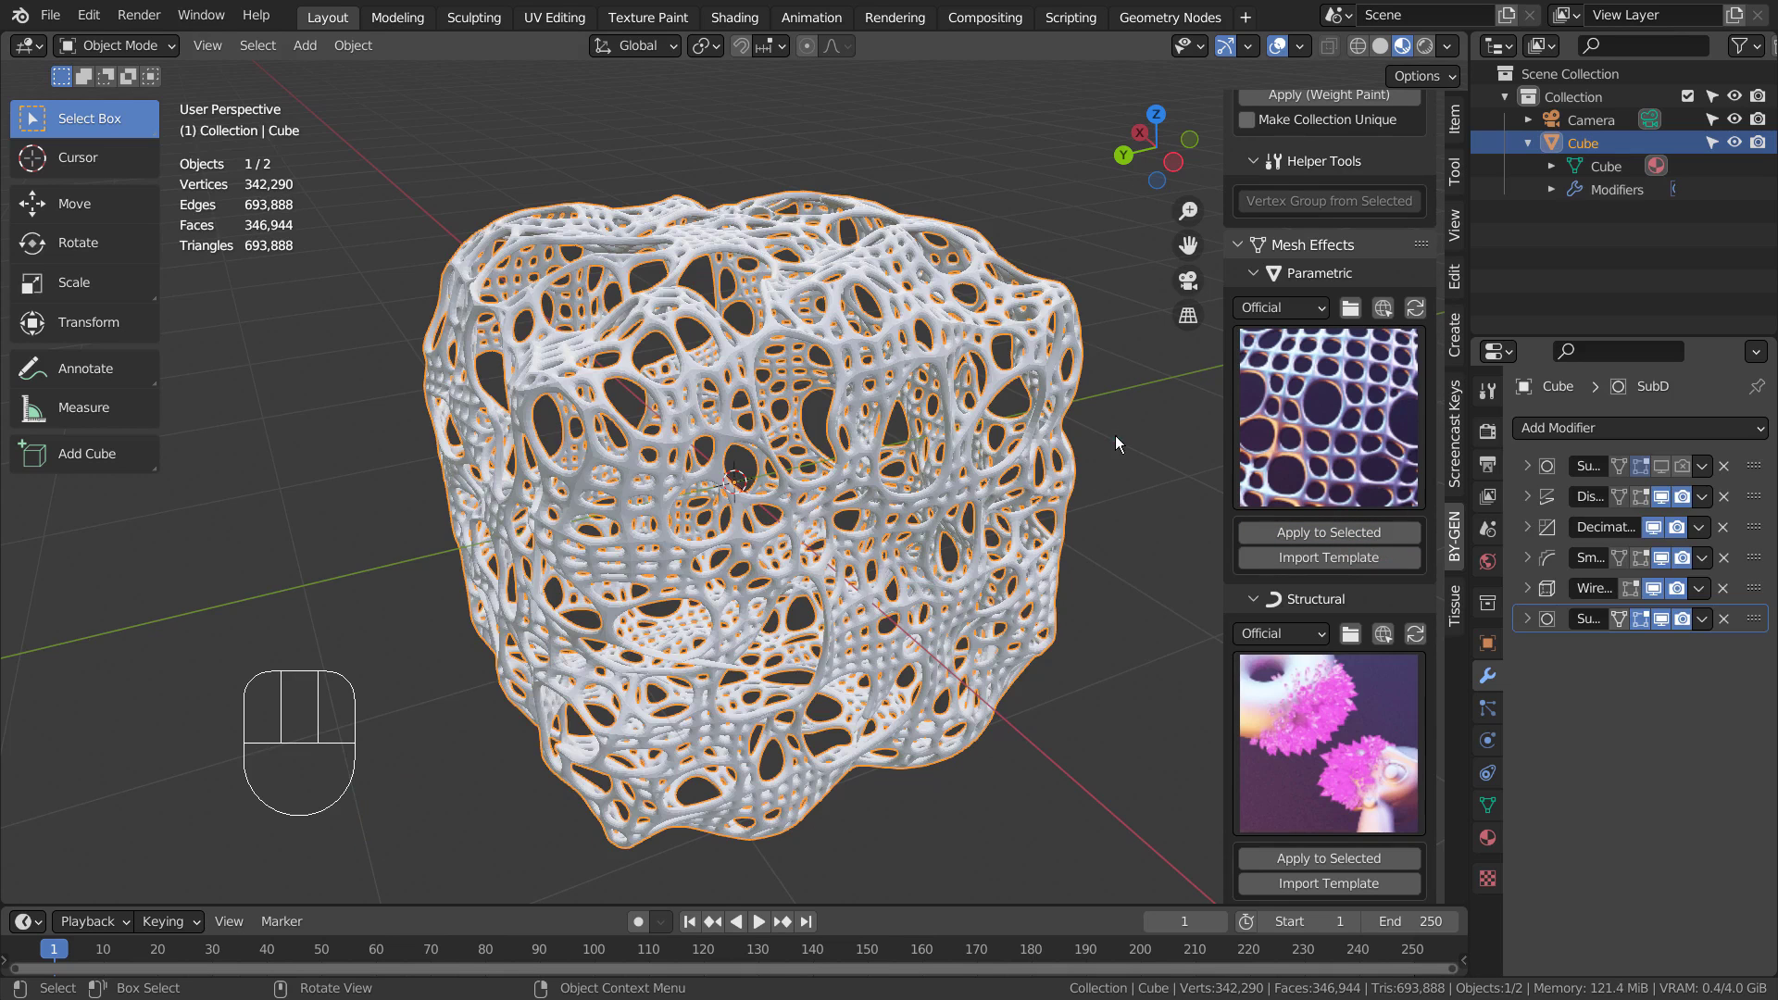
key("alt+a")
middle_click_drag(1103, 566, 1028, 569, "alt")
Undo to the plain cube and apply the Wire Bundle structural effect
key("ctrl+z")
key("ctrl+z")
left_click(1298, 728)
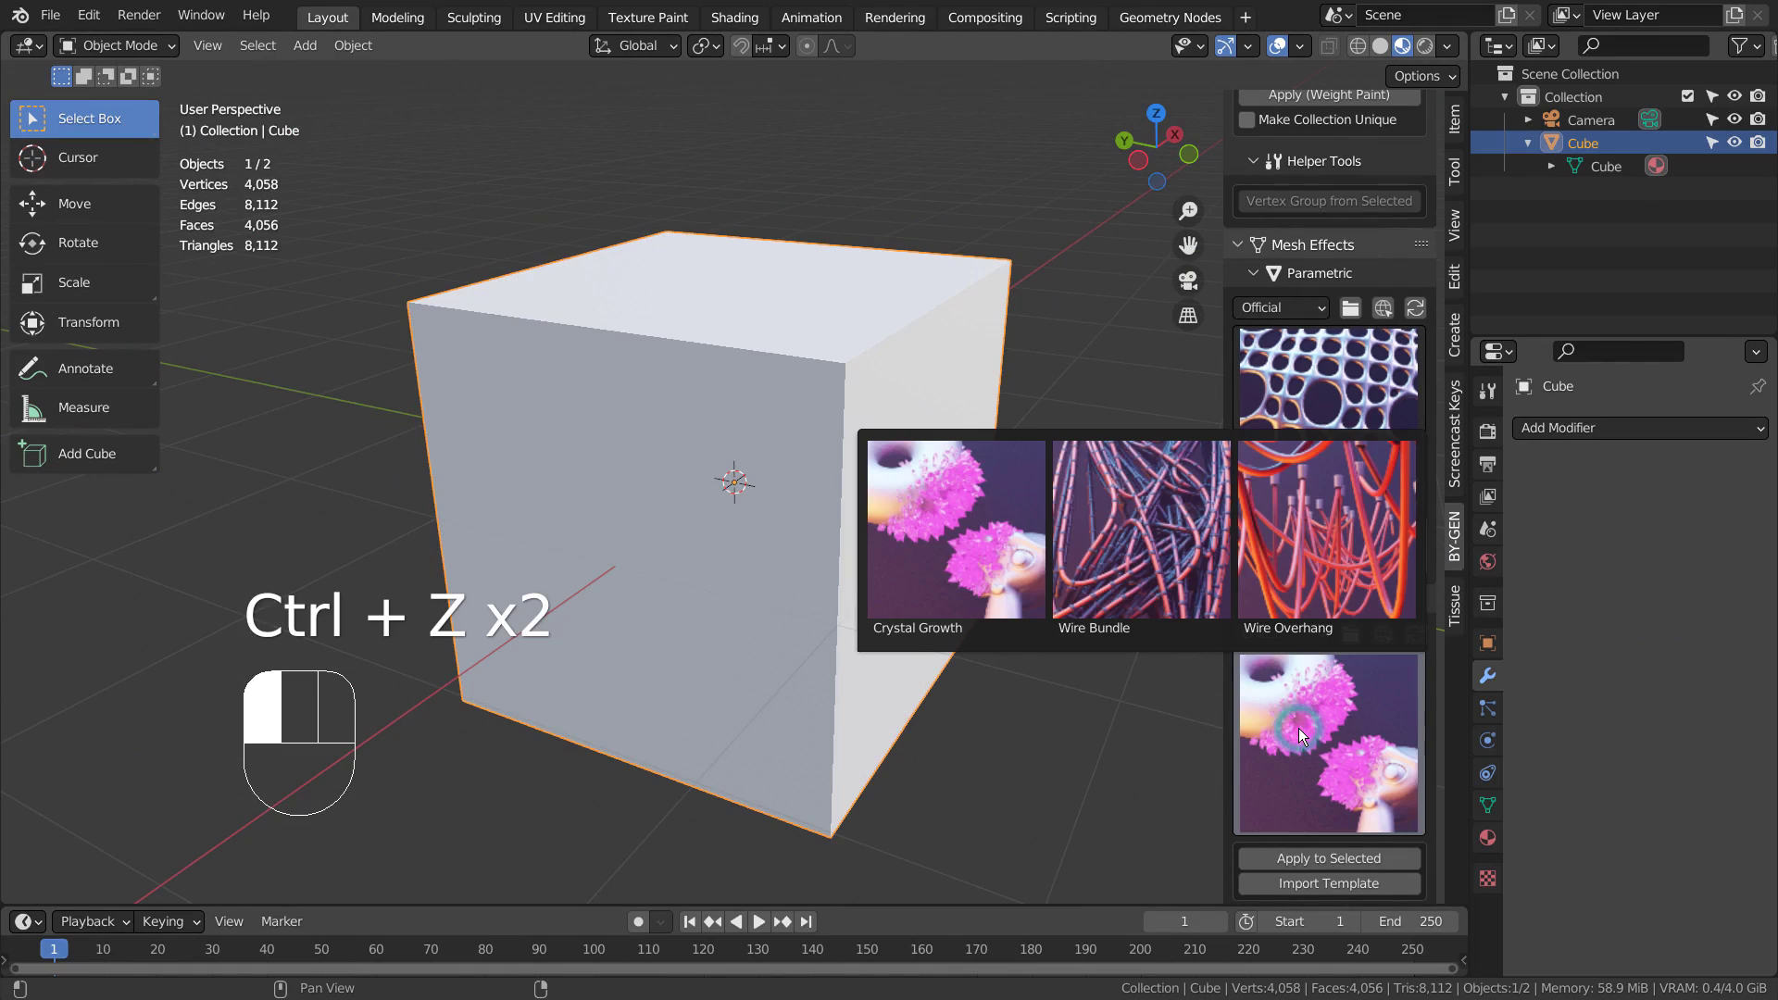
left_click(1135, 468)
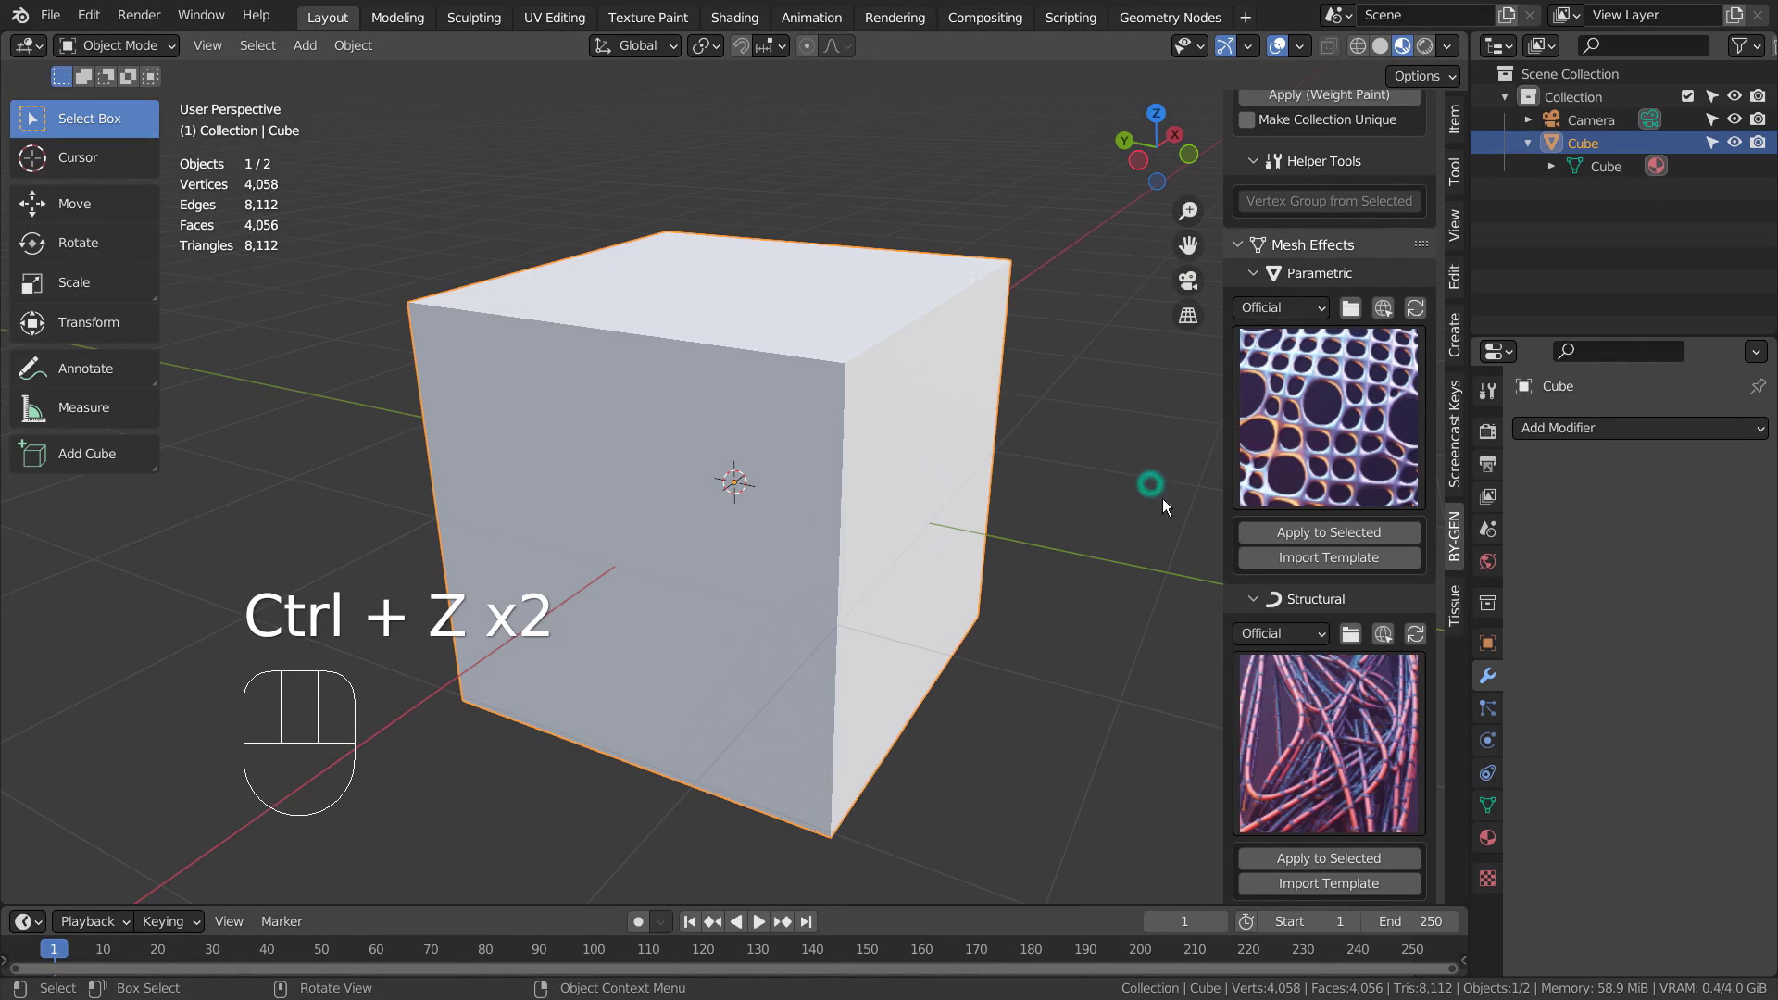
left_click(1281, 852)
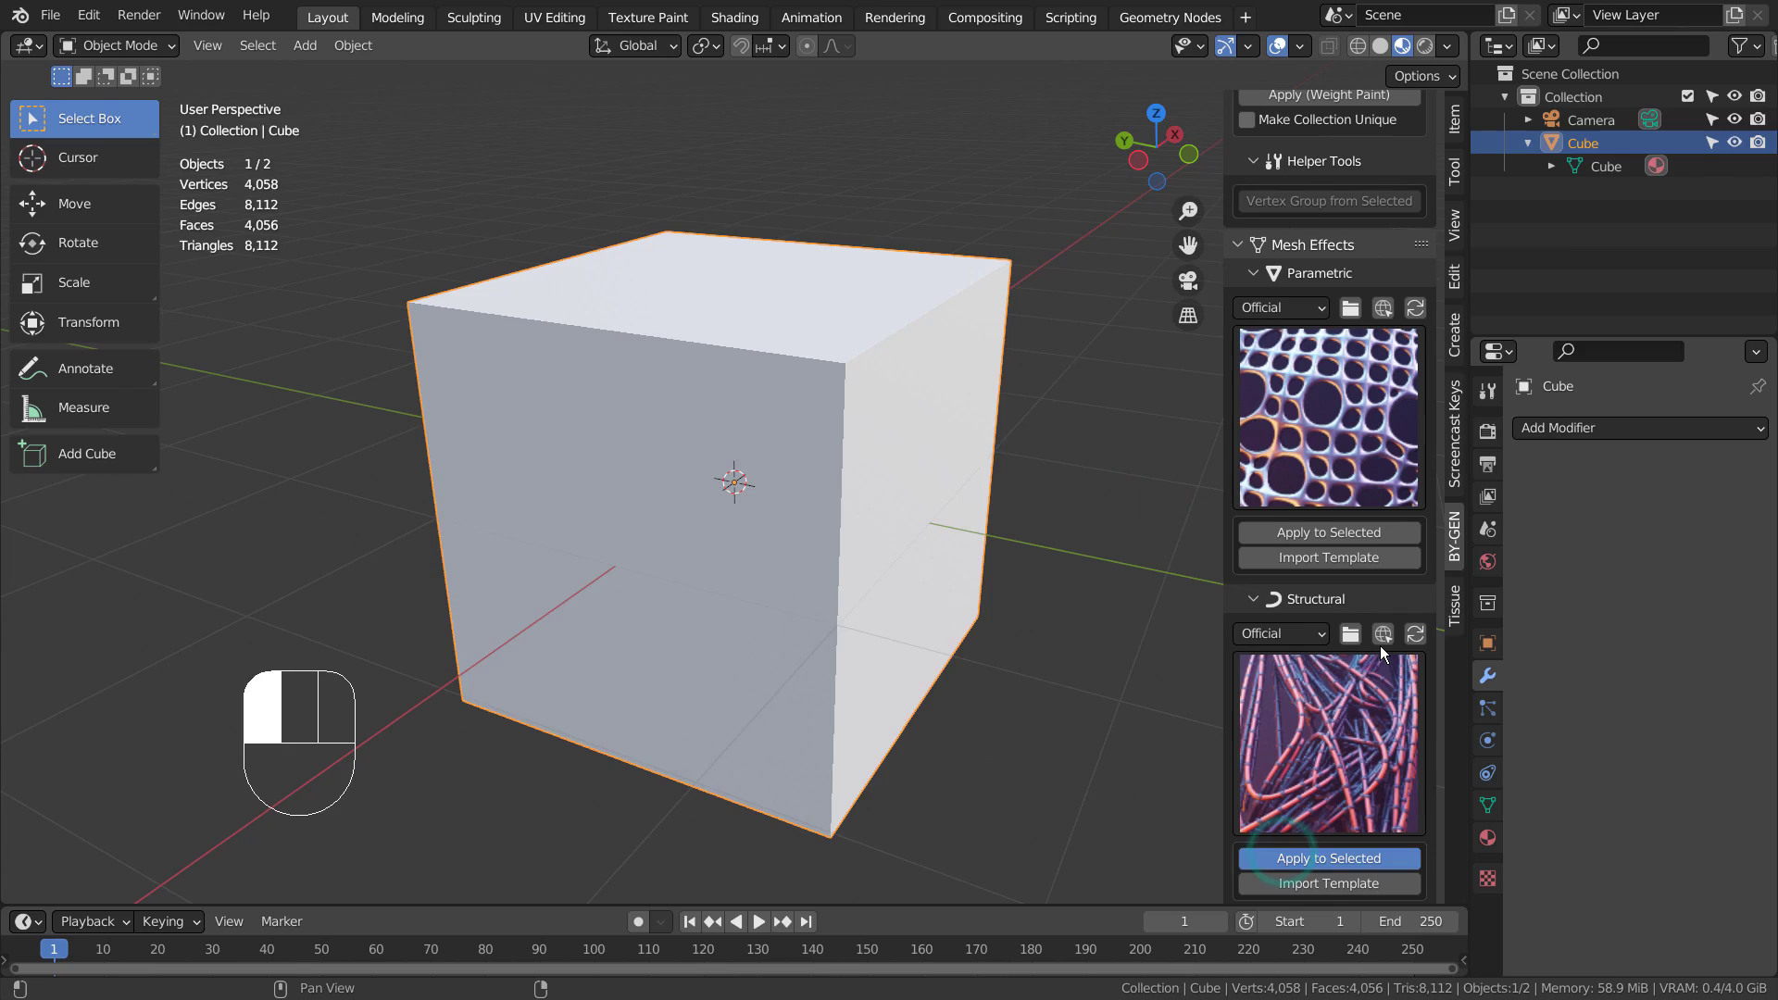
Zoom and orbit closely around the orange wire-covered cube
scroll(1379, 646, "down", 12)
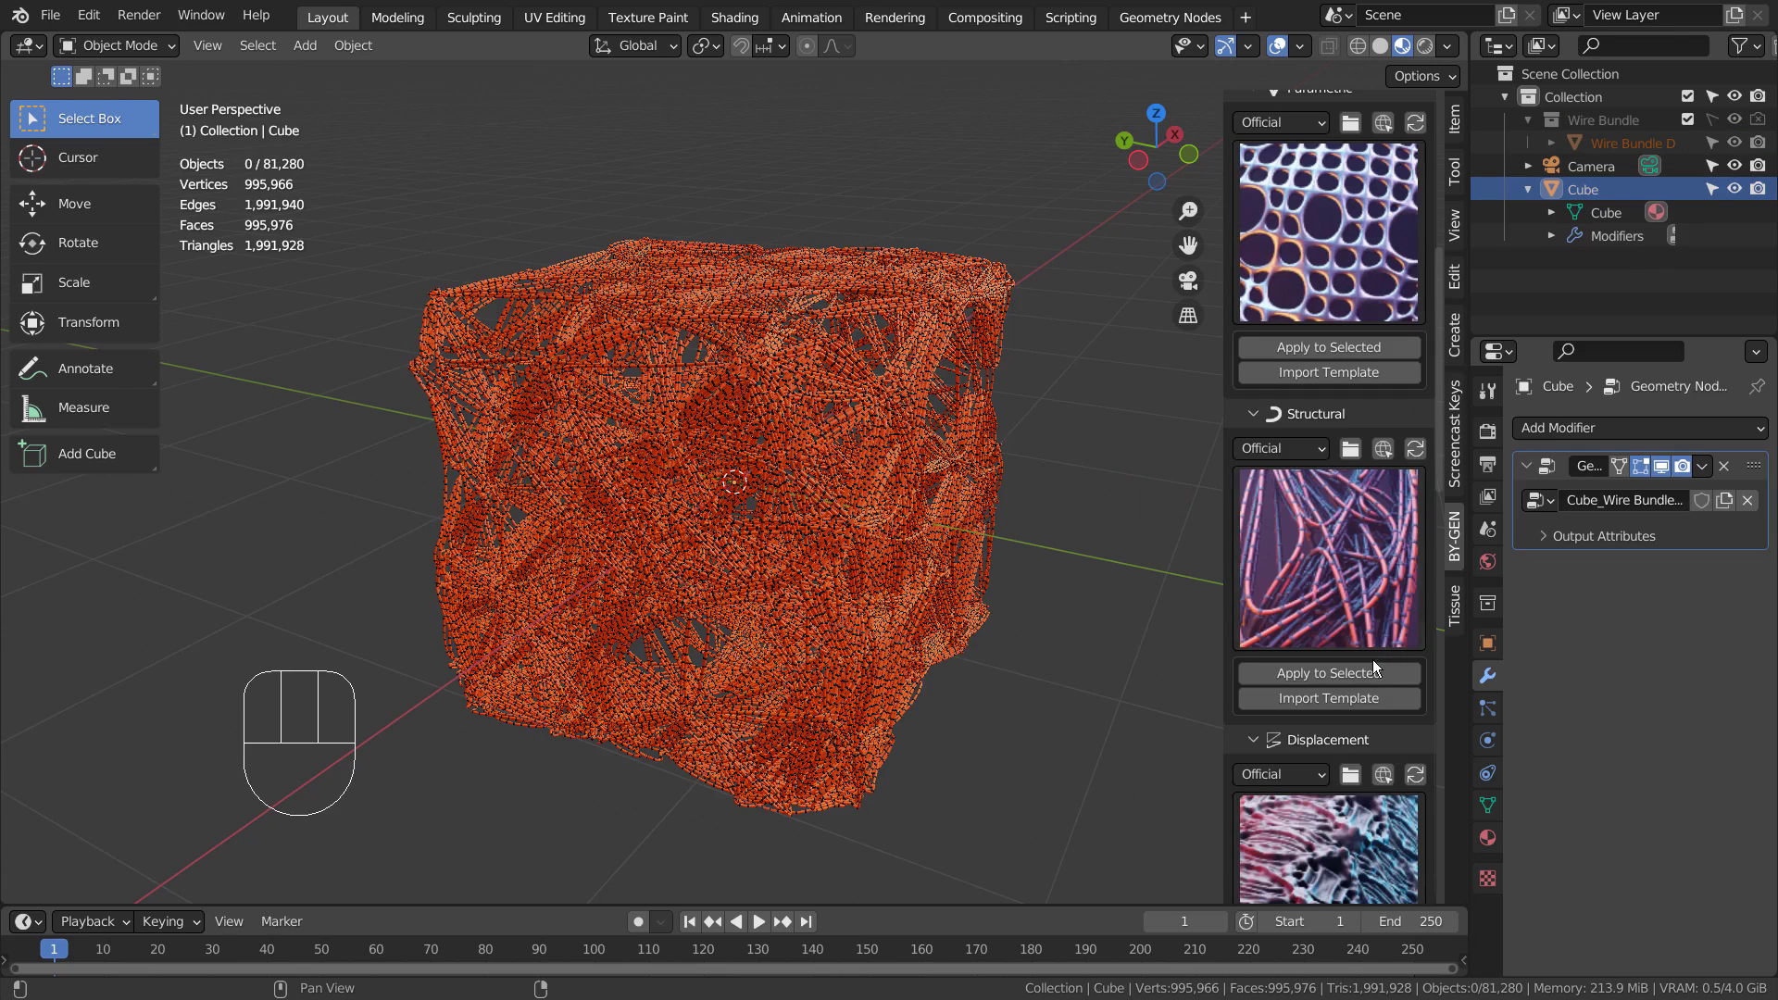
scroll(1372, 659, "down", 4)
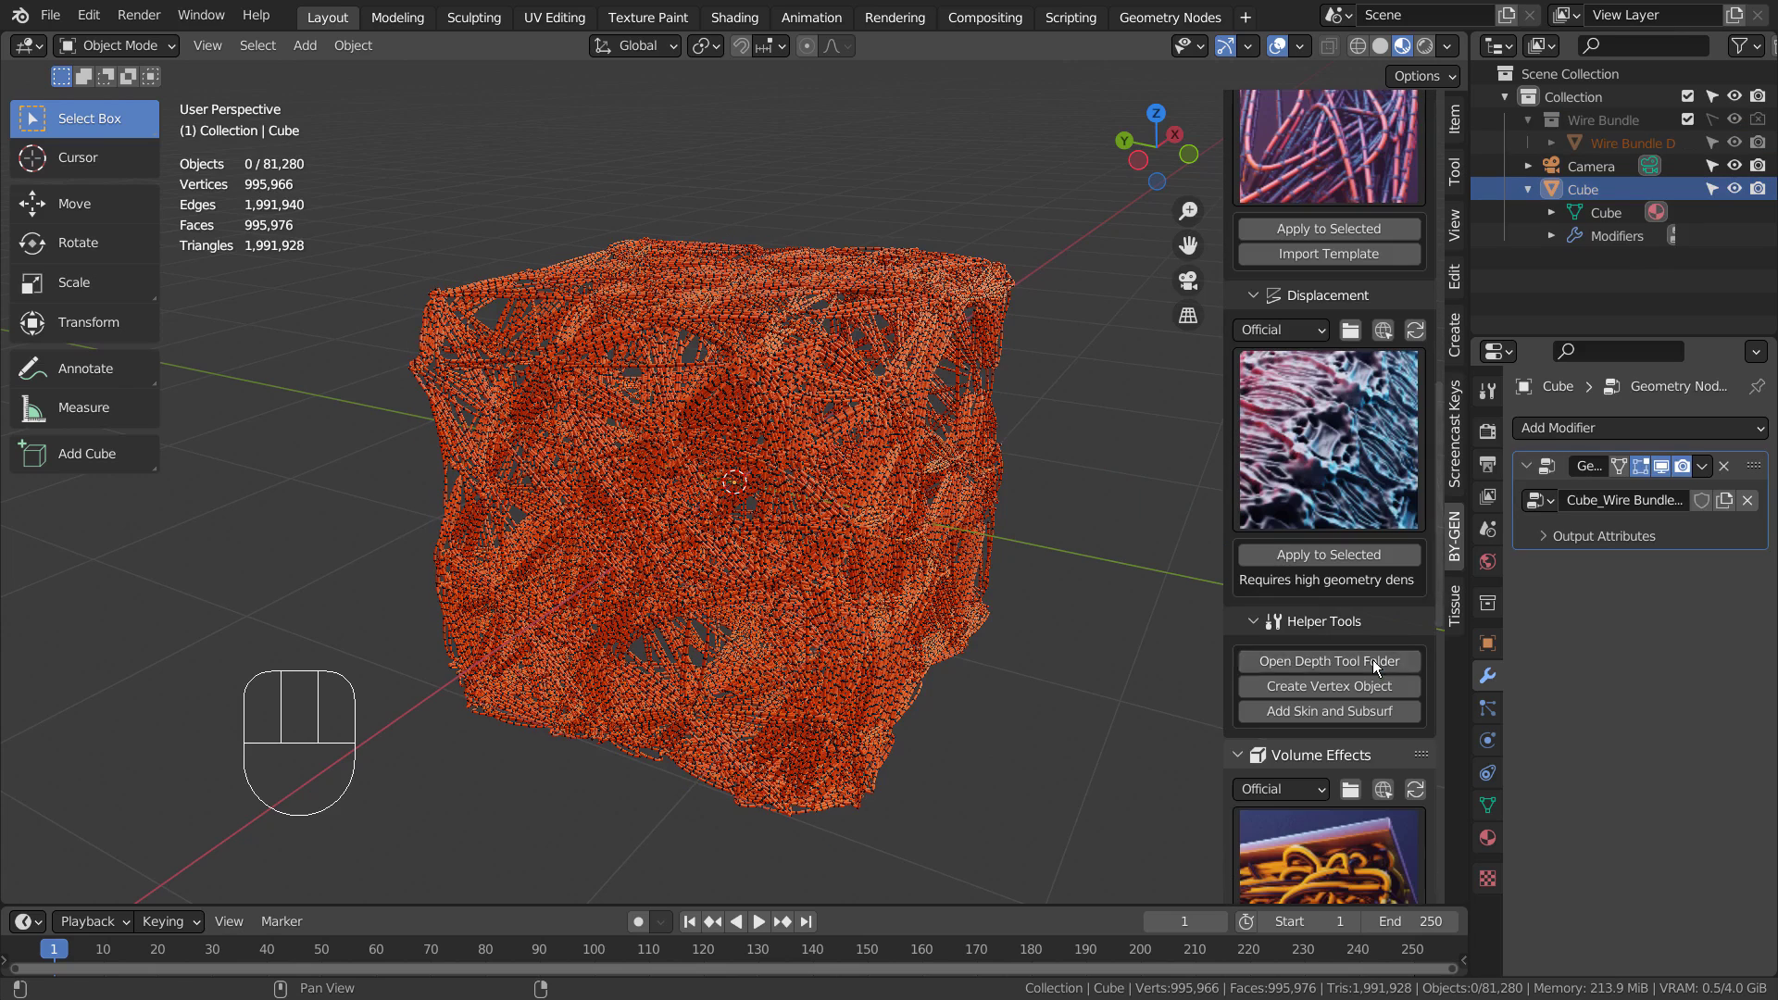
left_click(1151, 641)
left_click(1078, 708)
middle_click_drag(961, 750, 659, 680)
scroll(772, 518, "up", 8)
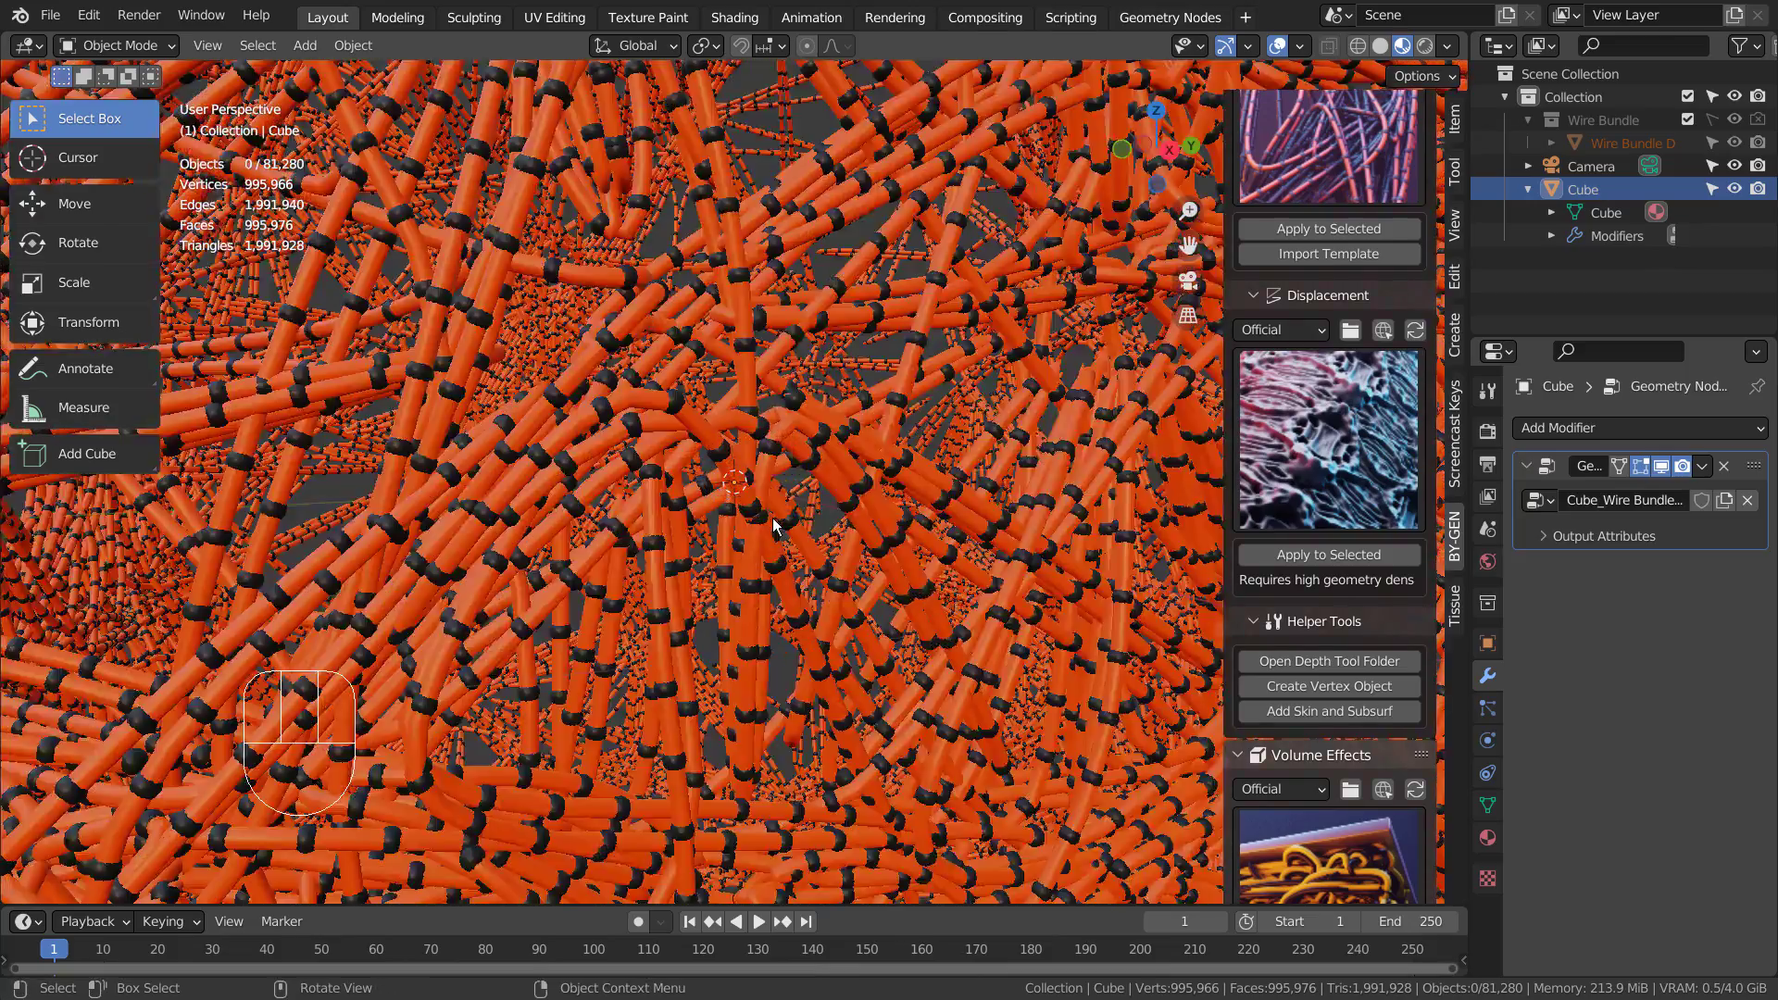
scroll(772, 519, "up", 2)
middle_click_drag(773, 519, 924, 526)
scroll(924, 526, "down", 3)
Undo the wires, apply the Guts volume effect to the cube, and orbit around it
scroll(924, 526, "down", 4)
key("ctrl+z")
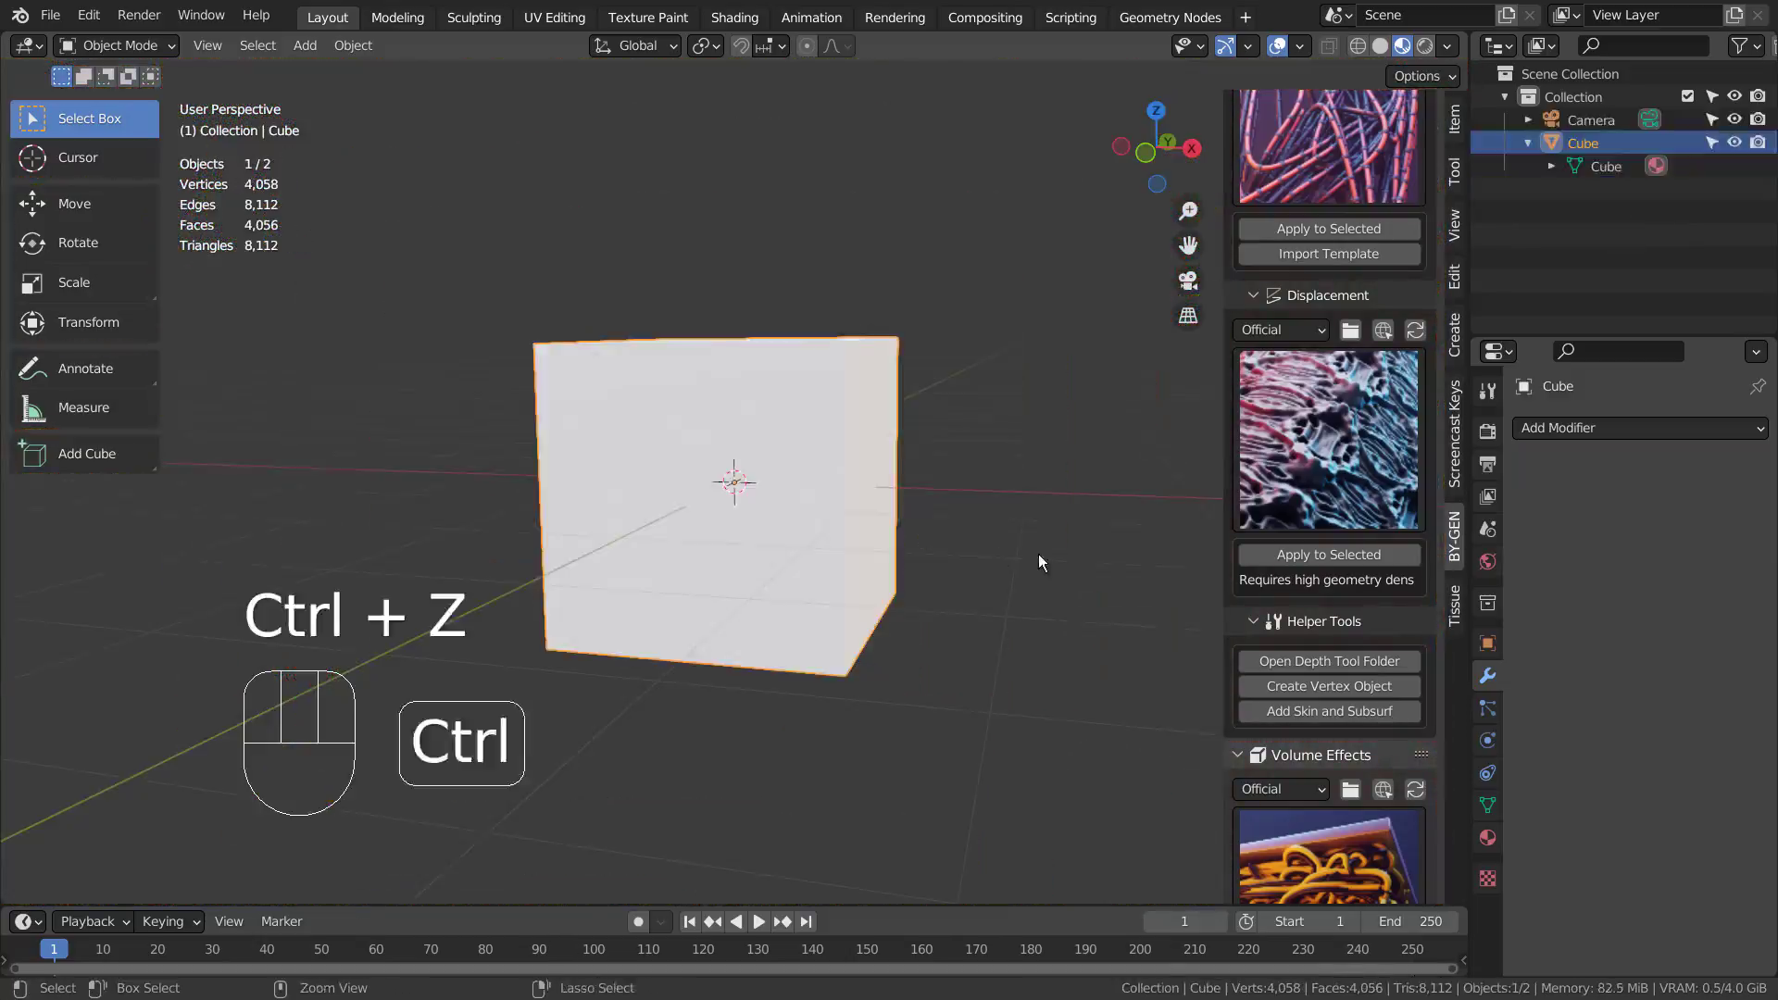
scroll(1296, 779, "down", 5)
scroll(1296, 779, "down", 5)
left_click(1329, 520)
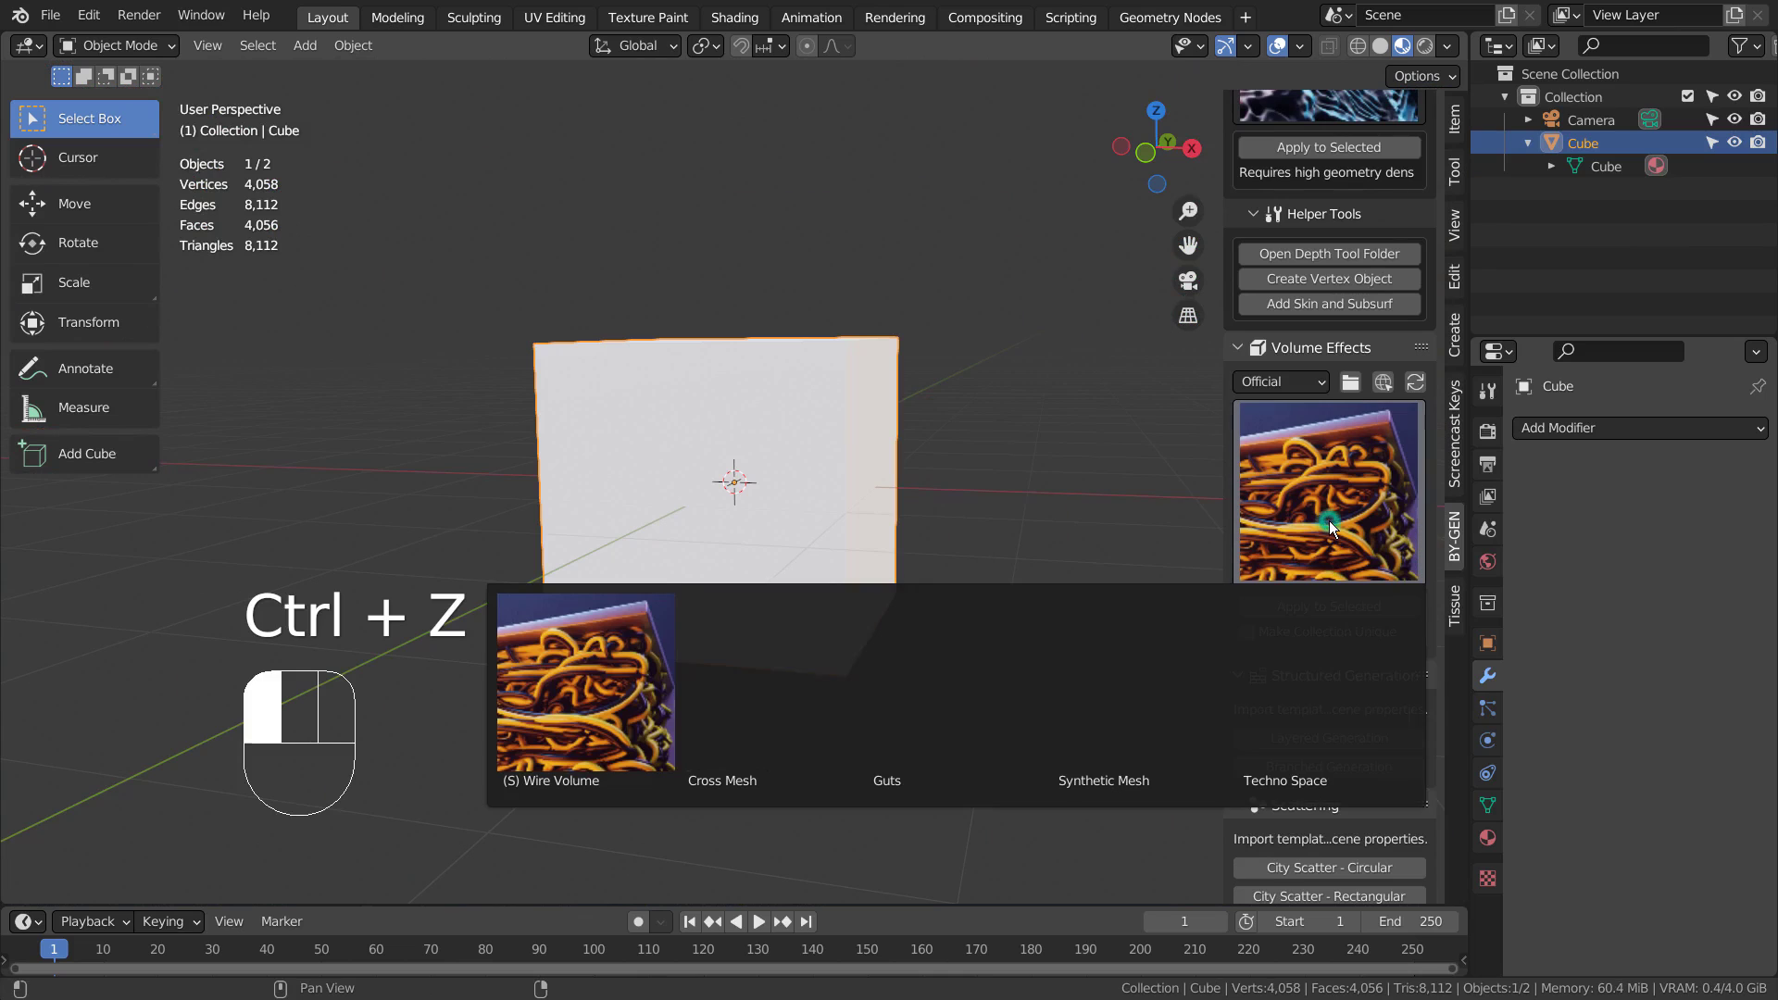
left_click(933, 686)
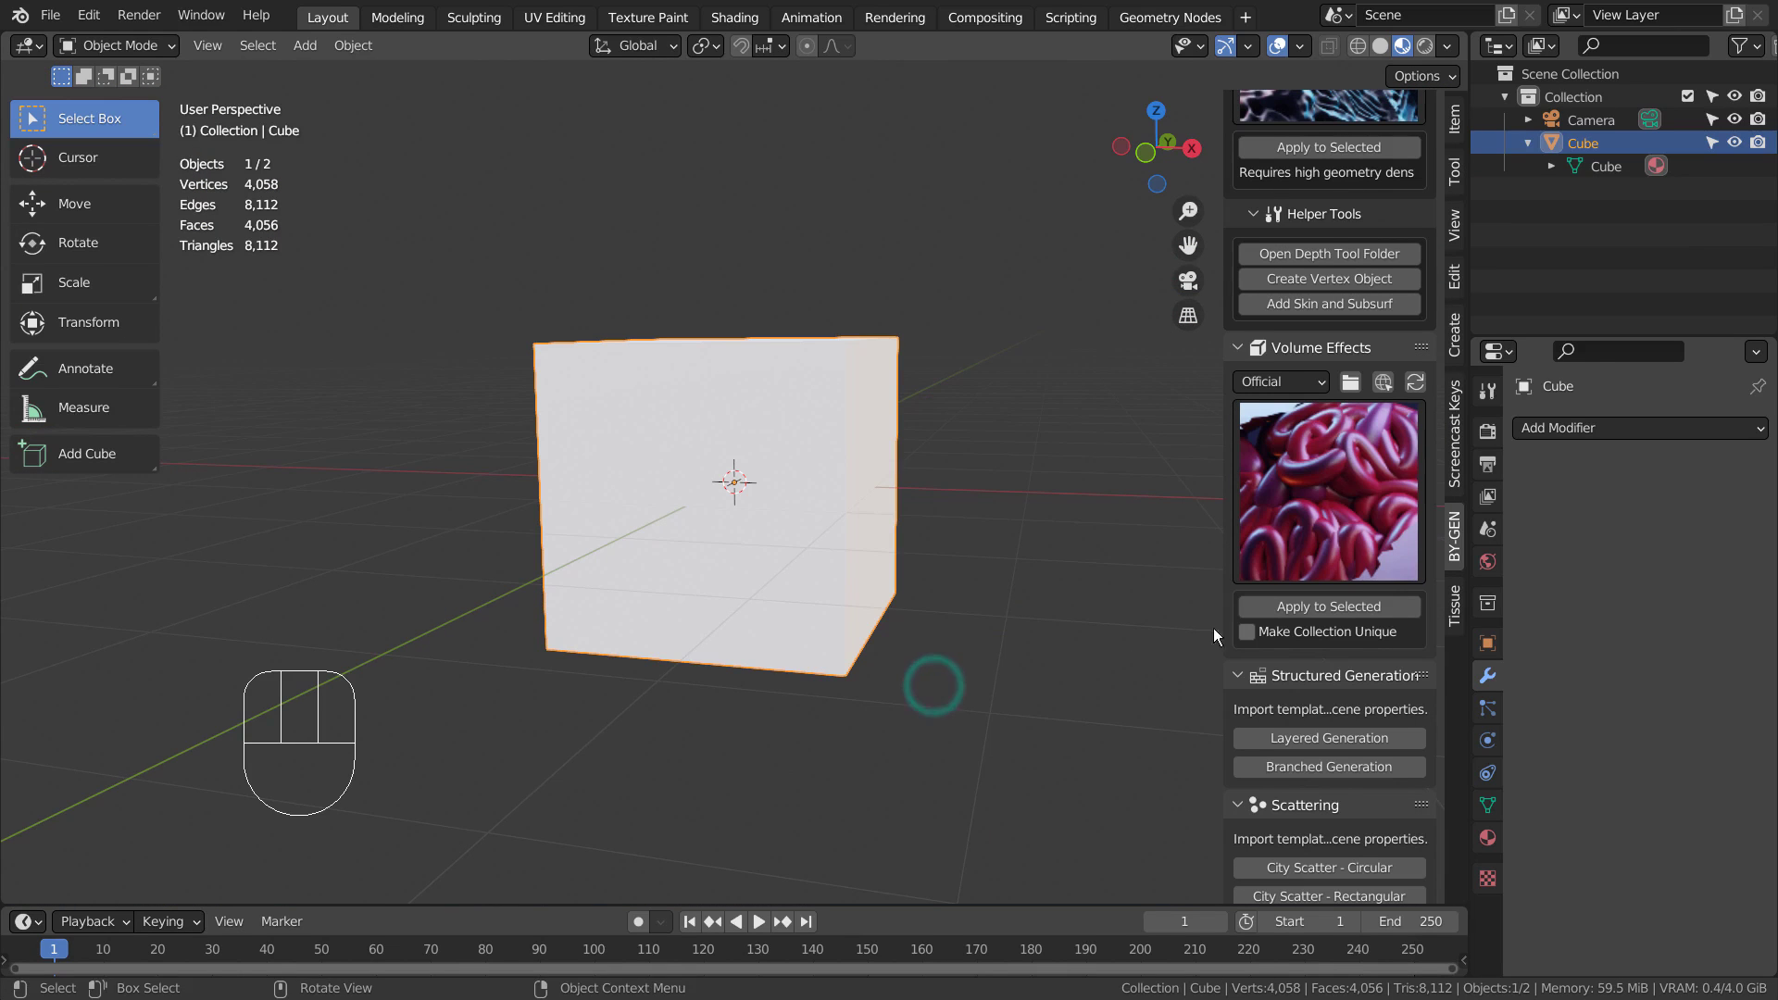
left_click(1272, 603)
scroll(1018, 555, "up", 5)
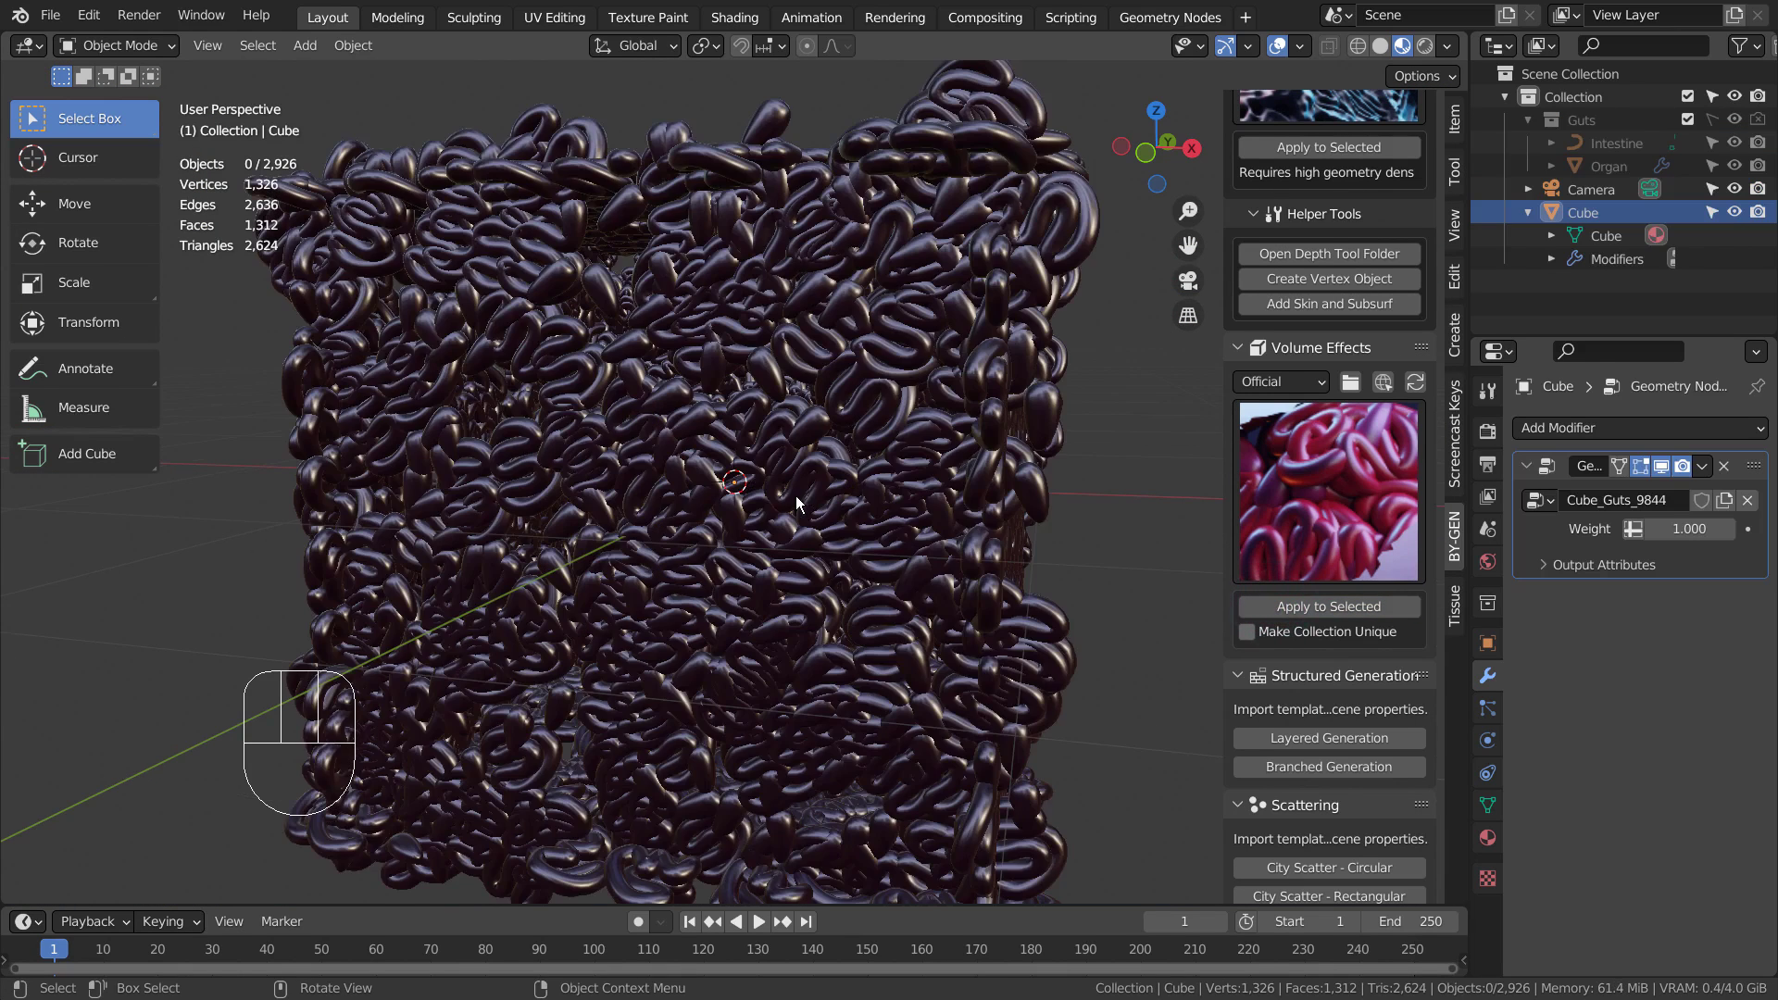
middle_click_drag(981, 546, 519, 407)
Undo back to the UV sphere and apply the Pipes surface effect to it
key("ctrl+z")
key("ctrl+z")
key("ctrl+z")
key("ctrl+z")
key("ctrl+z")
key("ctrl+z")
key("ctrl+z")
key("ctrl+z")
key("ctrl+z")
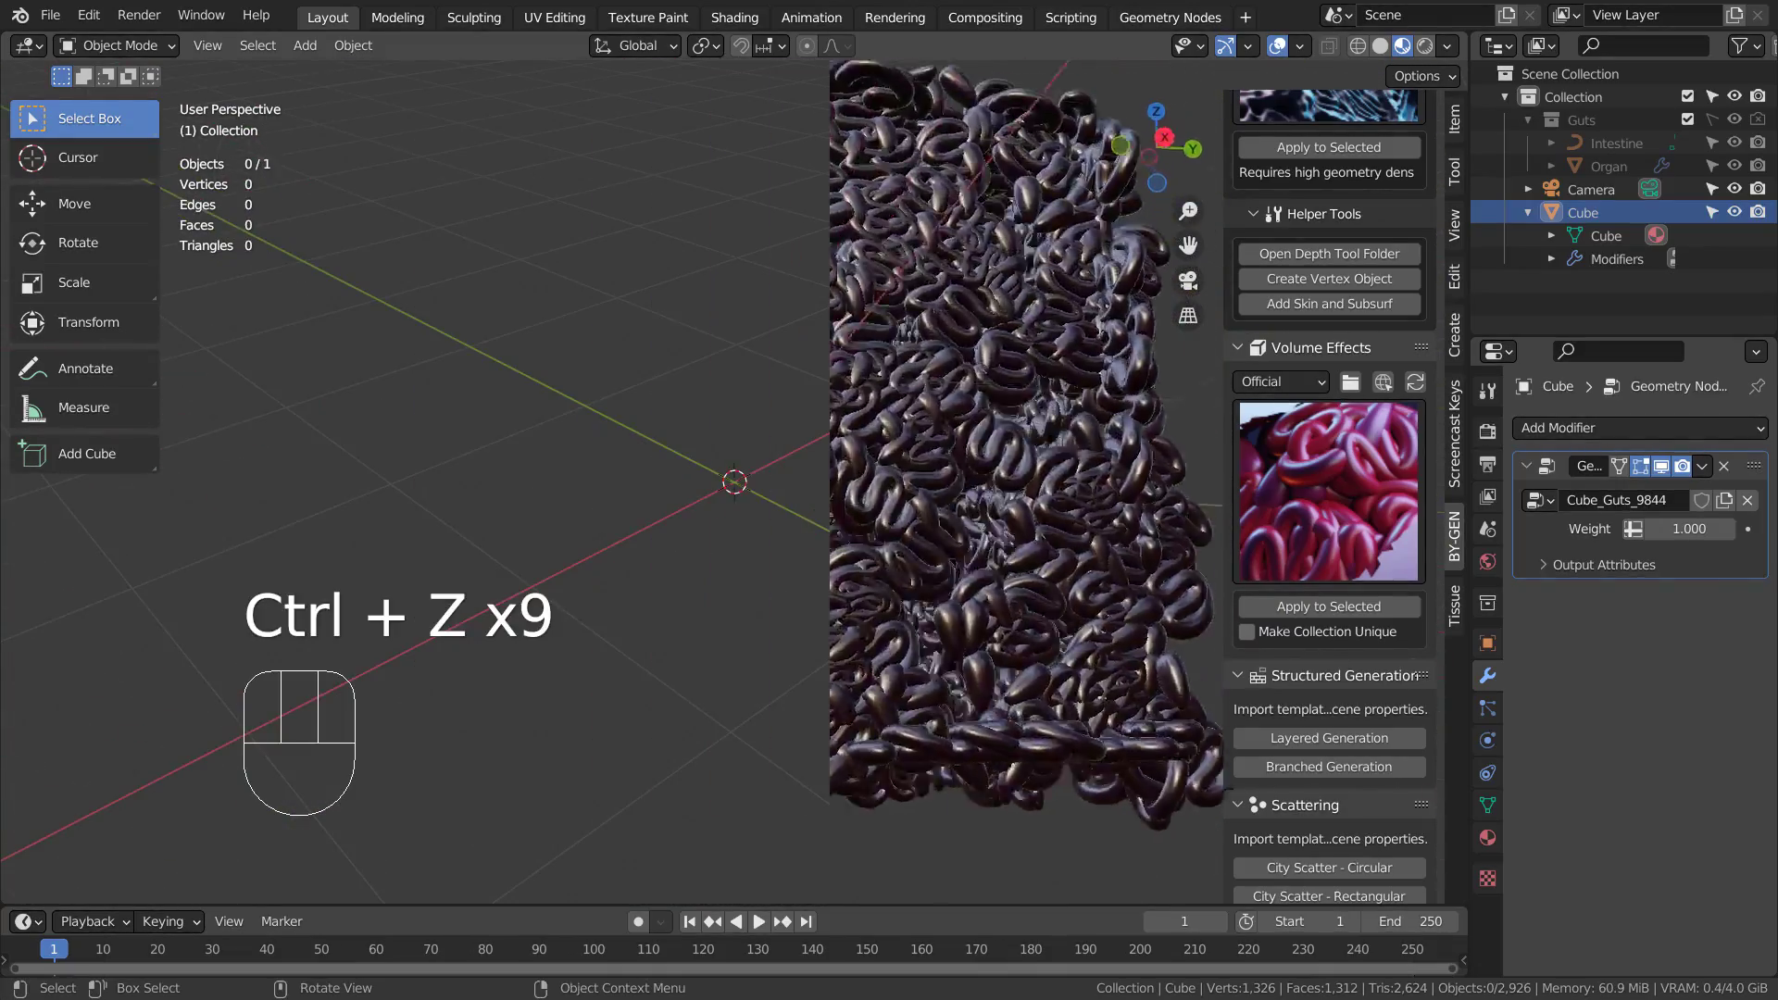
key("ctrl+shift+z")
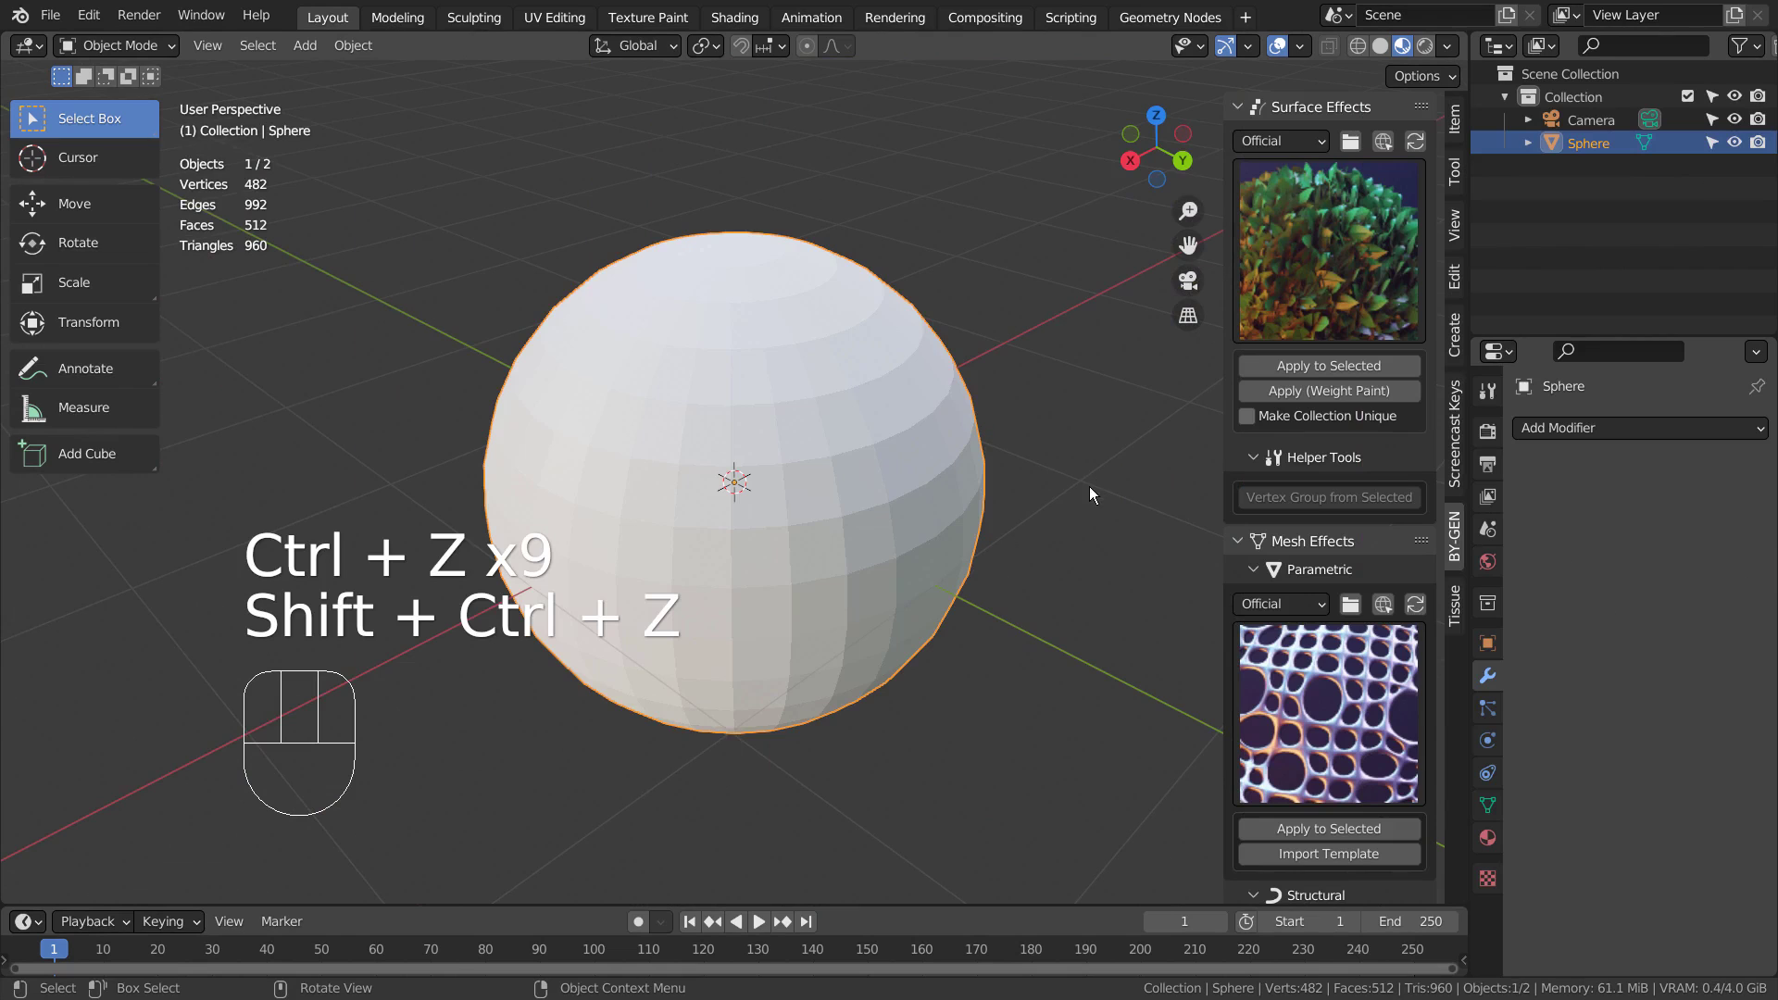
left_click(1329, 250)
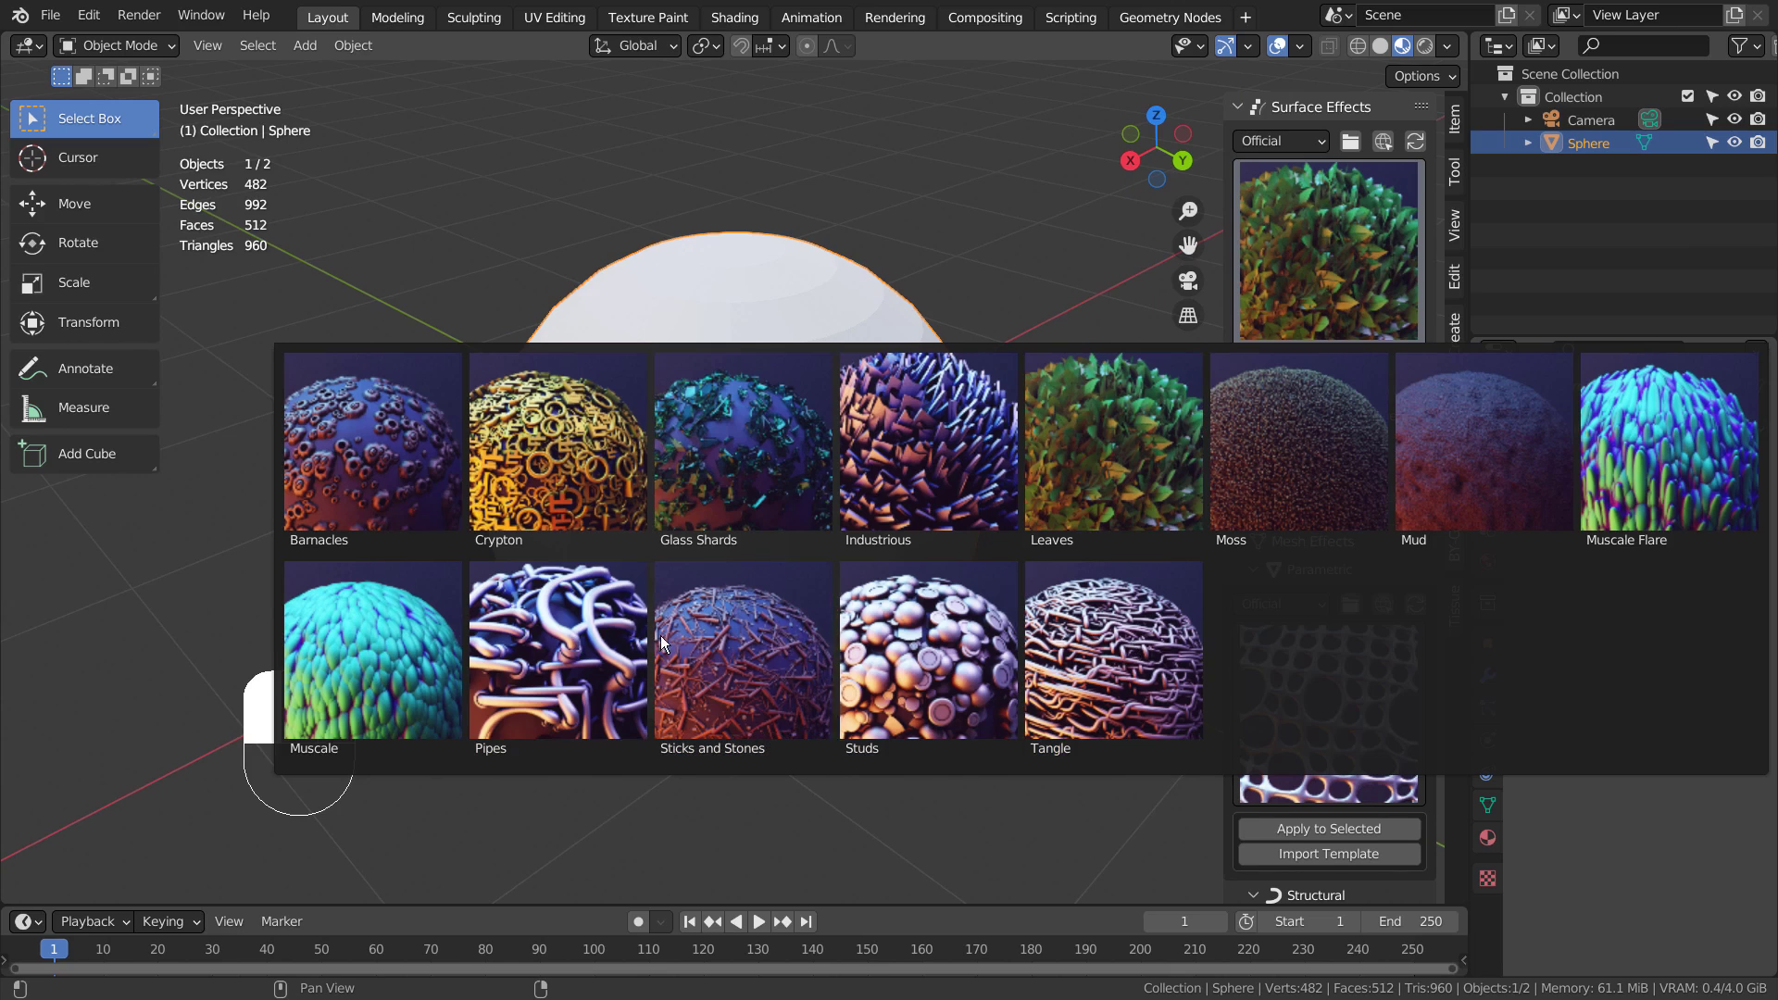
left_click(611, 635)
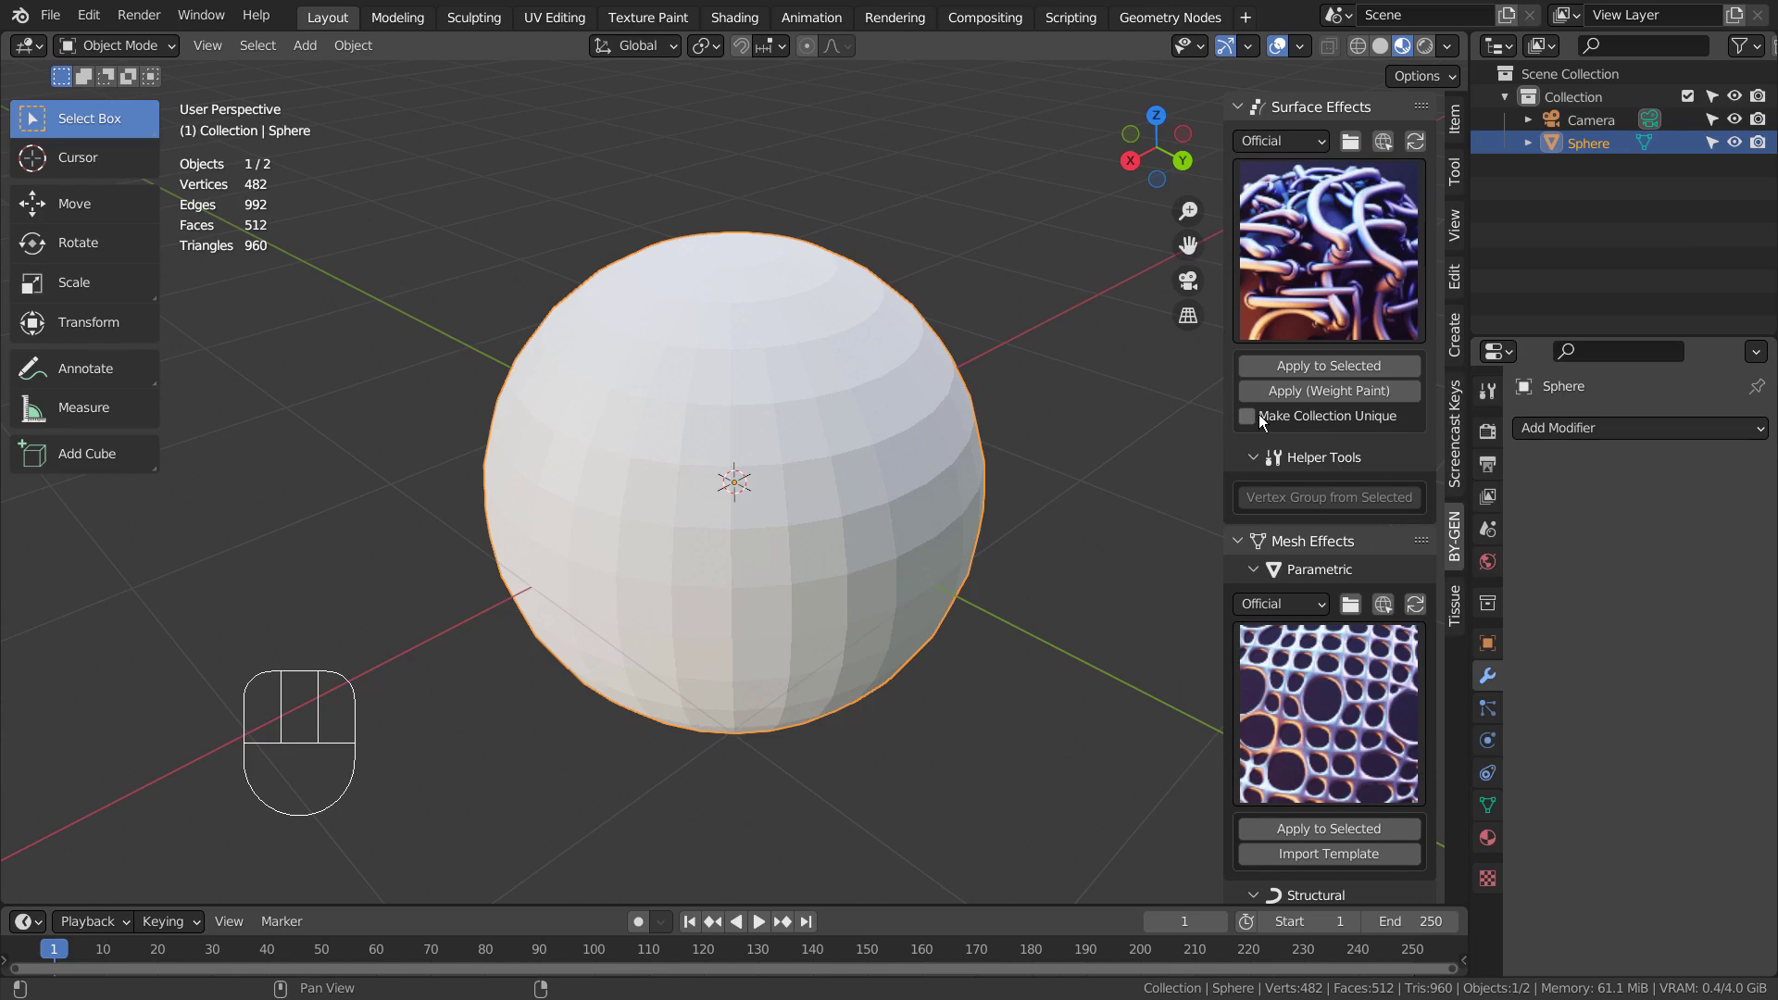
left_click(1328, 366)
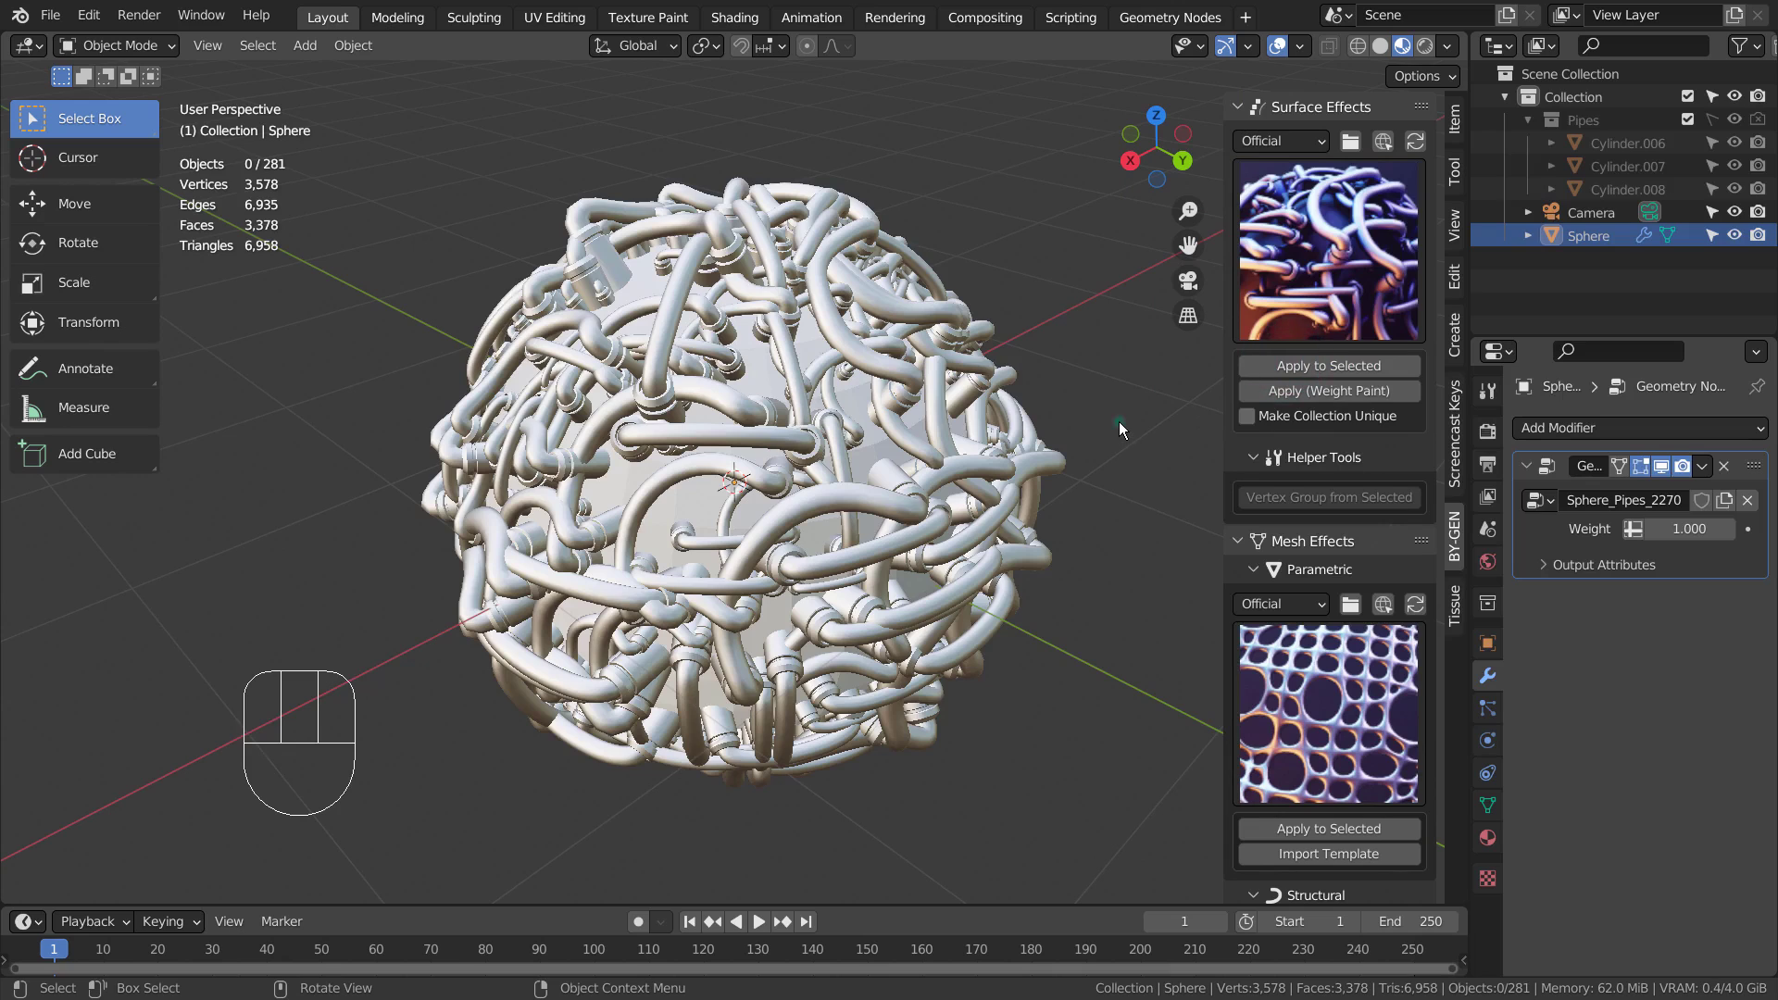
Delete the sphere's mesh in Edit Mode and try applying the pipe modifier, undoing the attempt
left_click(706, 510)
key("Tab")
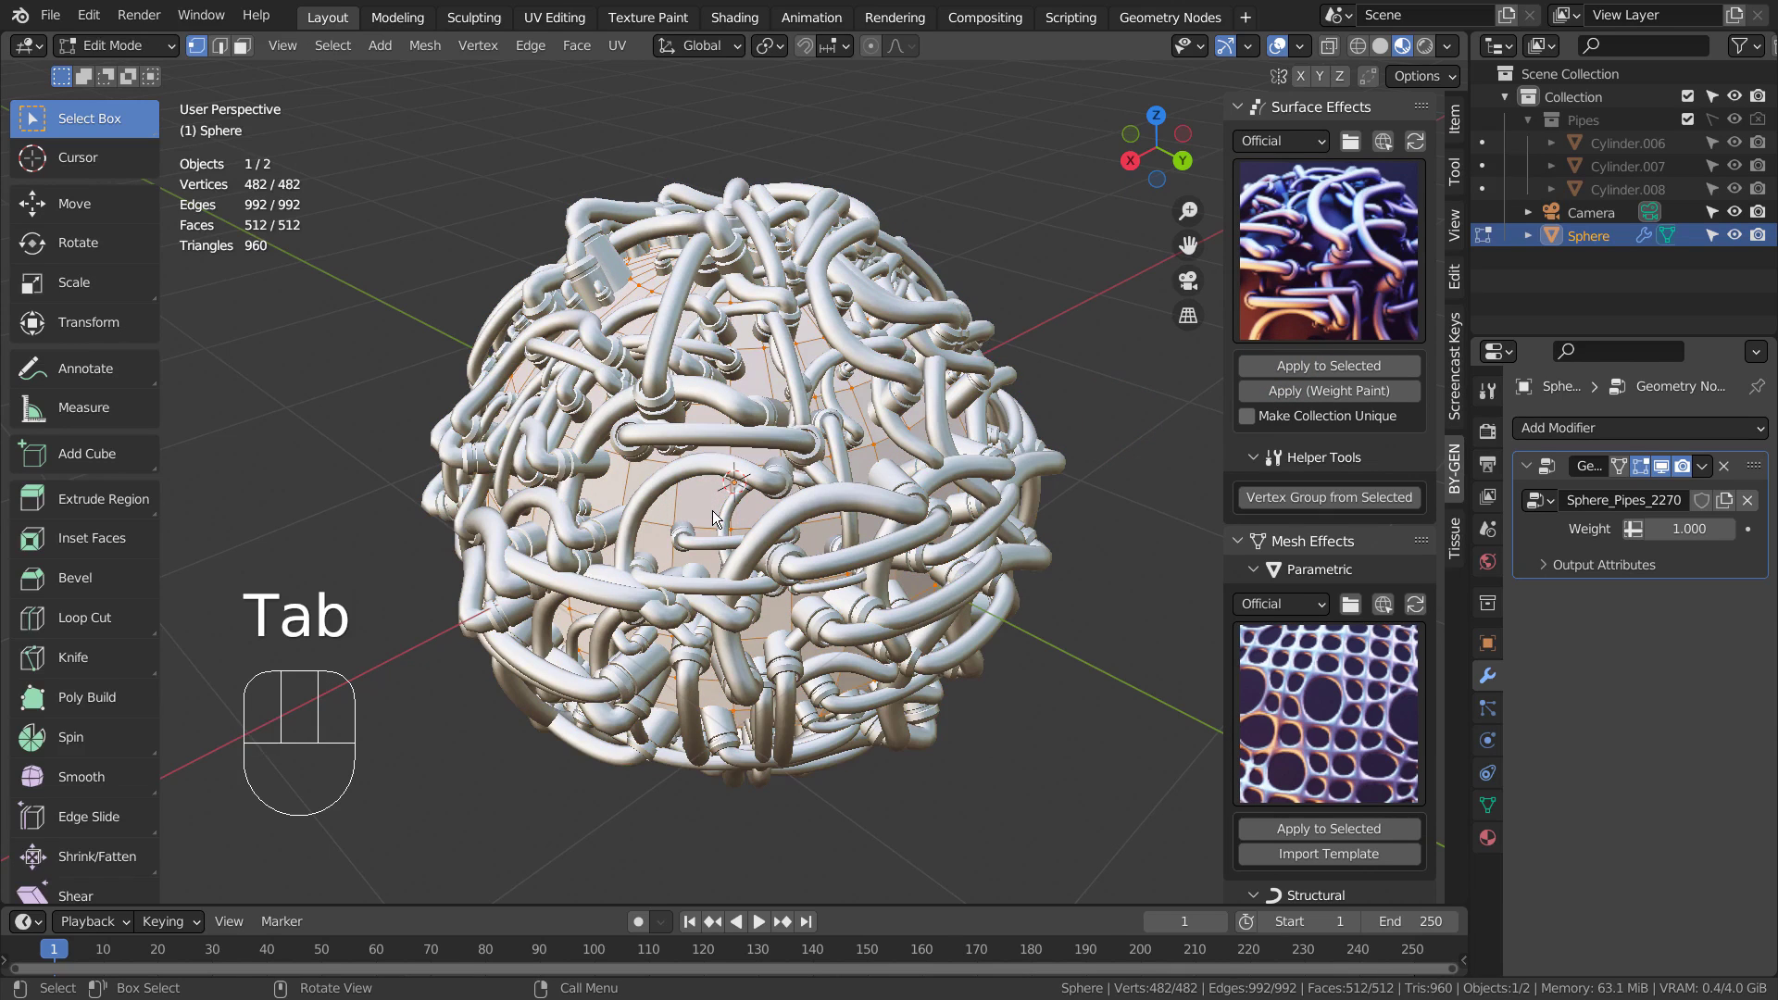
key("x")
left_click(711, 551)
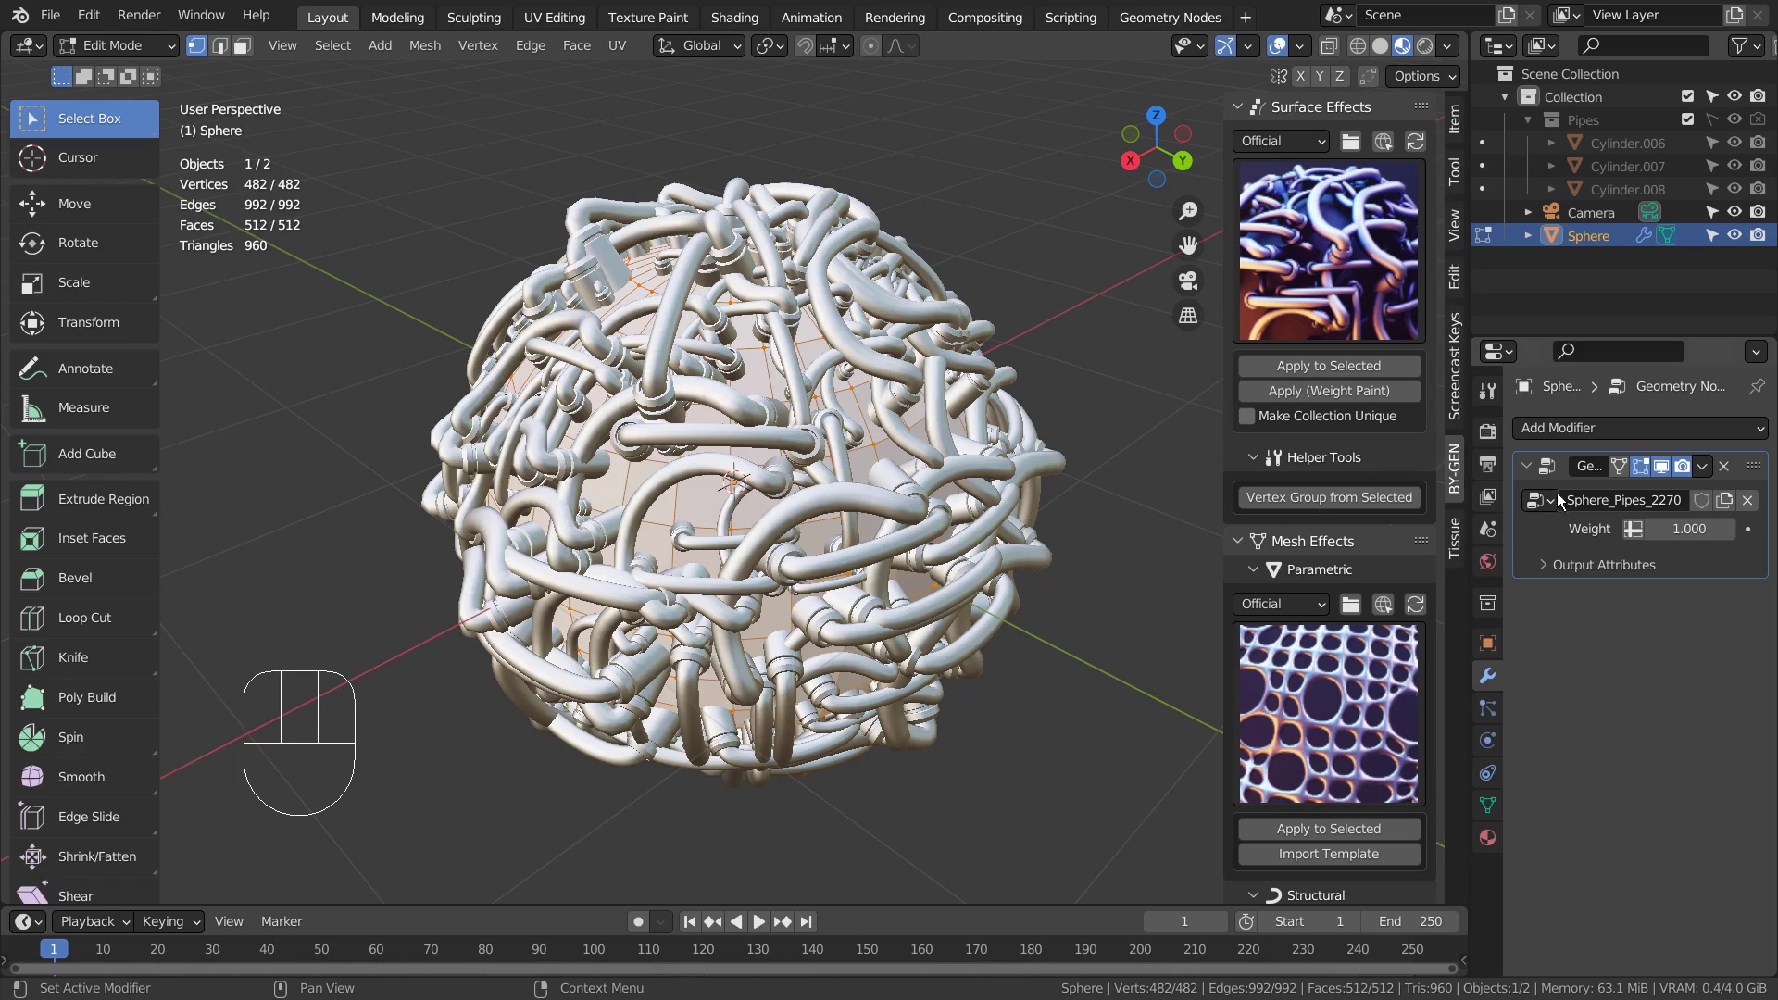
left_click(1532, 504)
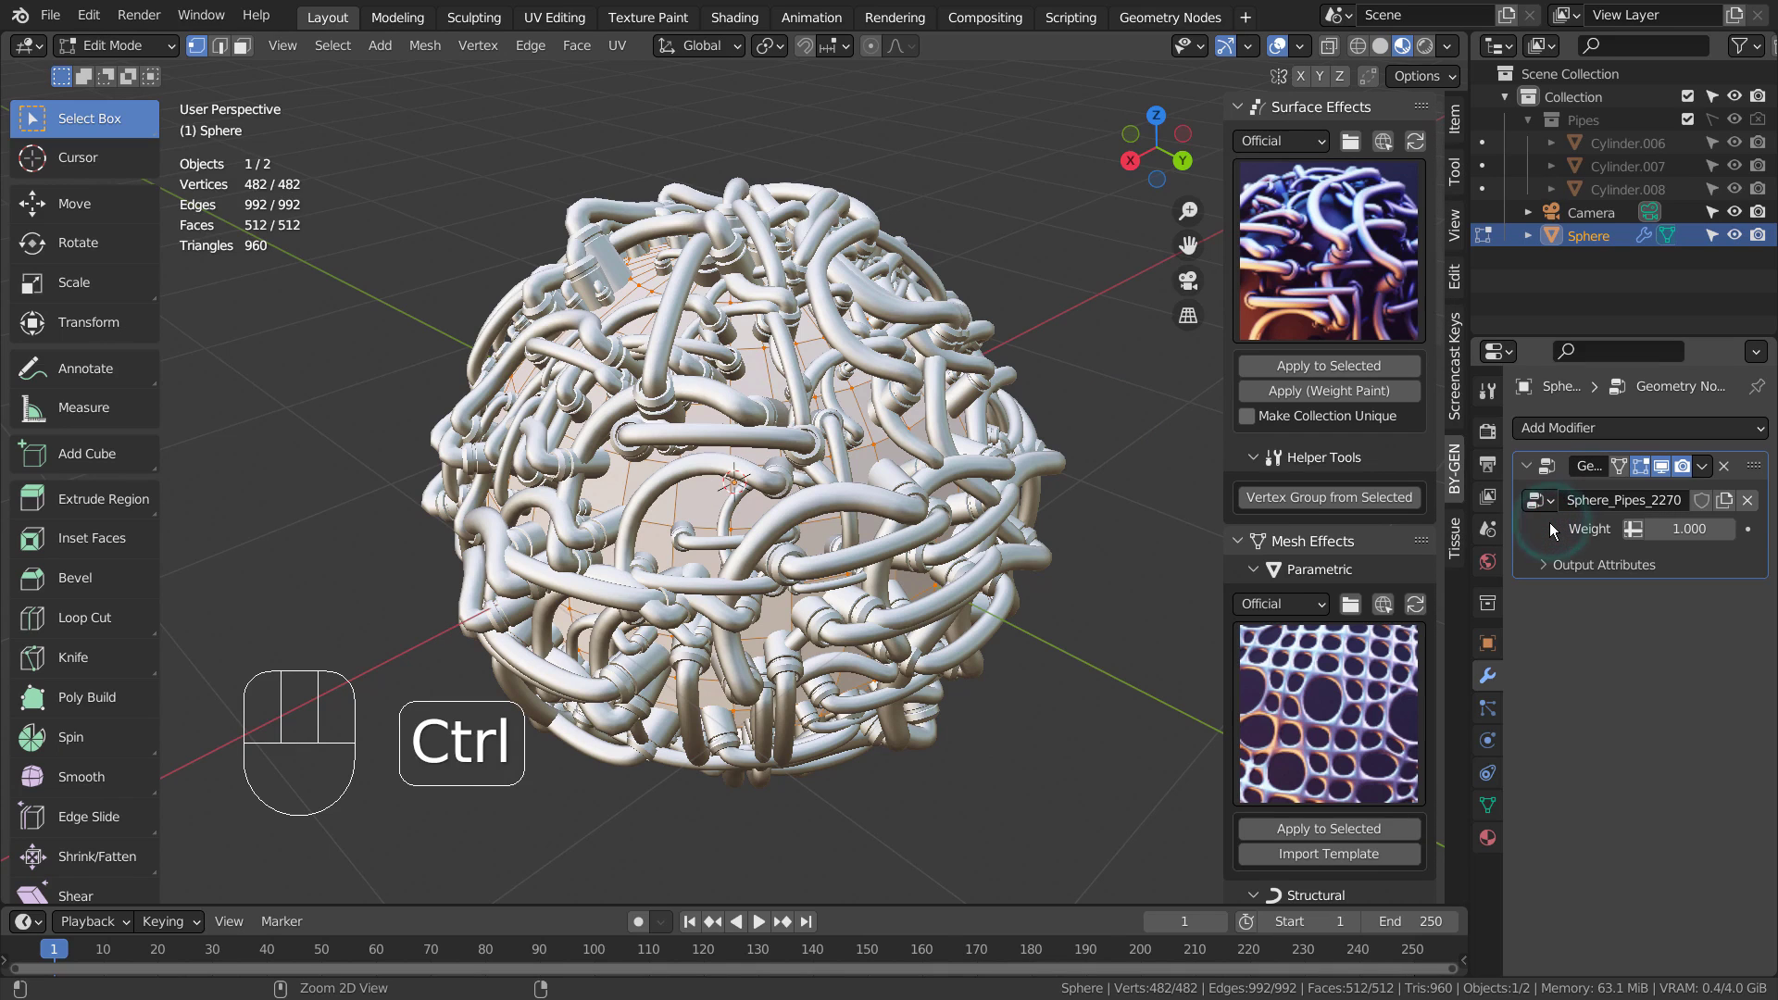
key("ctrl+a")
key("Tab")
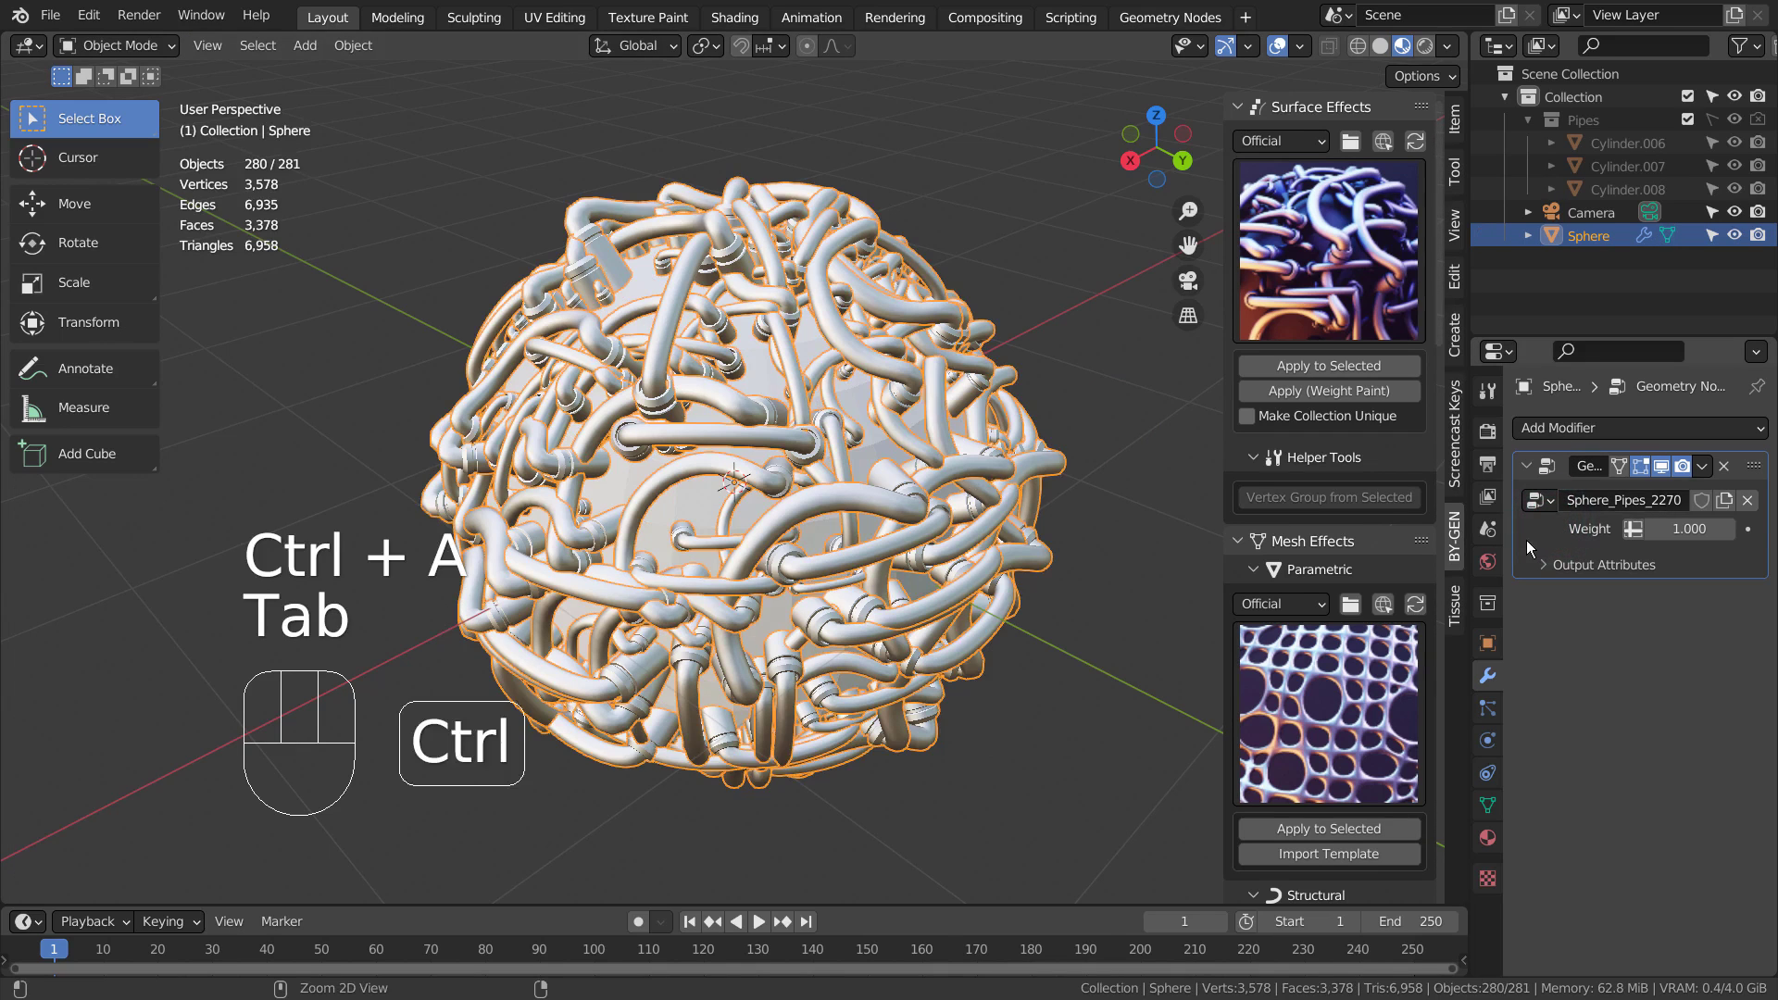
key("ctrl+a")
key("ctrl+z")
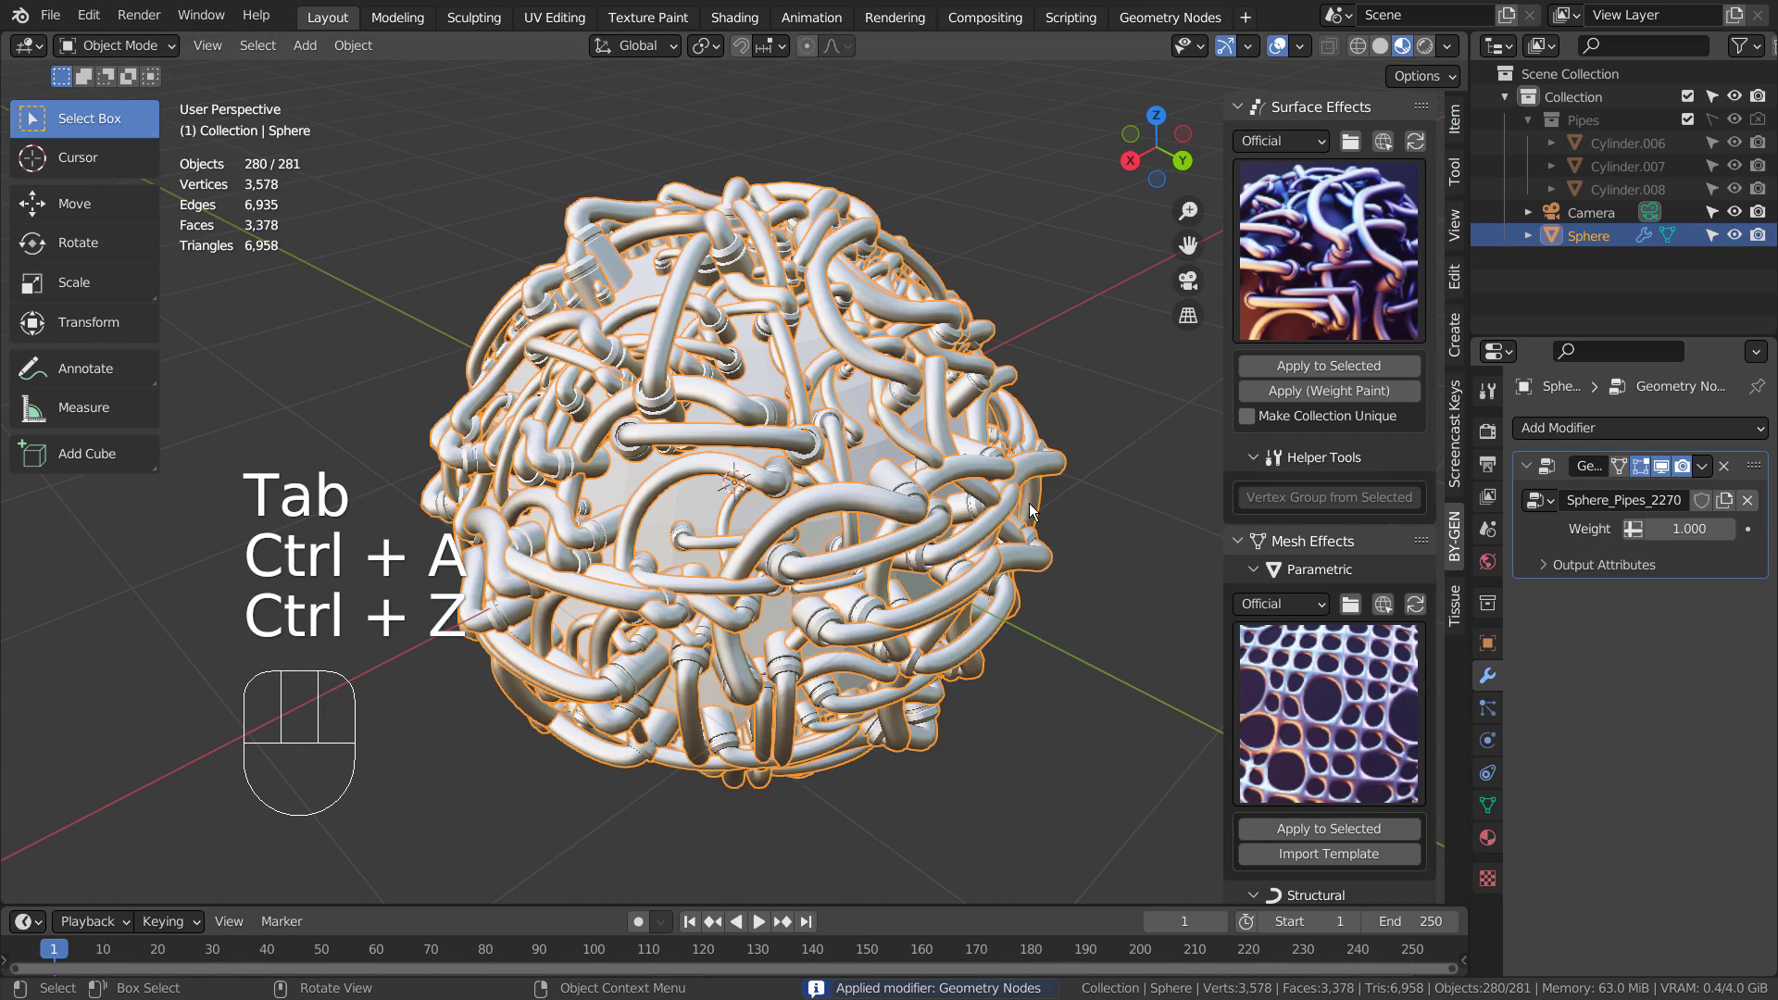
Make the pipe instances real, then delete the original sphere objects
key("ctrl+a")
left_click(1063, 659)
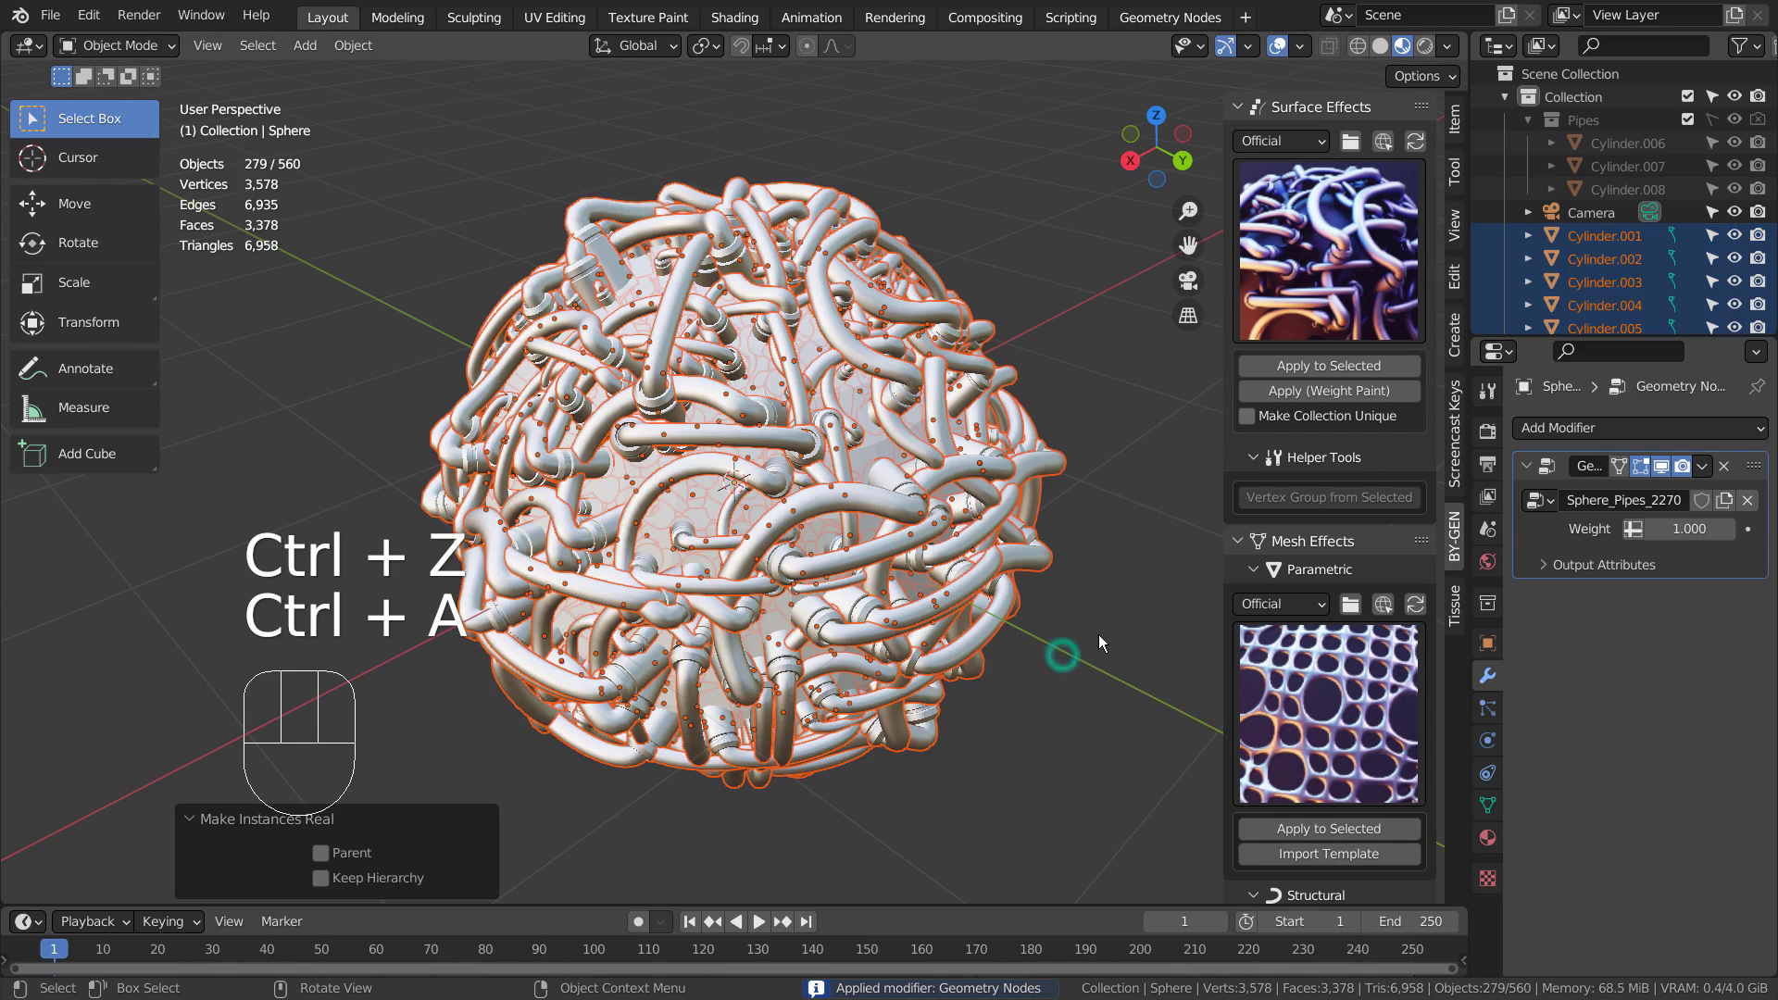
left_click(710, 497)
key("x")
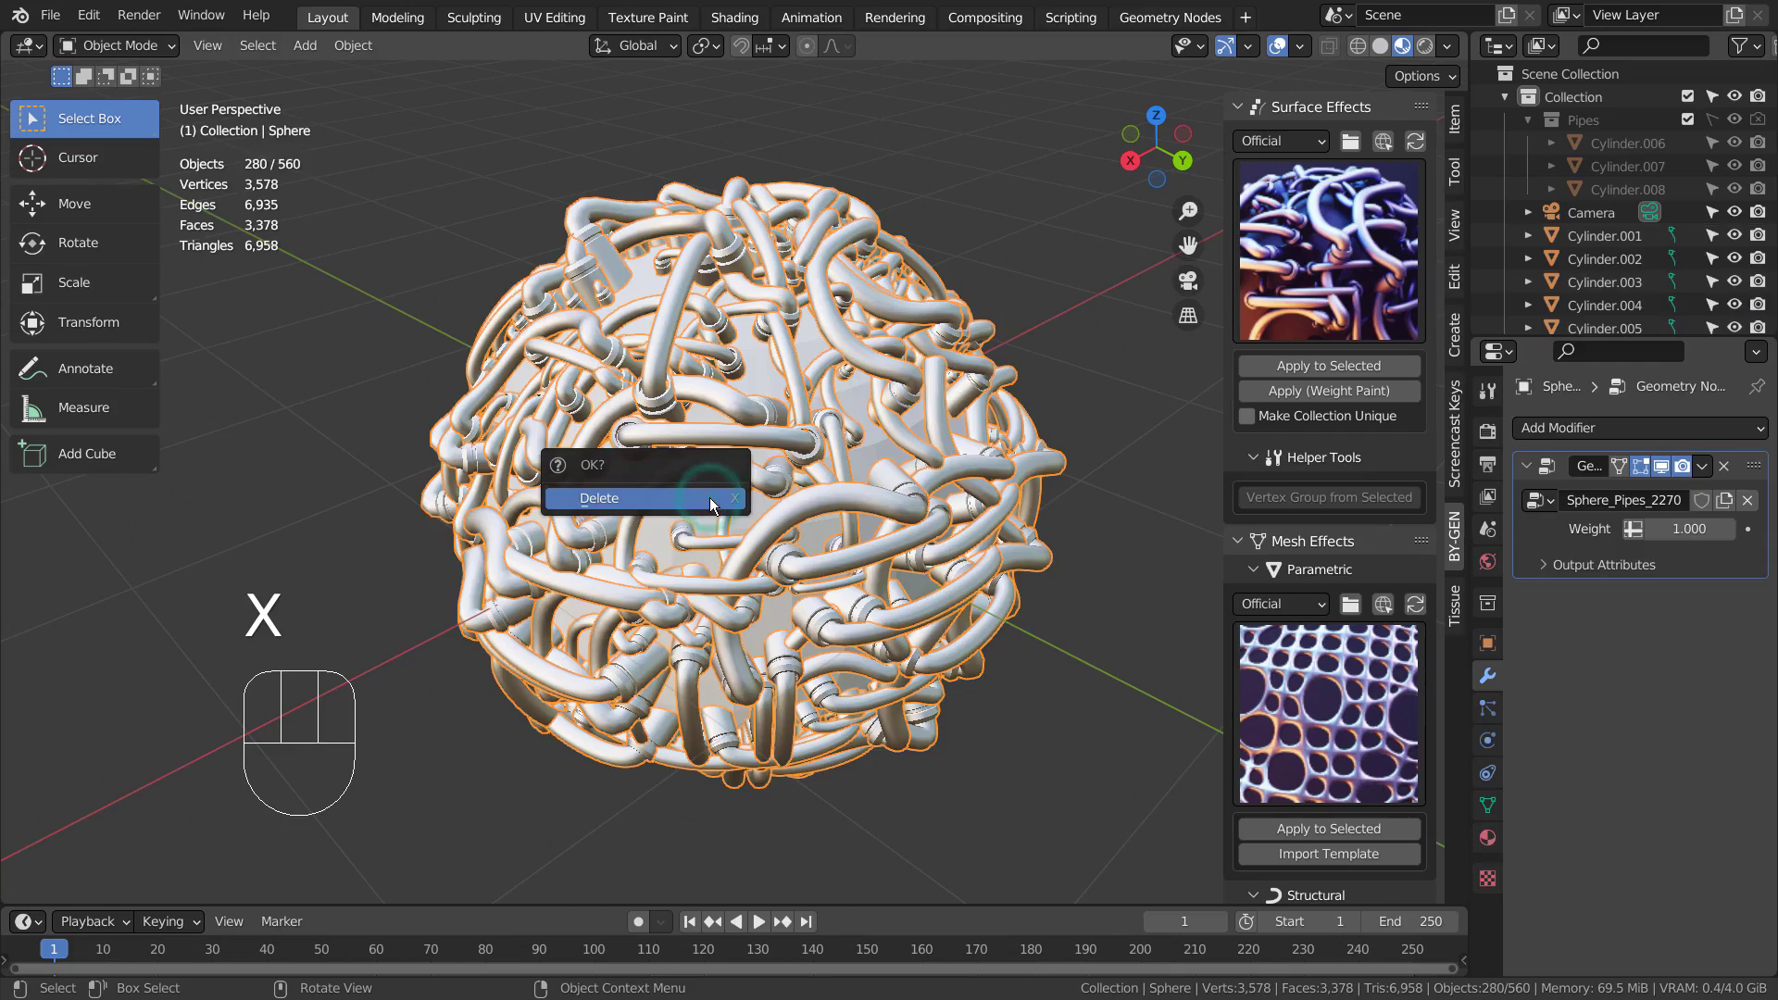
left_click(709, 497)
mouse_move(816, 515)
middle_mouse_down("alt")
mouse_move(1100, 525)
mouse_move(1075, 557)
mouse_move(914, 546)
mouse_move(818, 510)
middle_mouse_up("alt")
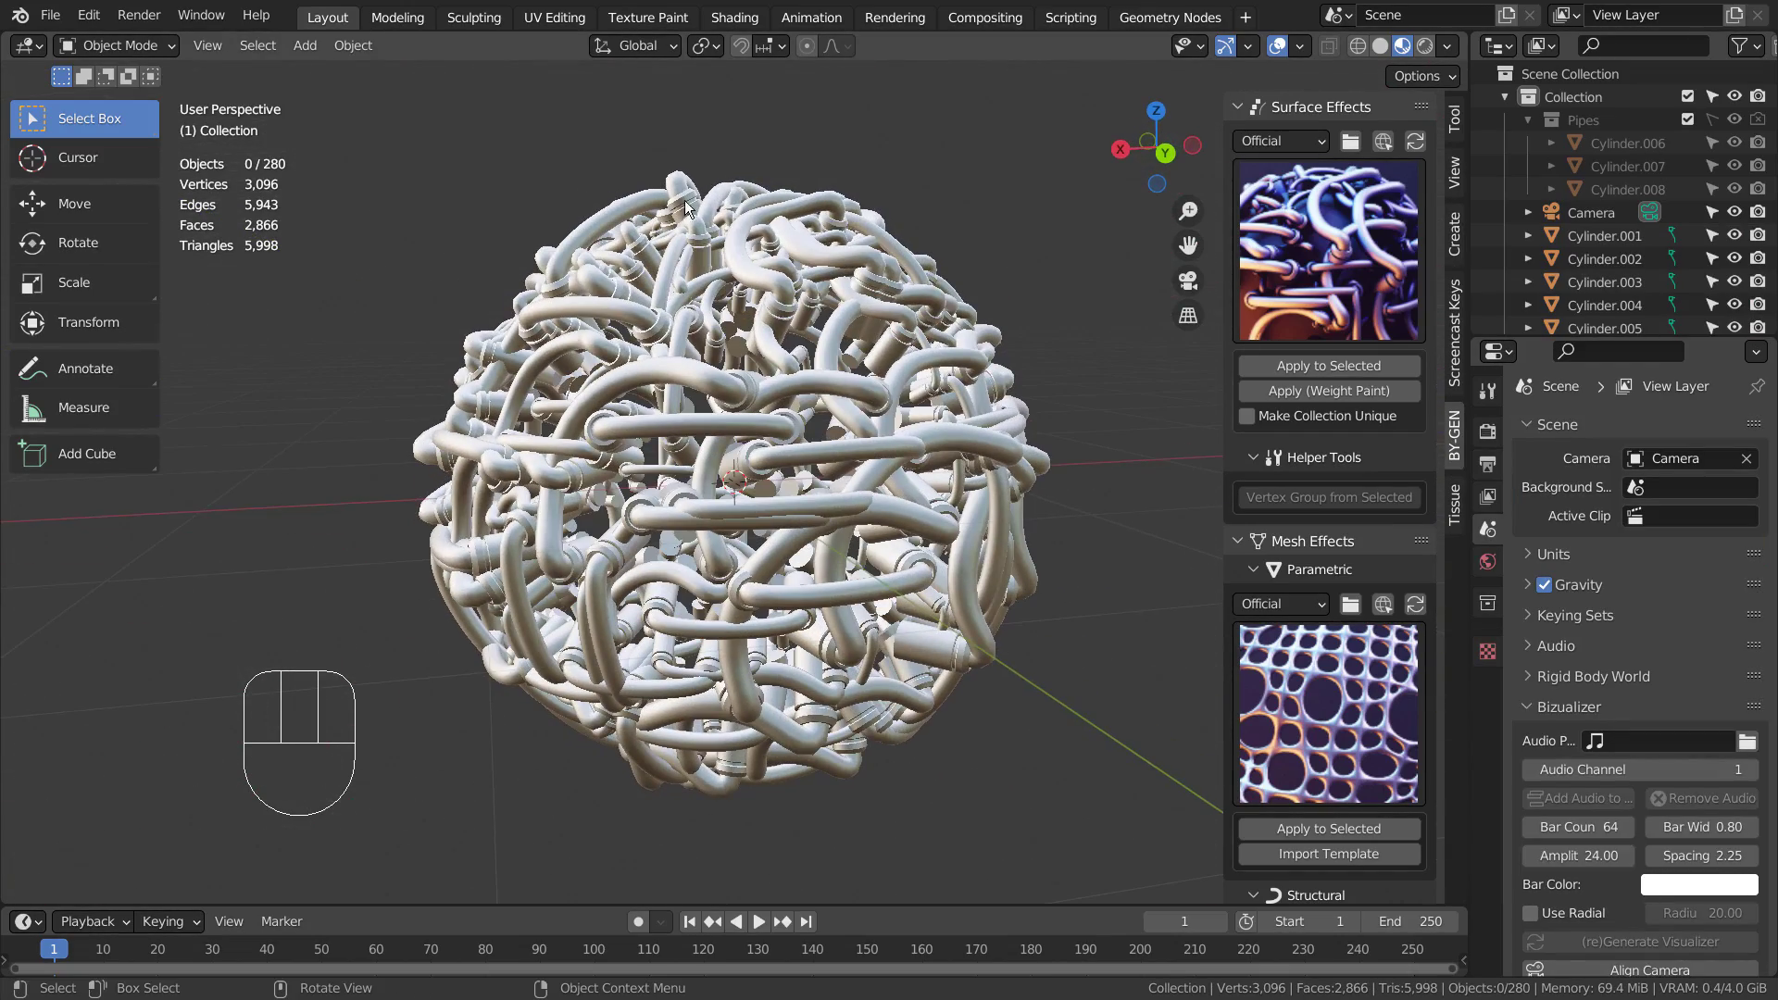
Inspect the pipes' shared Pipe material: Principled BSDF with Metallic 1.000 and Roughness 0.495
left_click(914, 418)
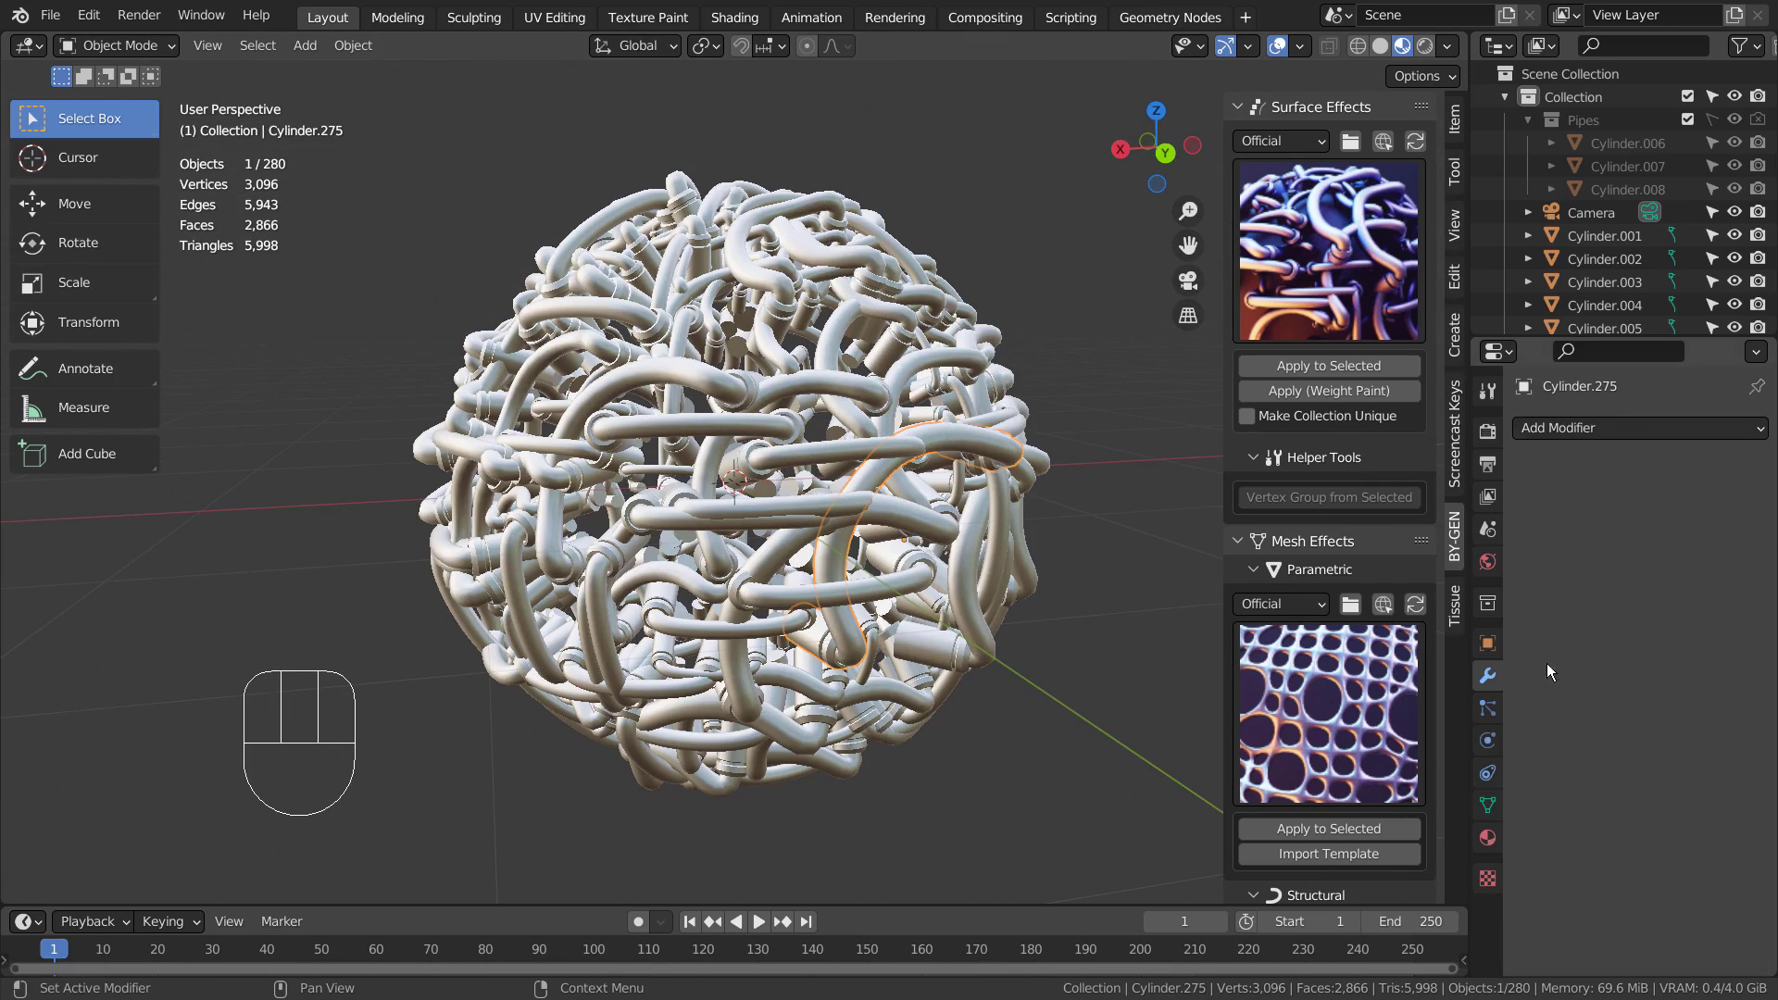
left_click(1486, 837)
scroll(1658, 611, "down", 1)
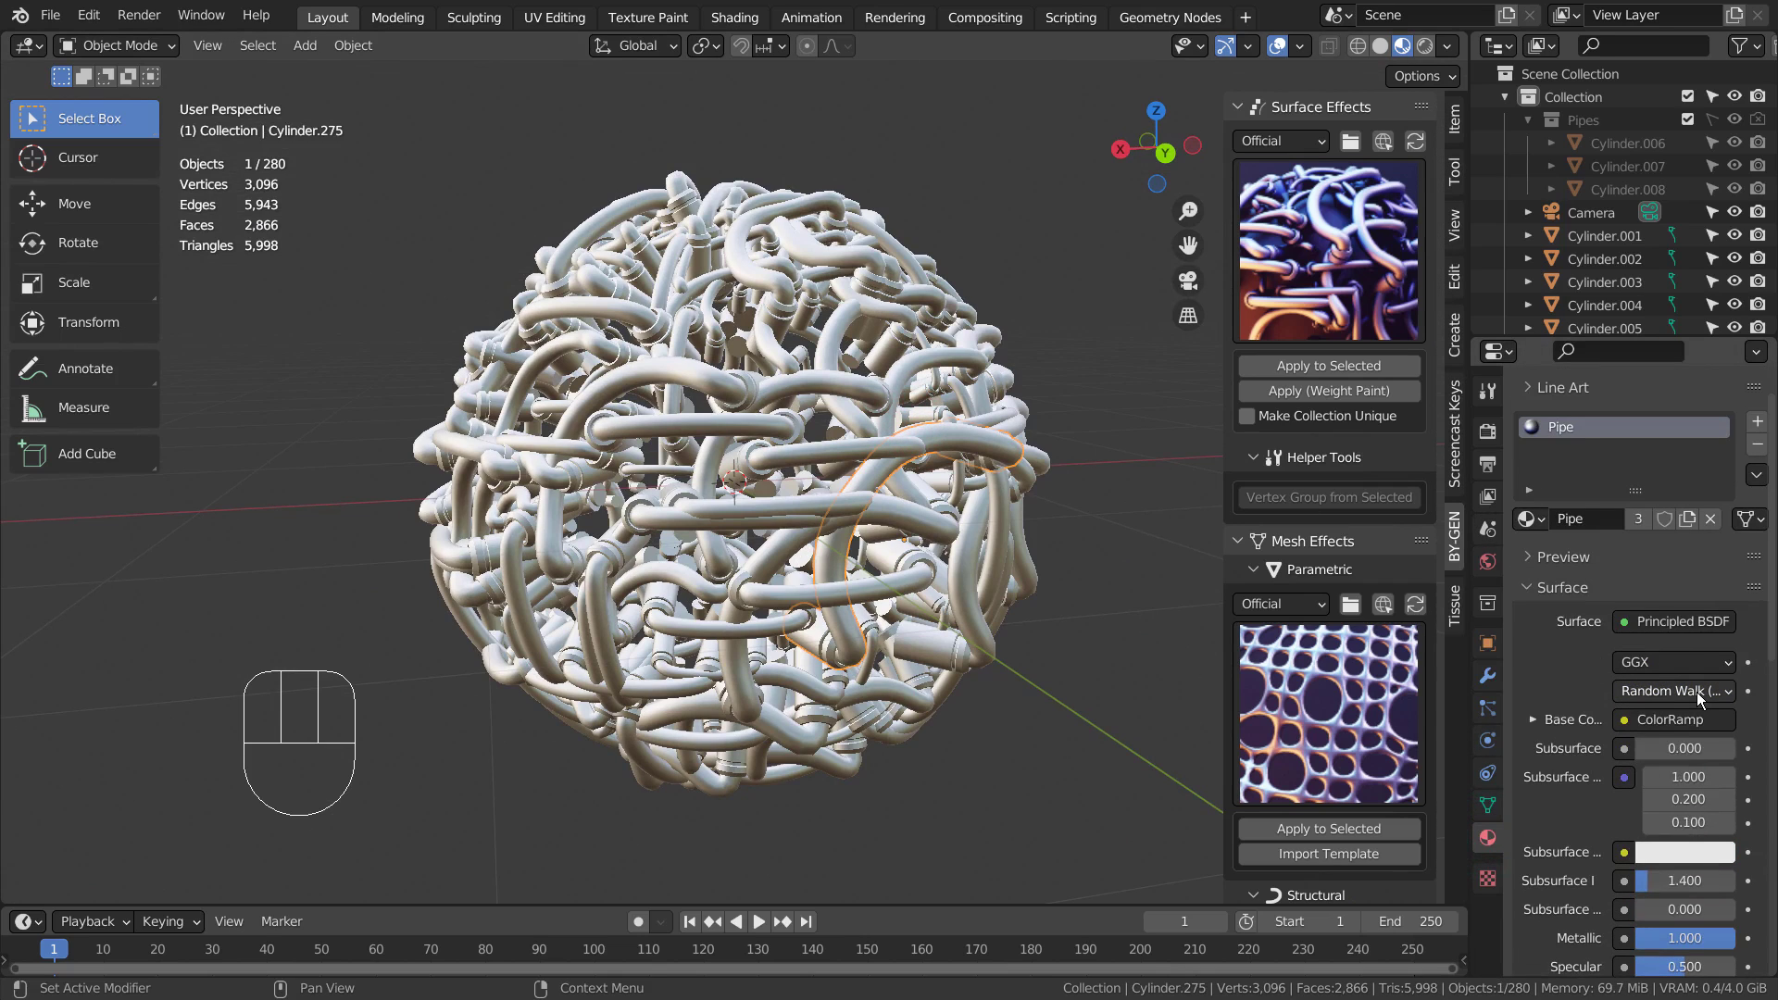
scroll(1696, 691, "down", 5)
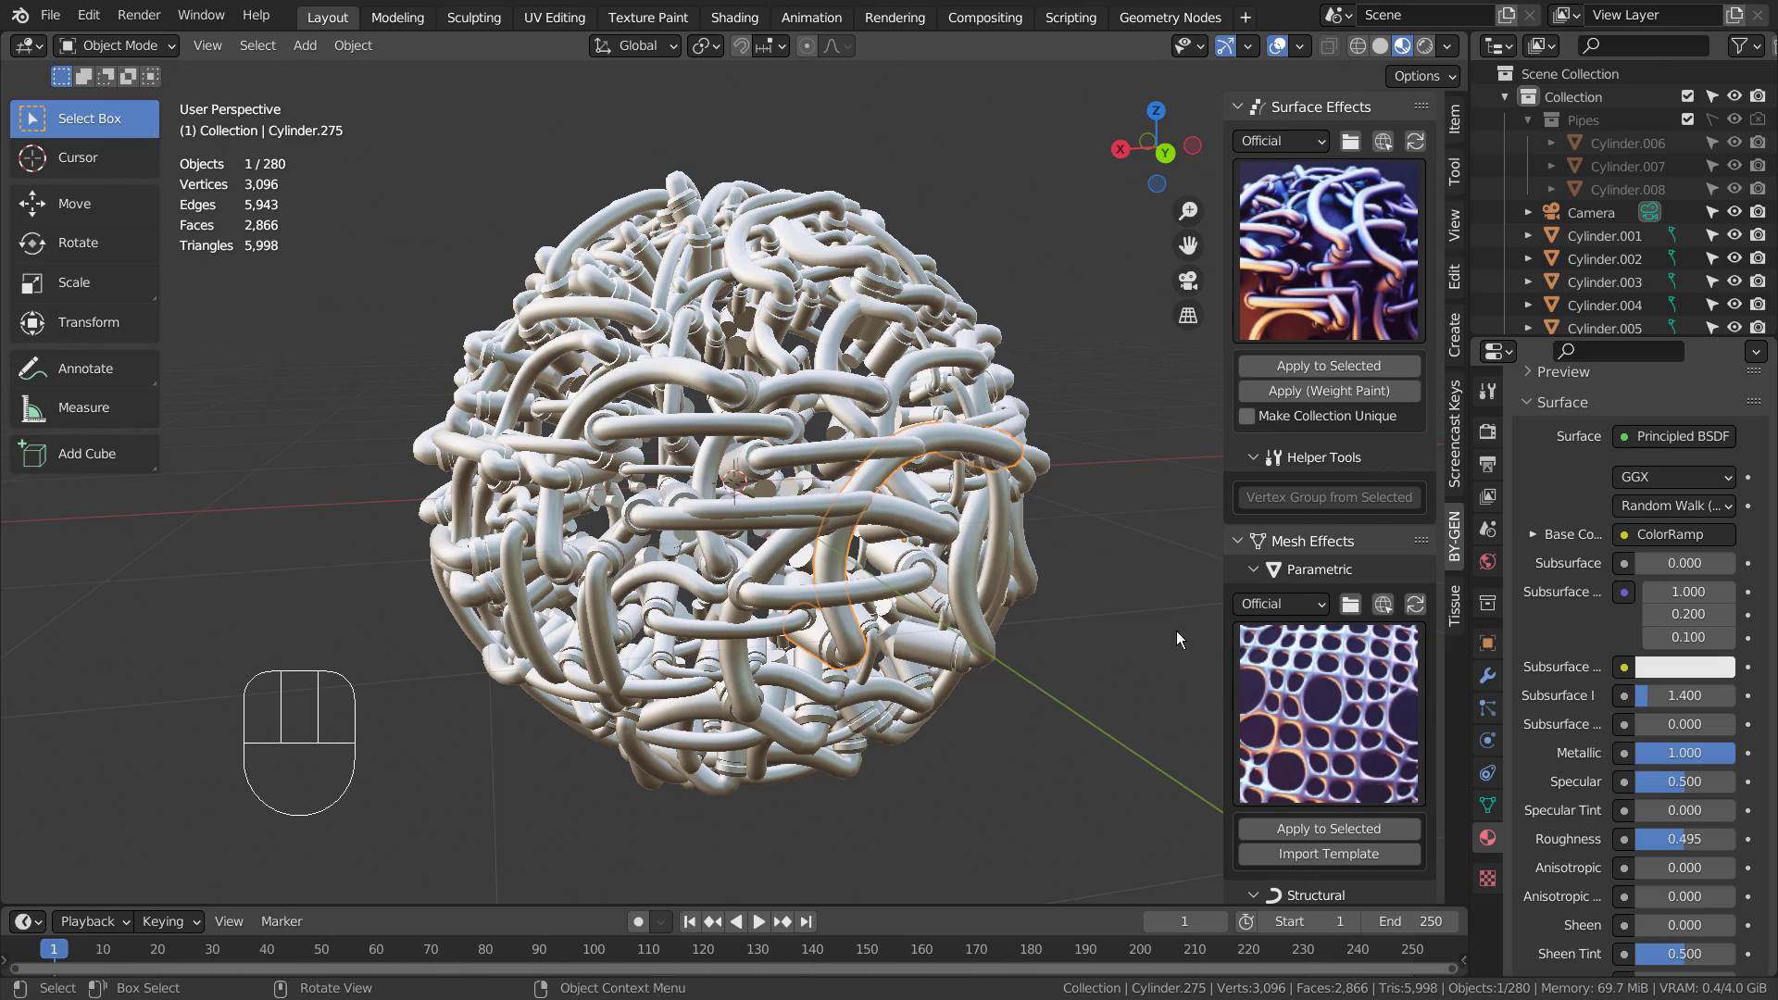
left_click(701, 378)
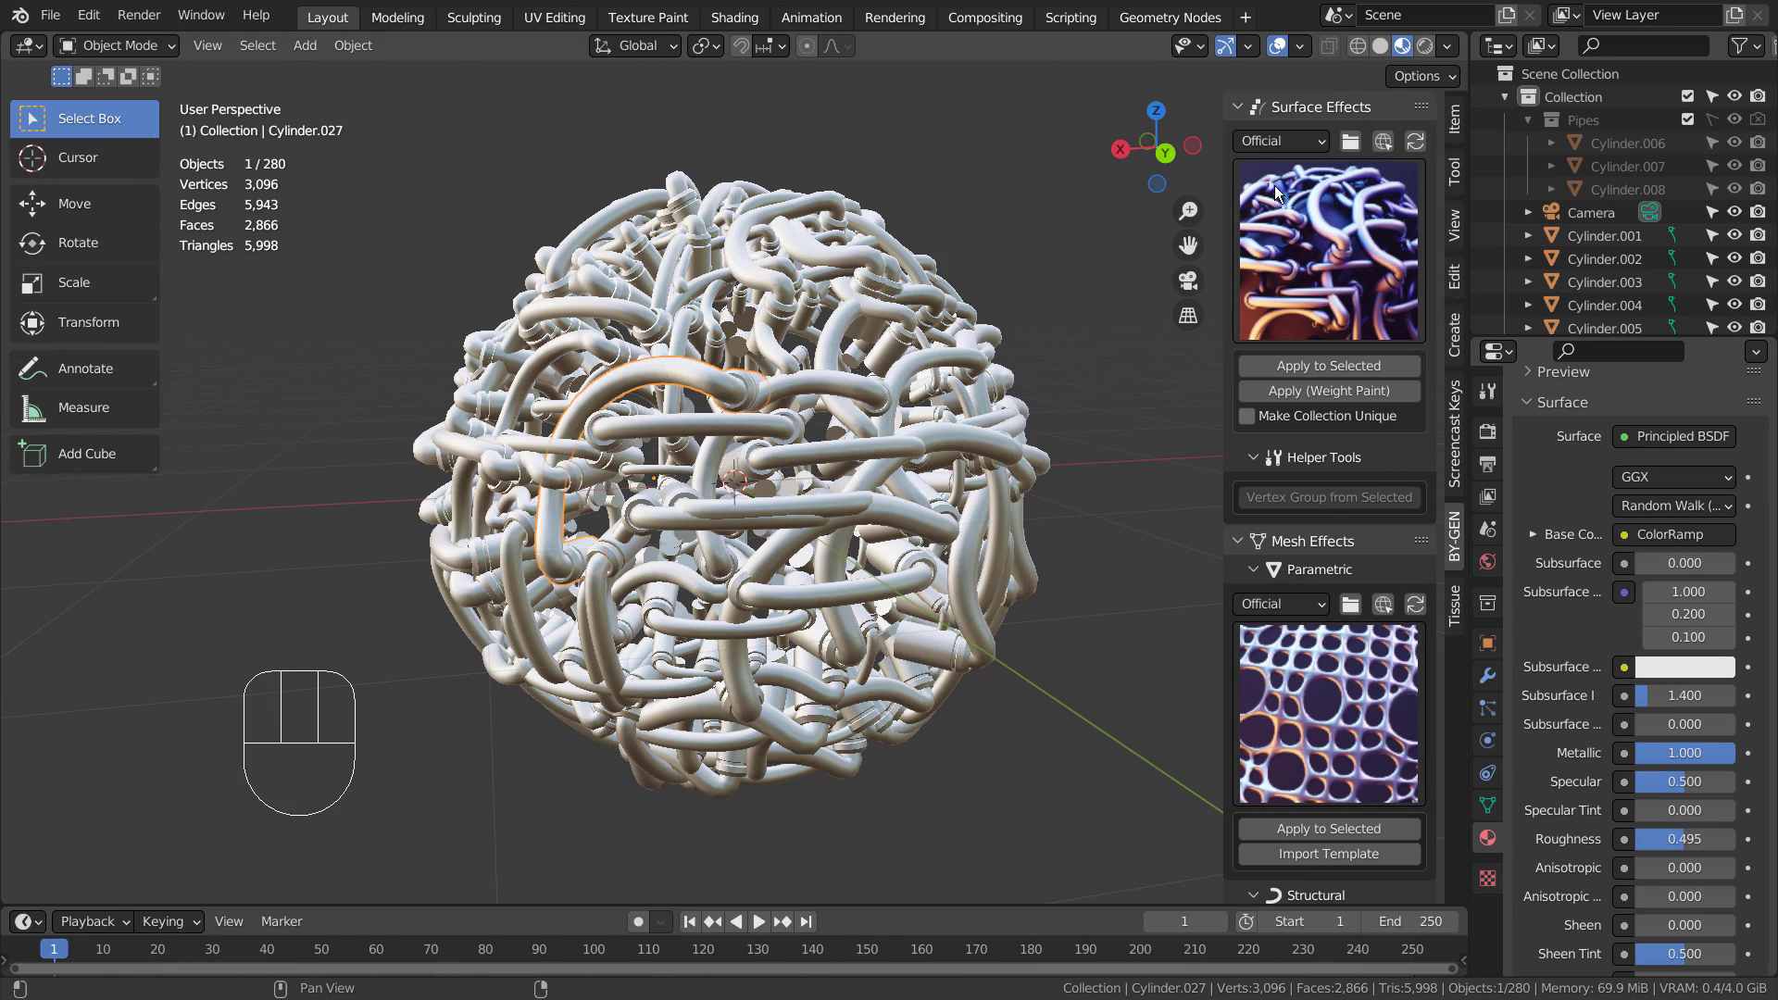
Switch the viewport to Rendered shading and deselect everything around the pipe sphere
left_click(1426, 53)
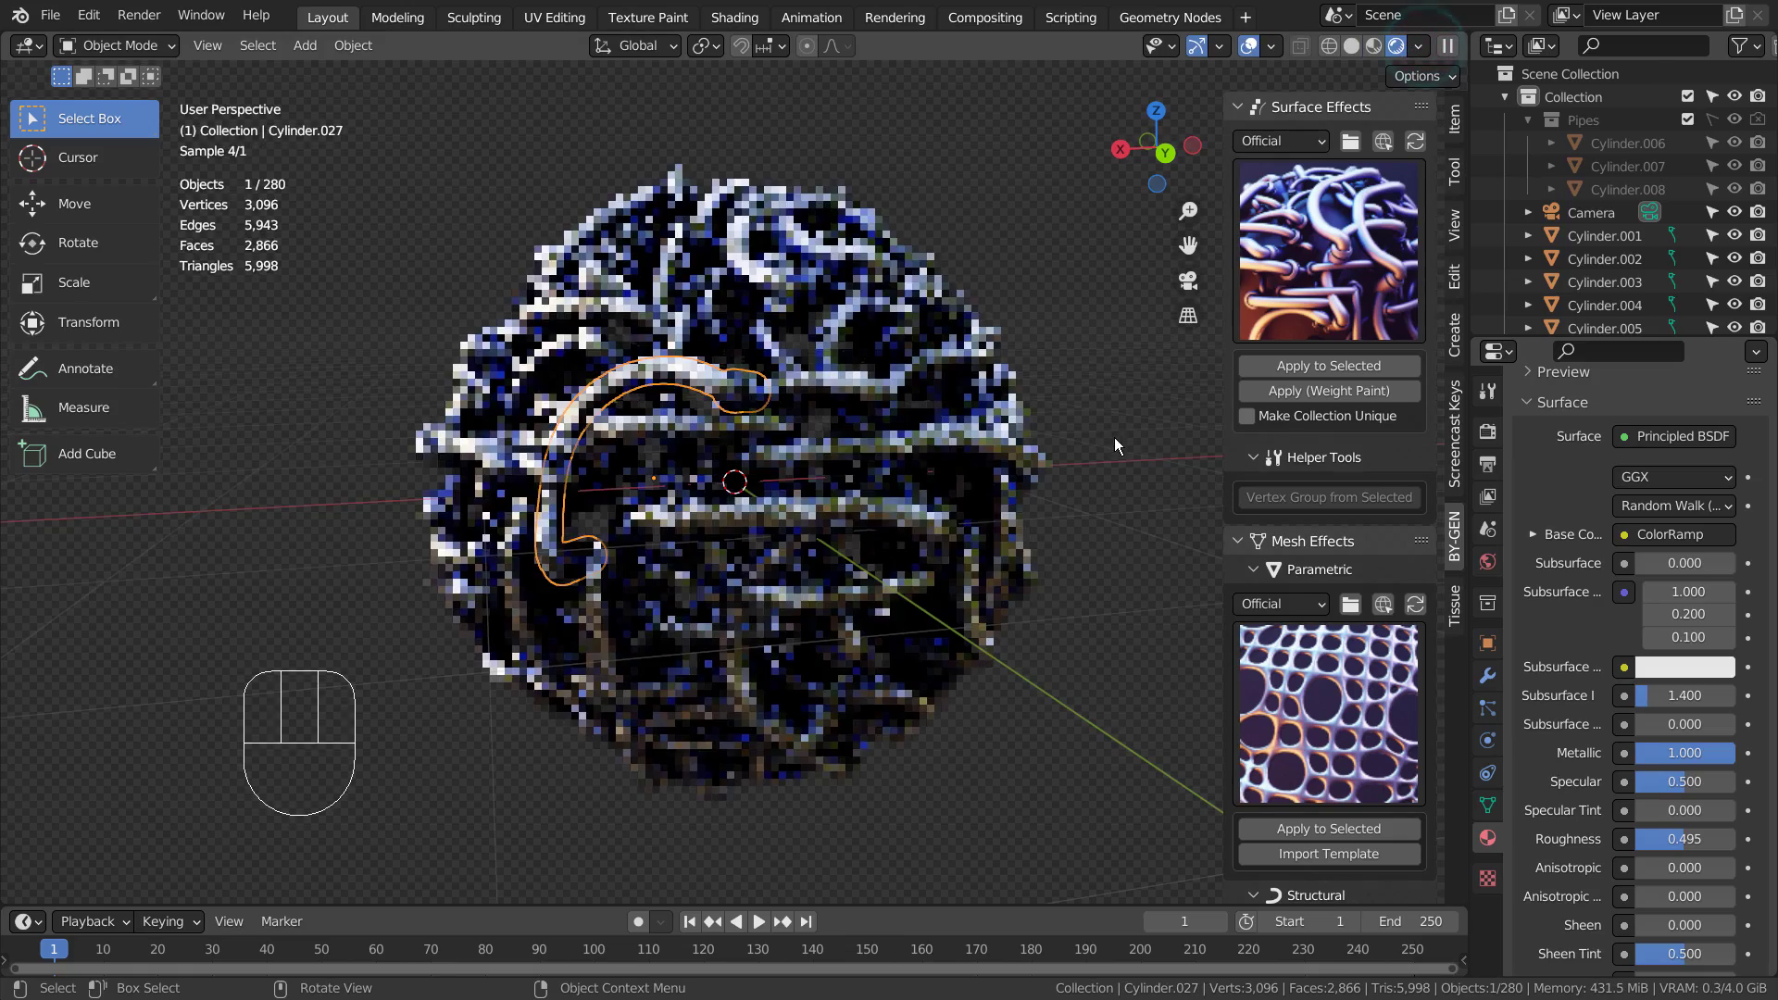
left_click(1115, 437)
middle_click_drag(1019, 544, 1078, 661, "alt")
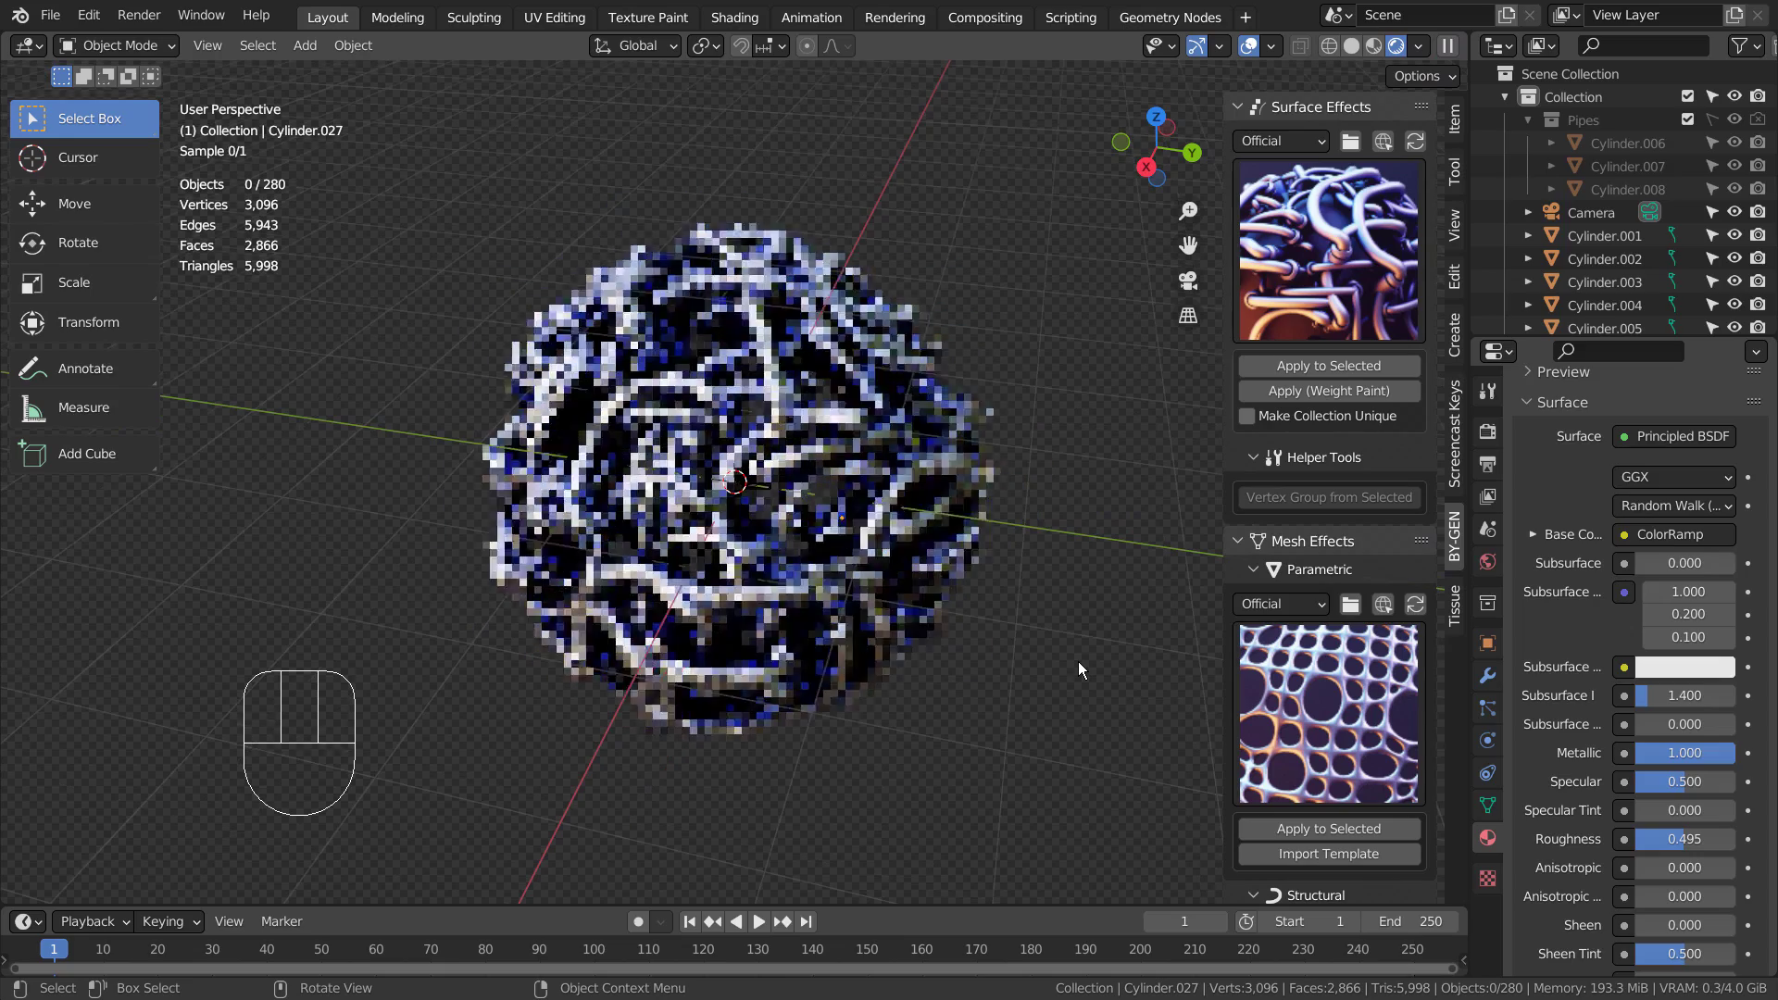
scroll(1069, 643, "down", 3)
Add a mesh plane and scale it up about nine times (9.071)
key("shift+a")
mouse_move(1019, 339)
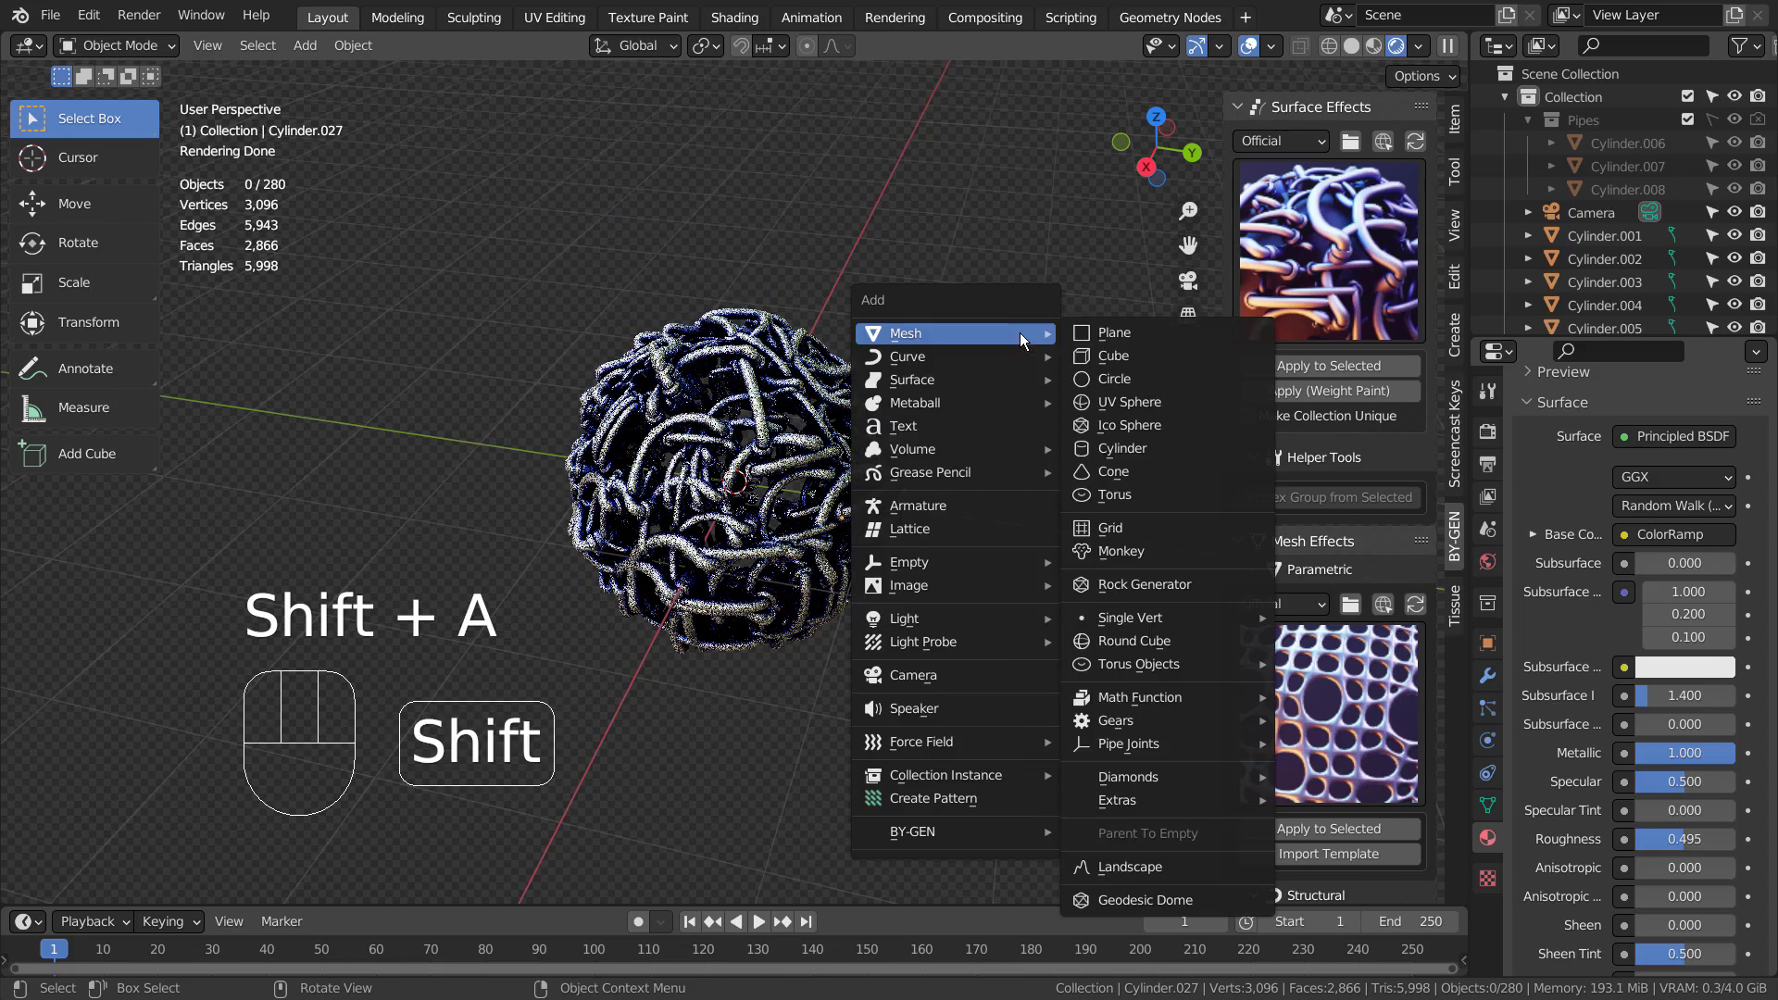
left_click(1106, 339)
key("s")
left_click(1285, 324)
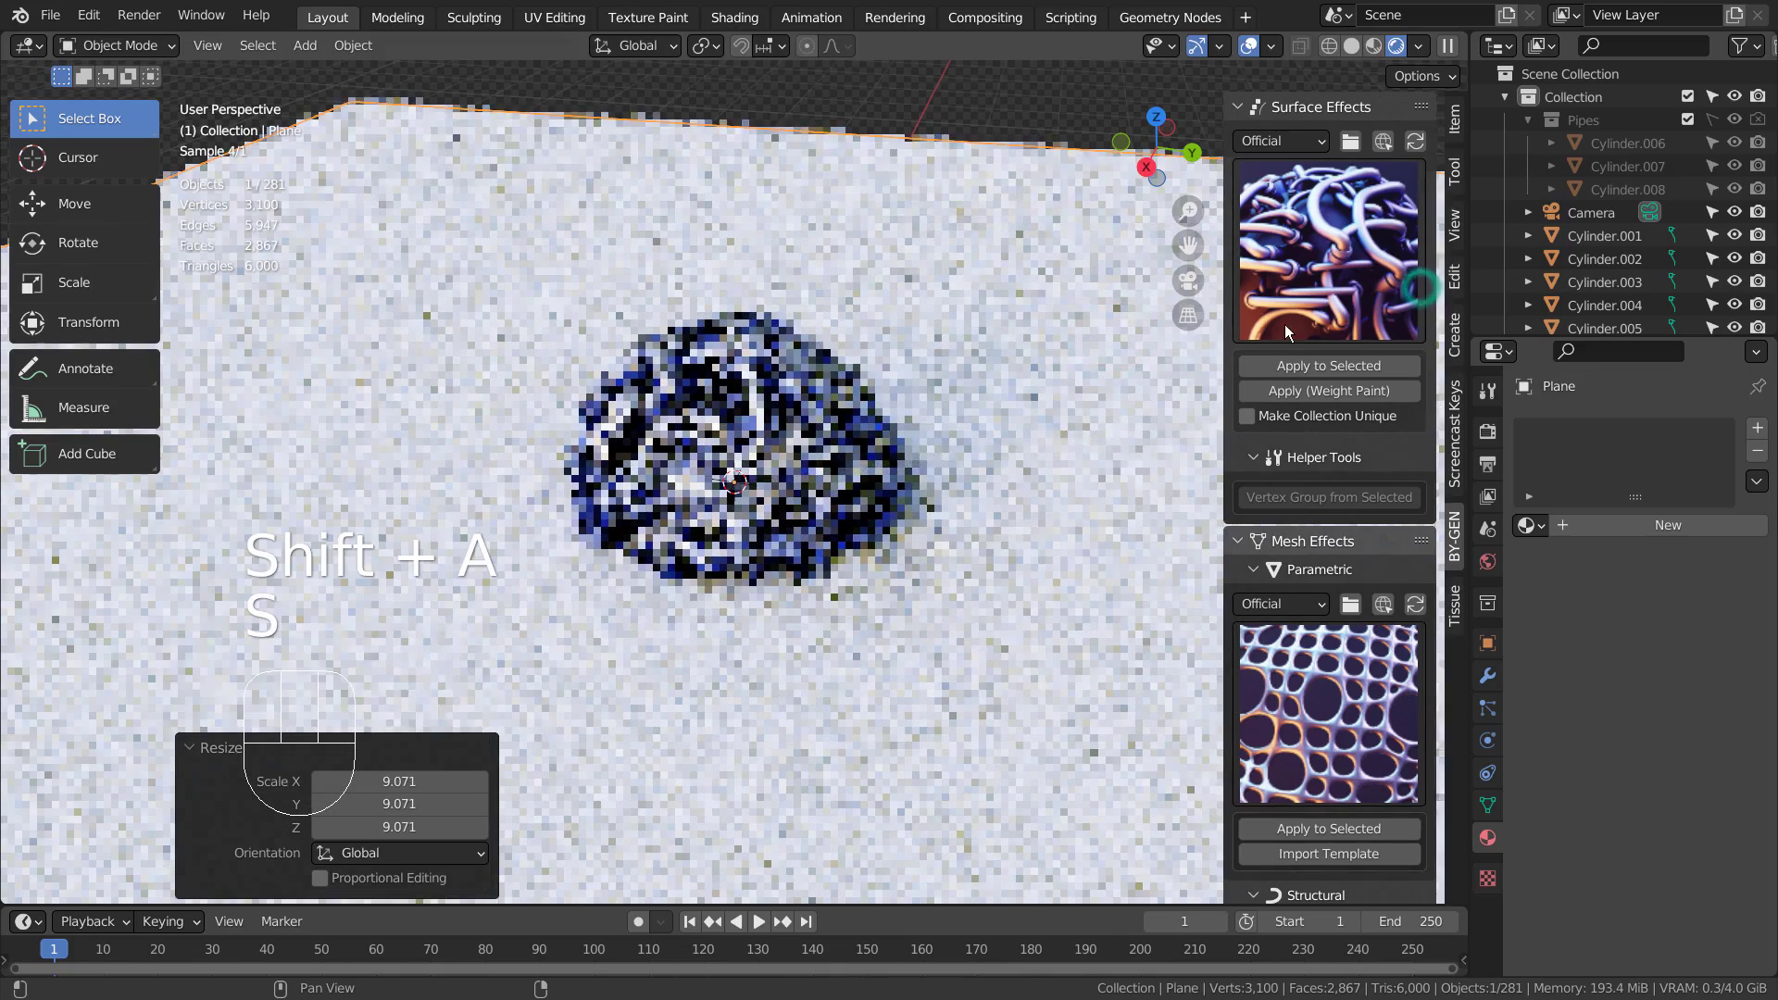
Lower the plane to Z -0.23627 m beneath the sphere and align the camera to the view
key("g")
key("z")
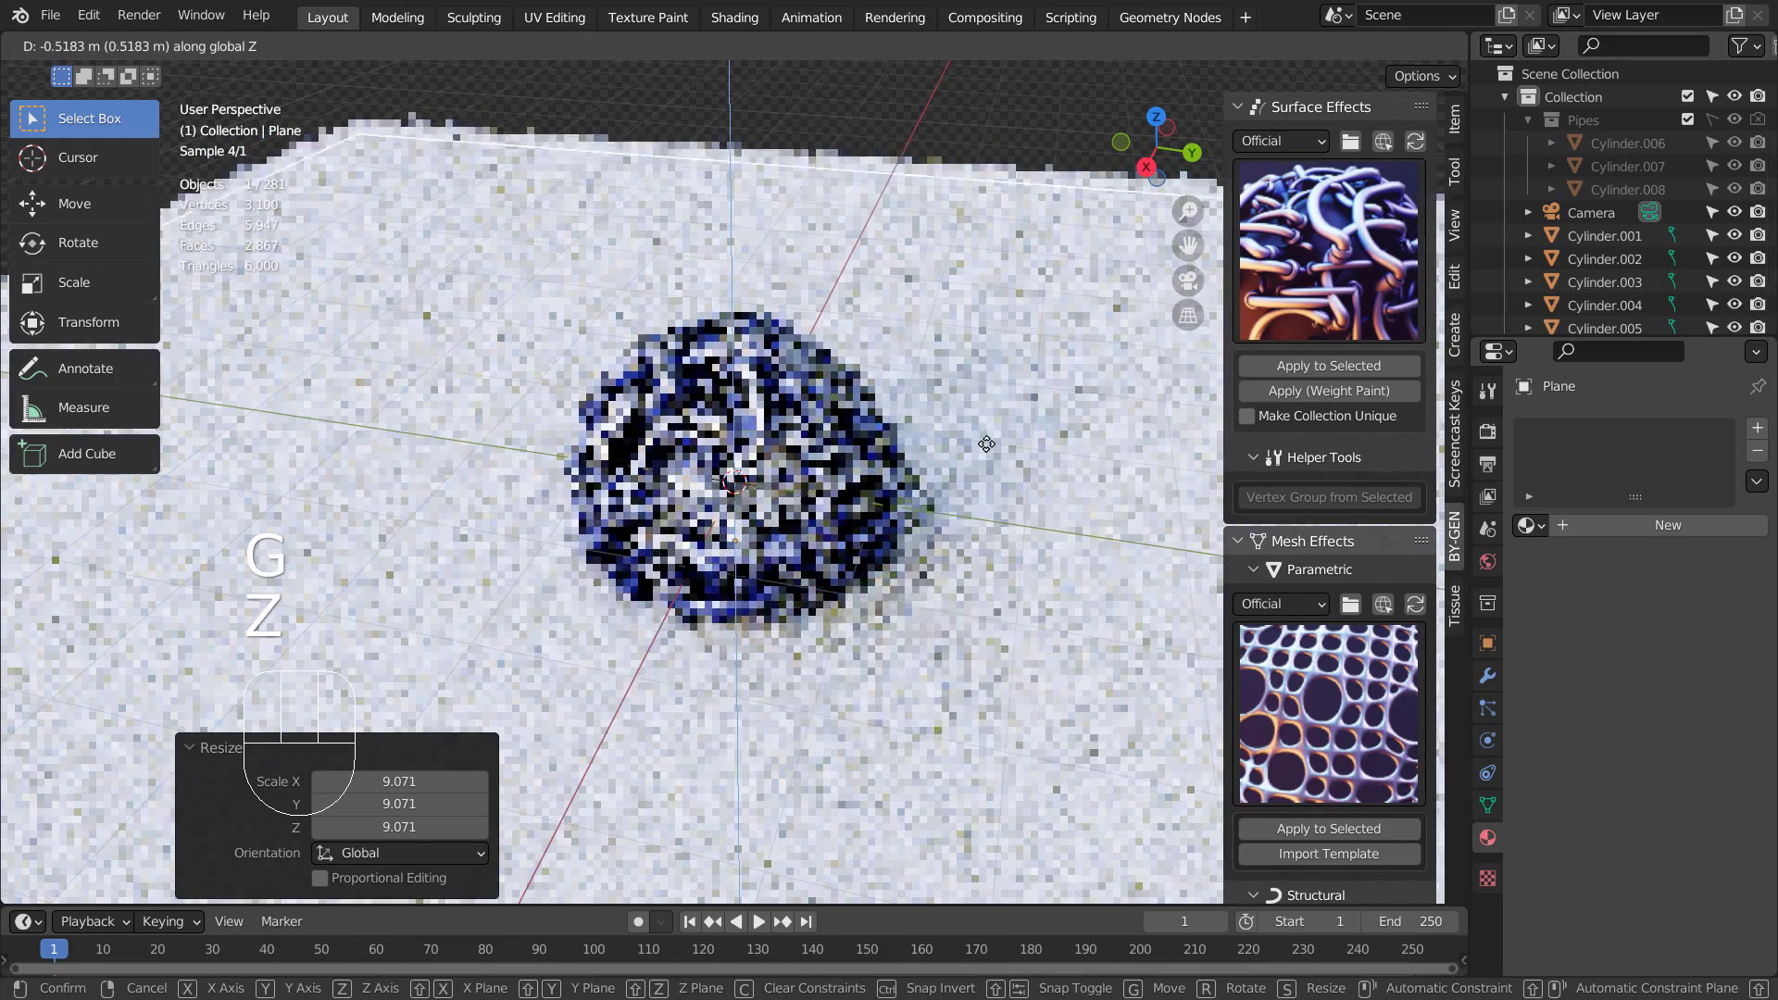
left_click(986, 457)
key("KP_1")
key("g")
key("z")
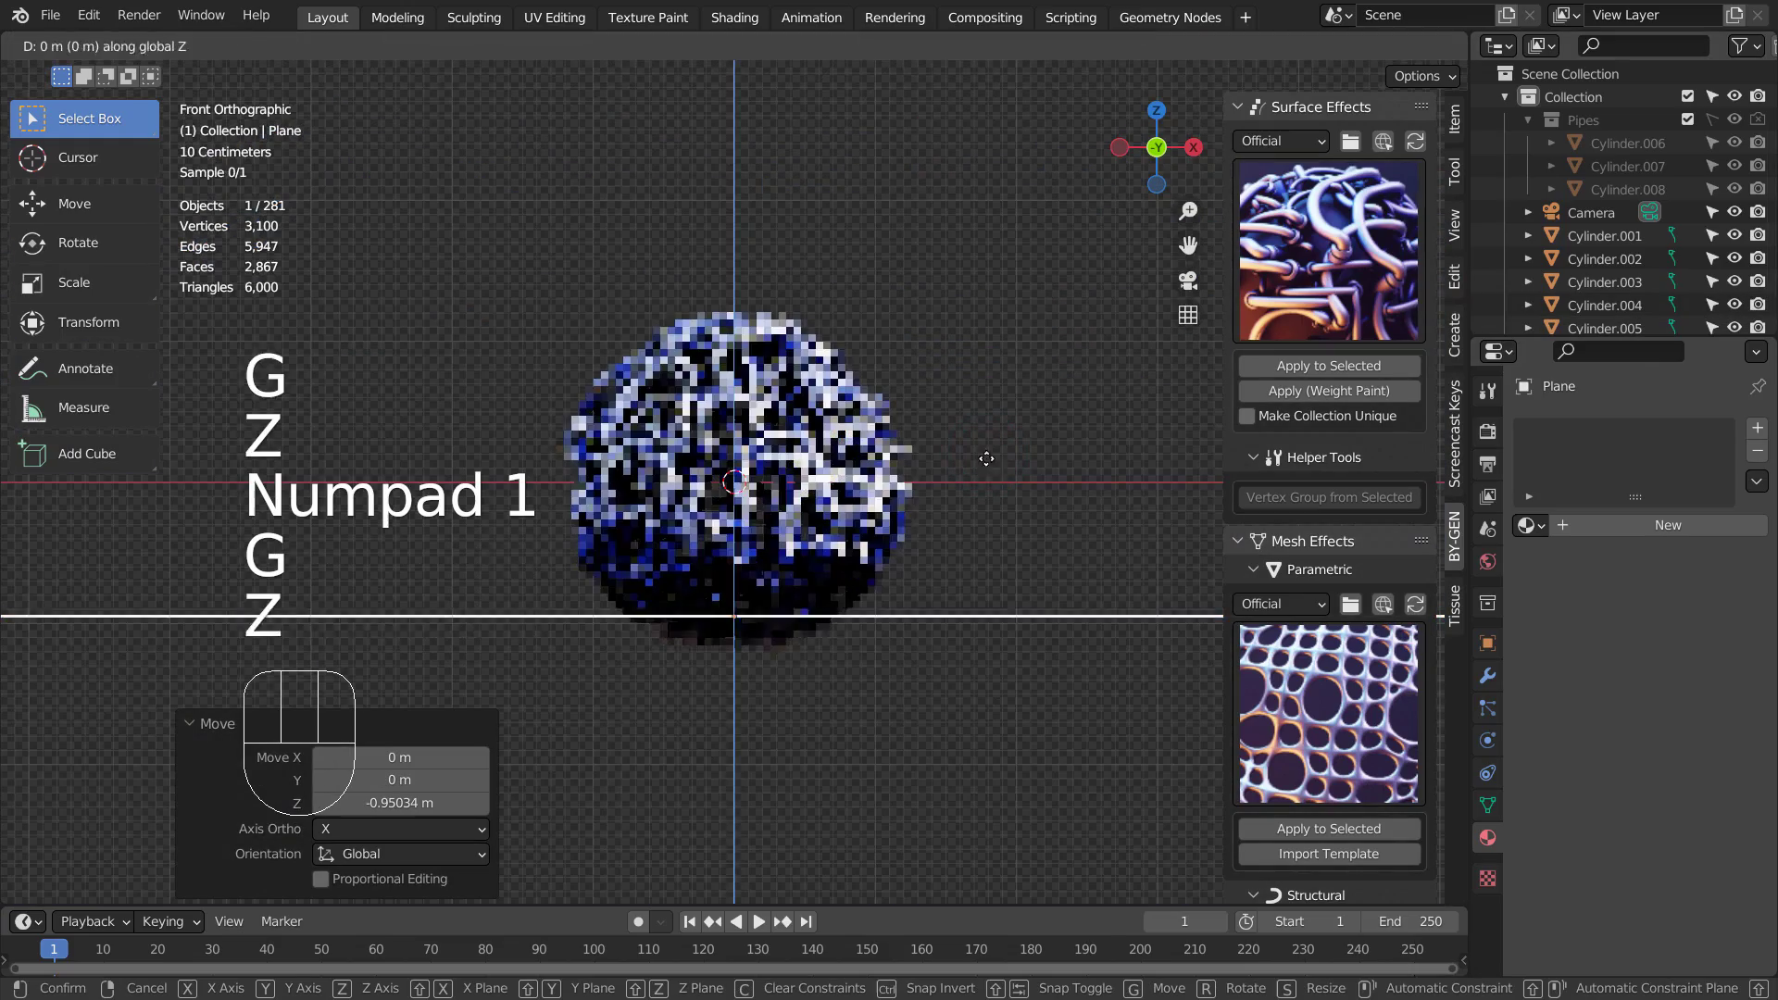
left_click(987, 486)
middle_click_drag(996, 407, 898, 509, "alt")
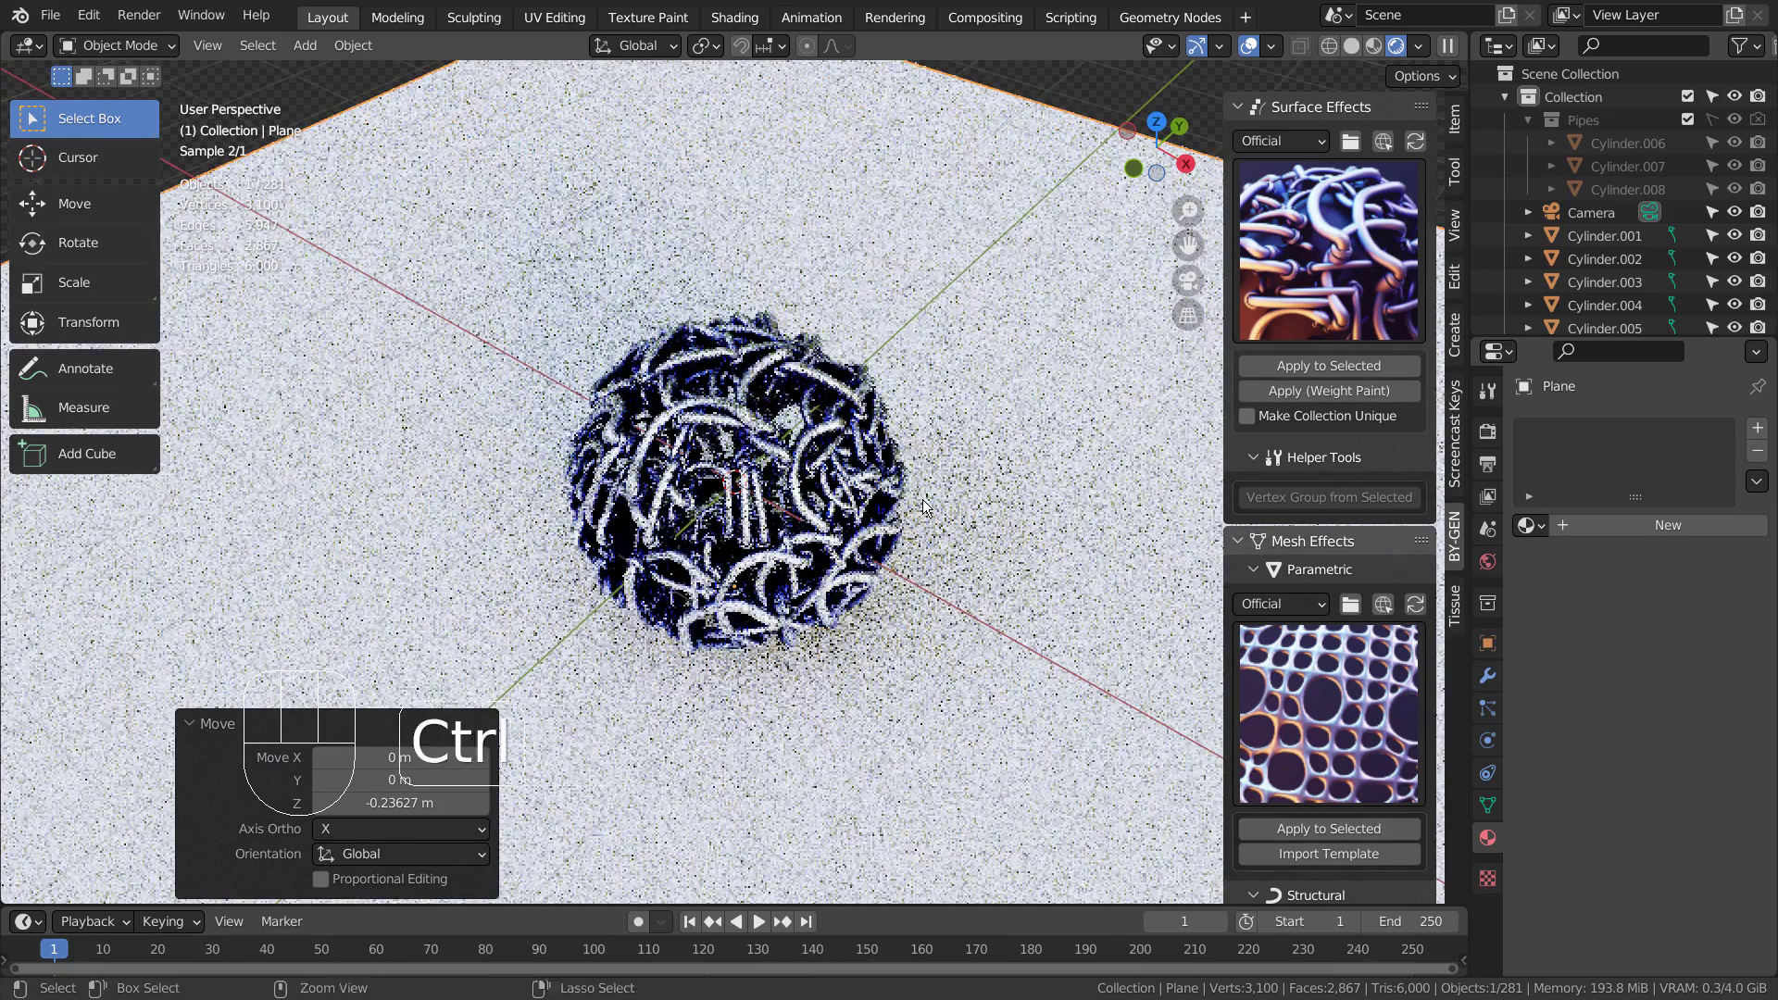
key("ctrl+alt+KP_0")
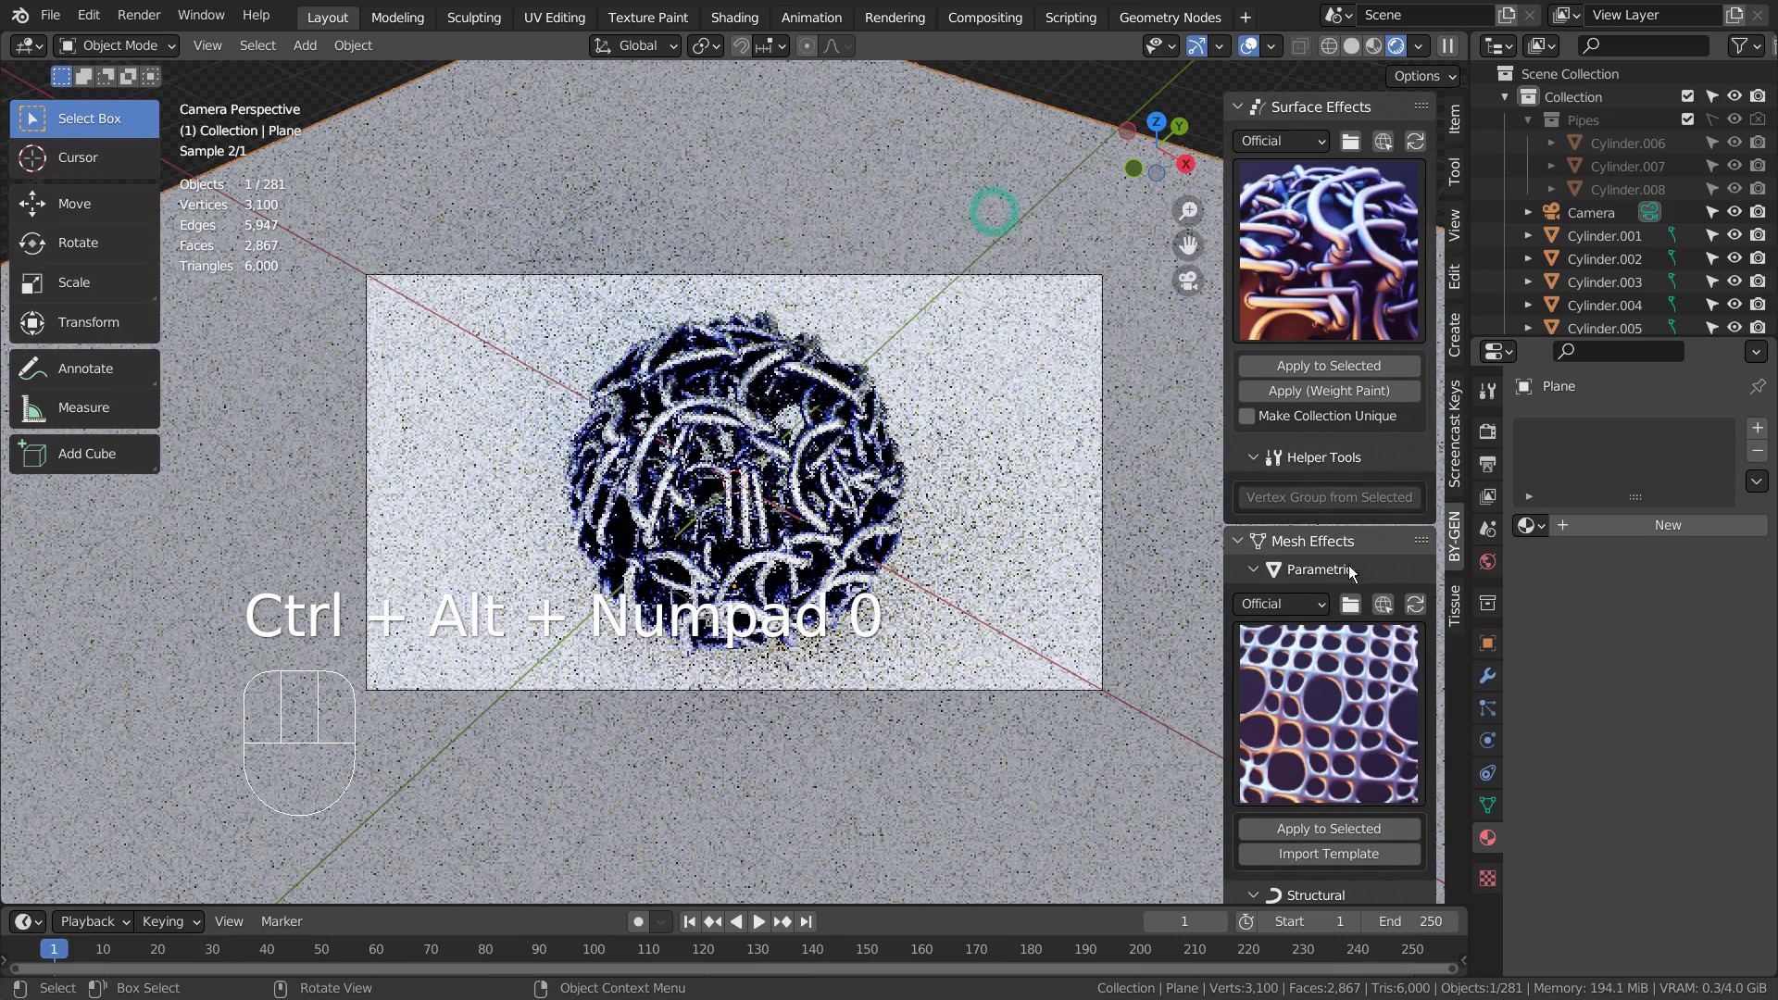
Give the plane new Material.001 with a near-black base colour and Metallic 0.945
left_click(1593, 527)
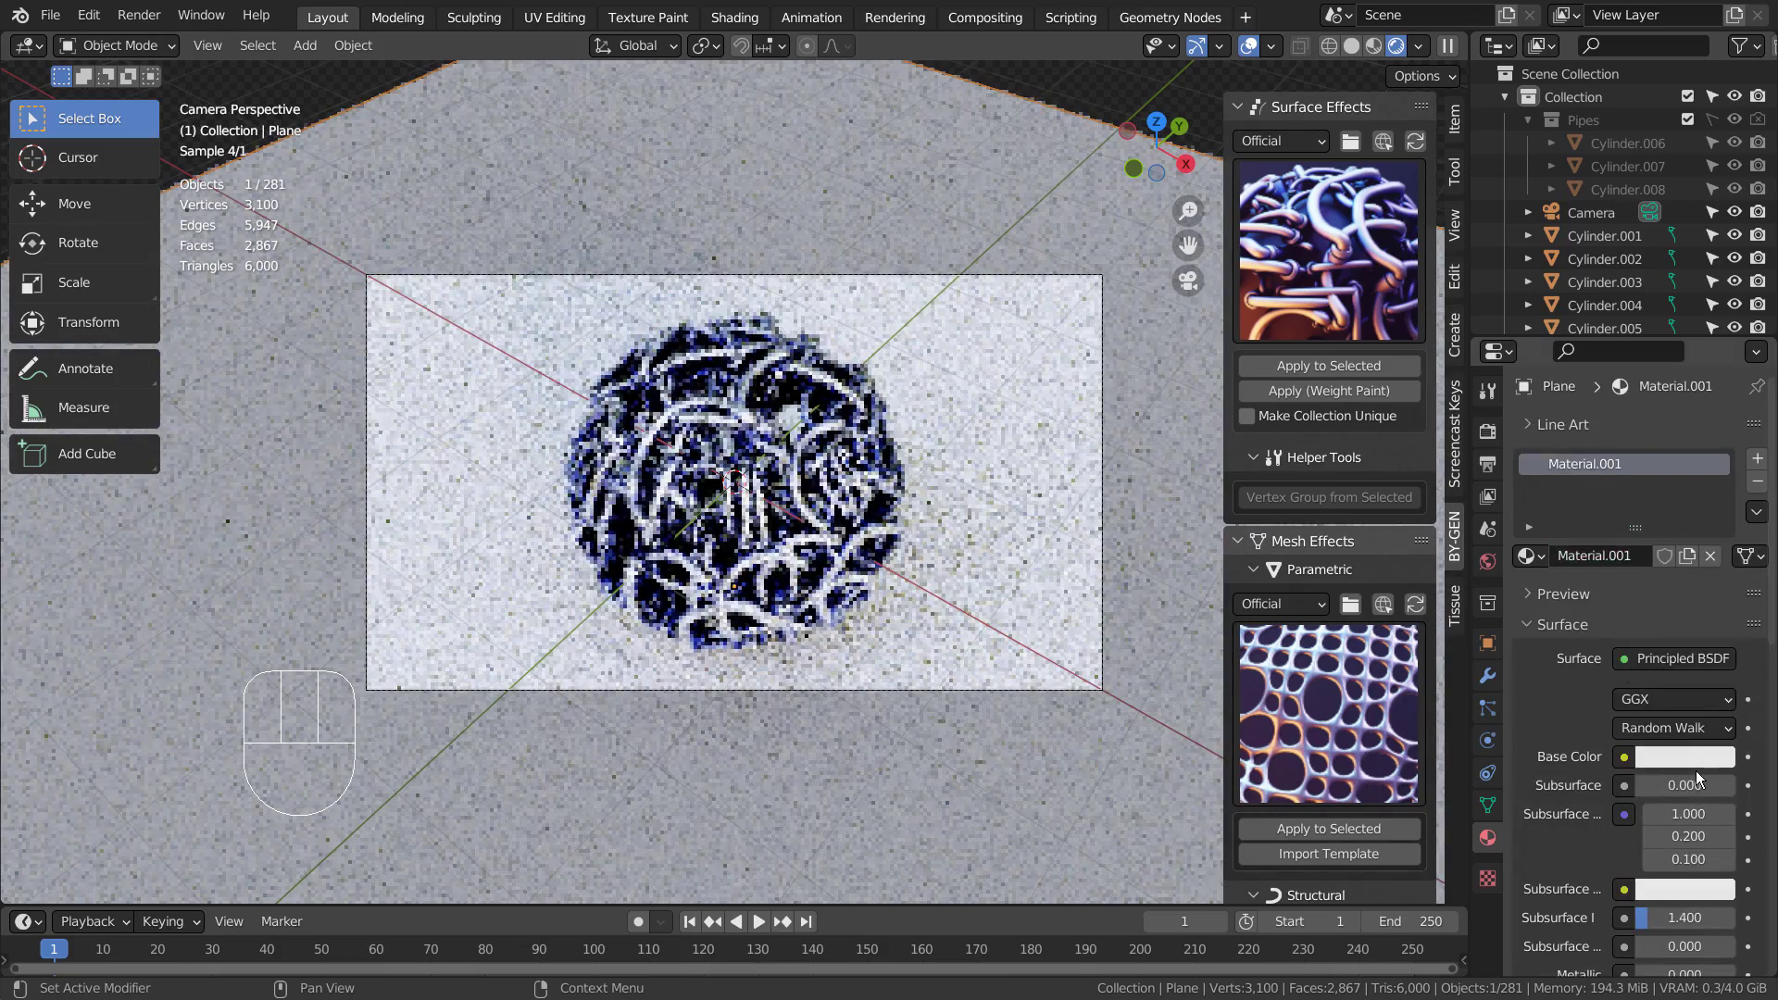
left_click(1695, 759)
left_click(1718, 512)
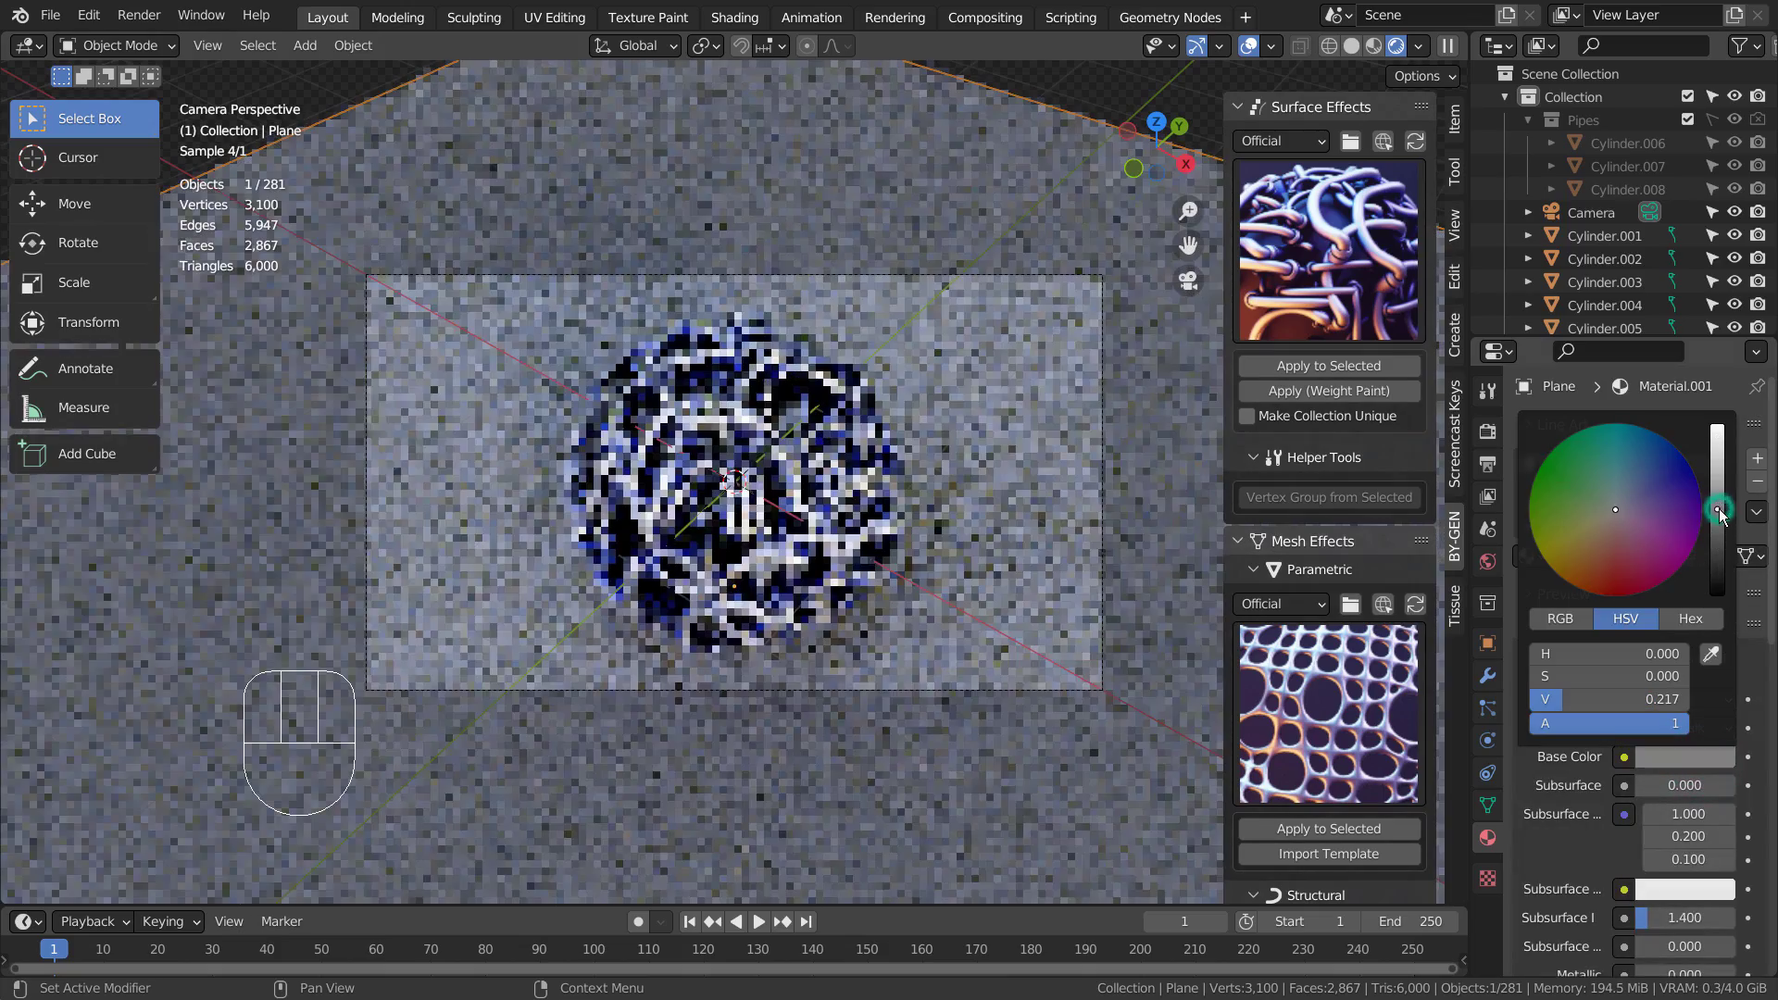
left_click_drag(1709, 686, 1707, 731)
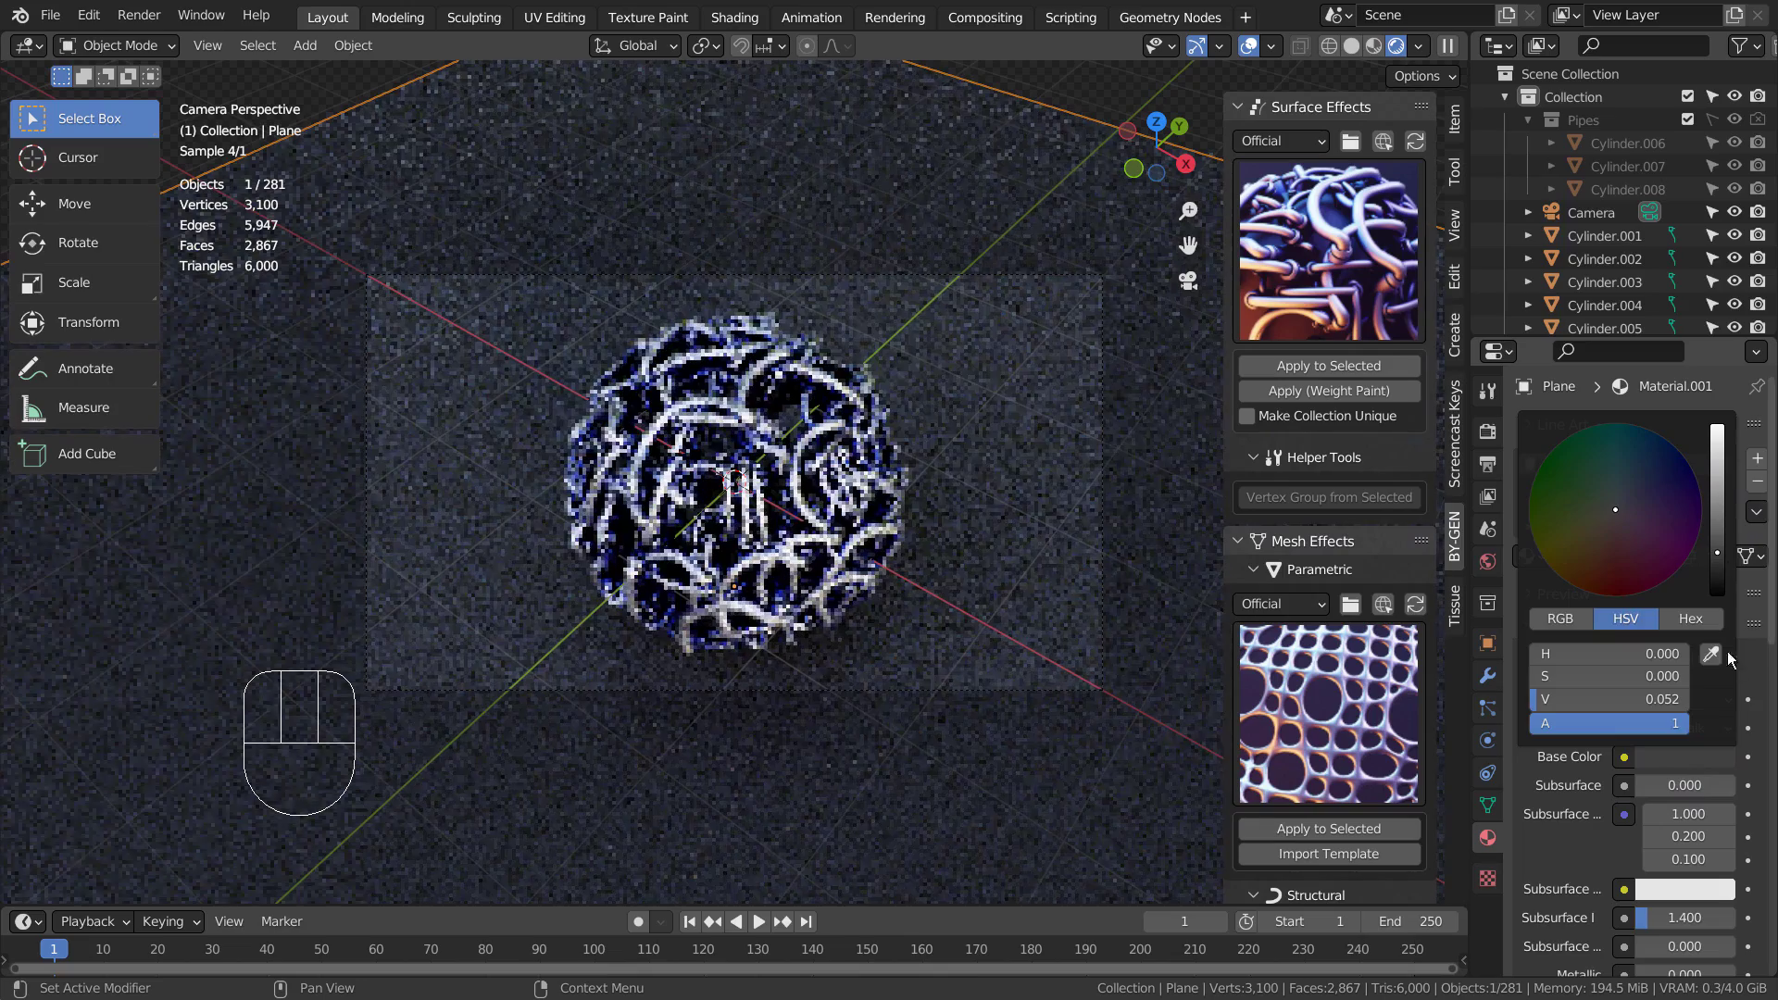
scroll(1584, 851, "down", 5)
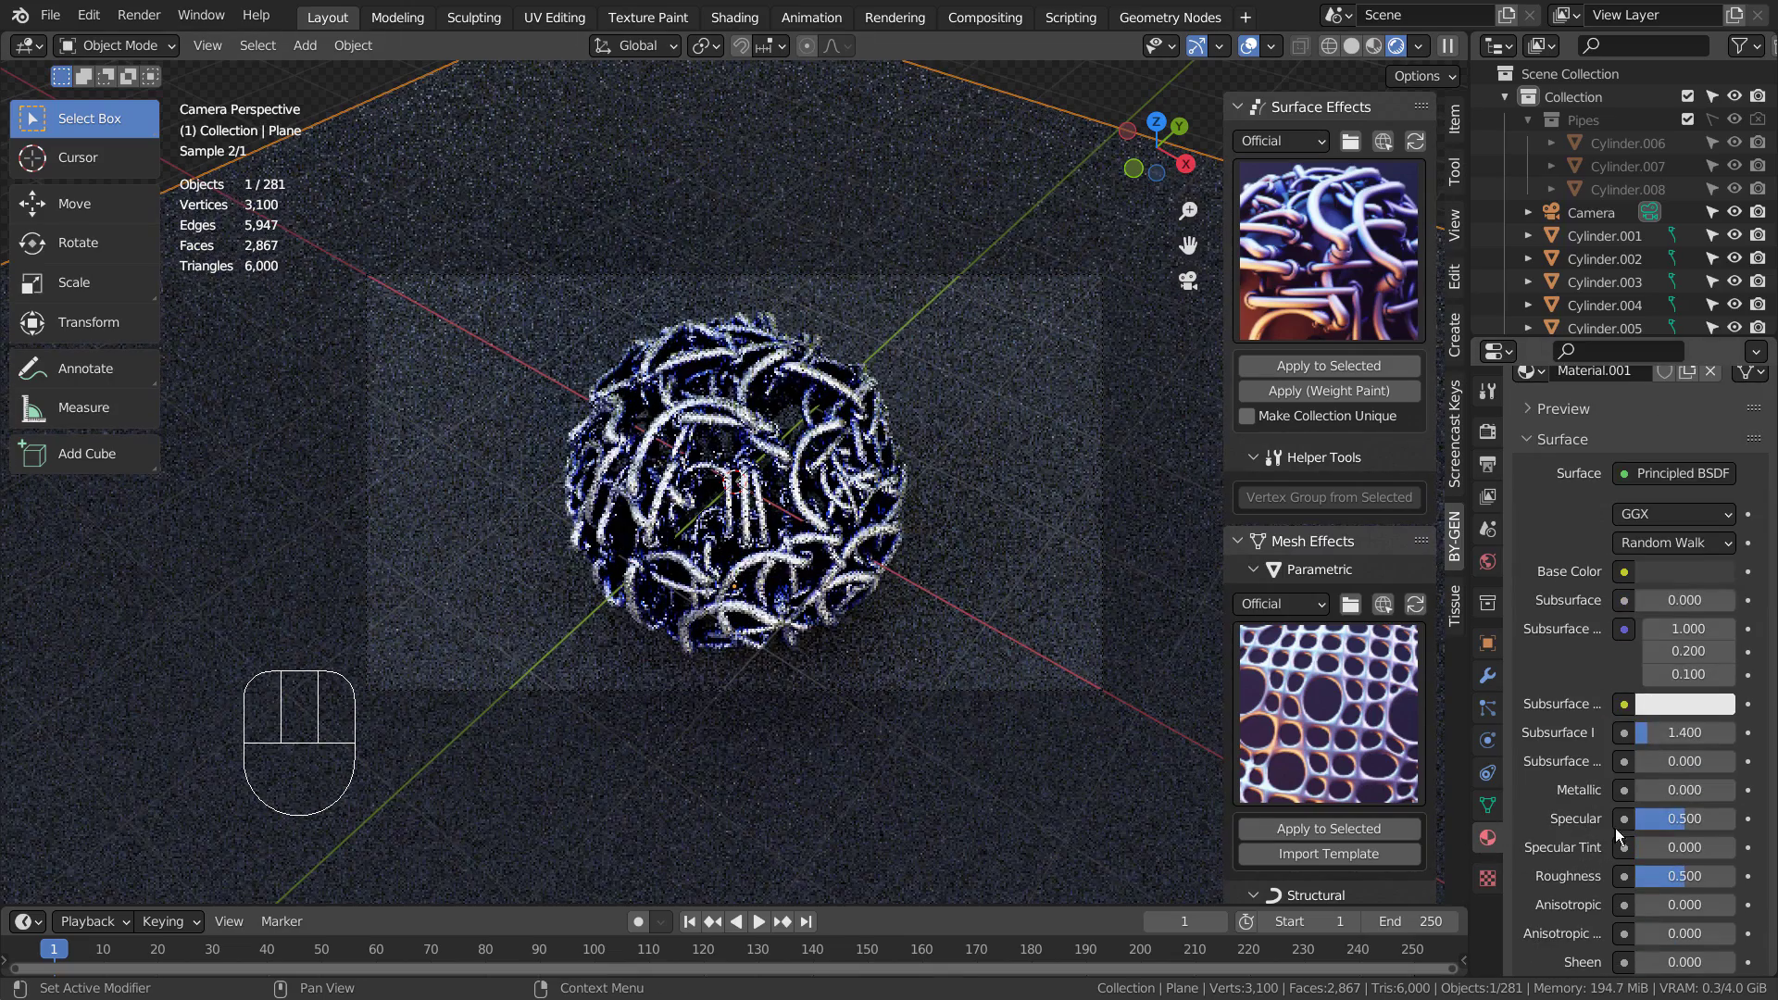
left_click_drag(1651, 784, 1660, 876)
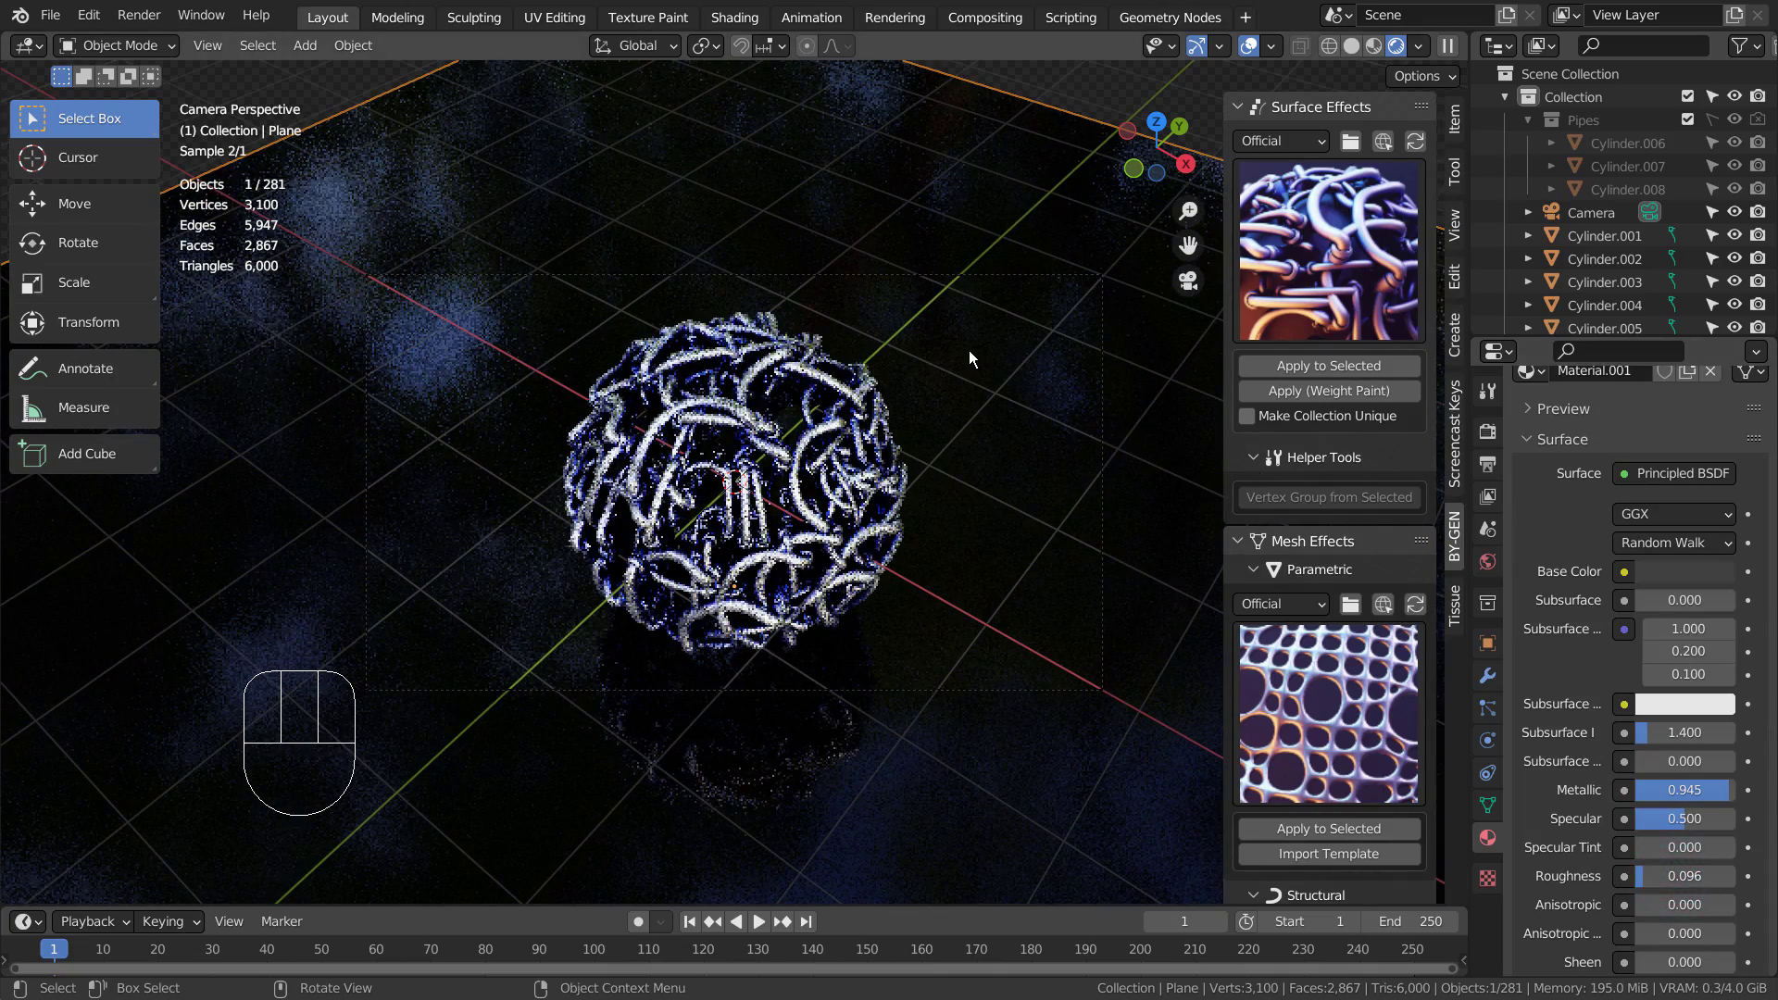
Check the forest.exr world, then set Cycles to 16 denoised render samples without noise threshold
left_click(1487, 561)
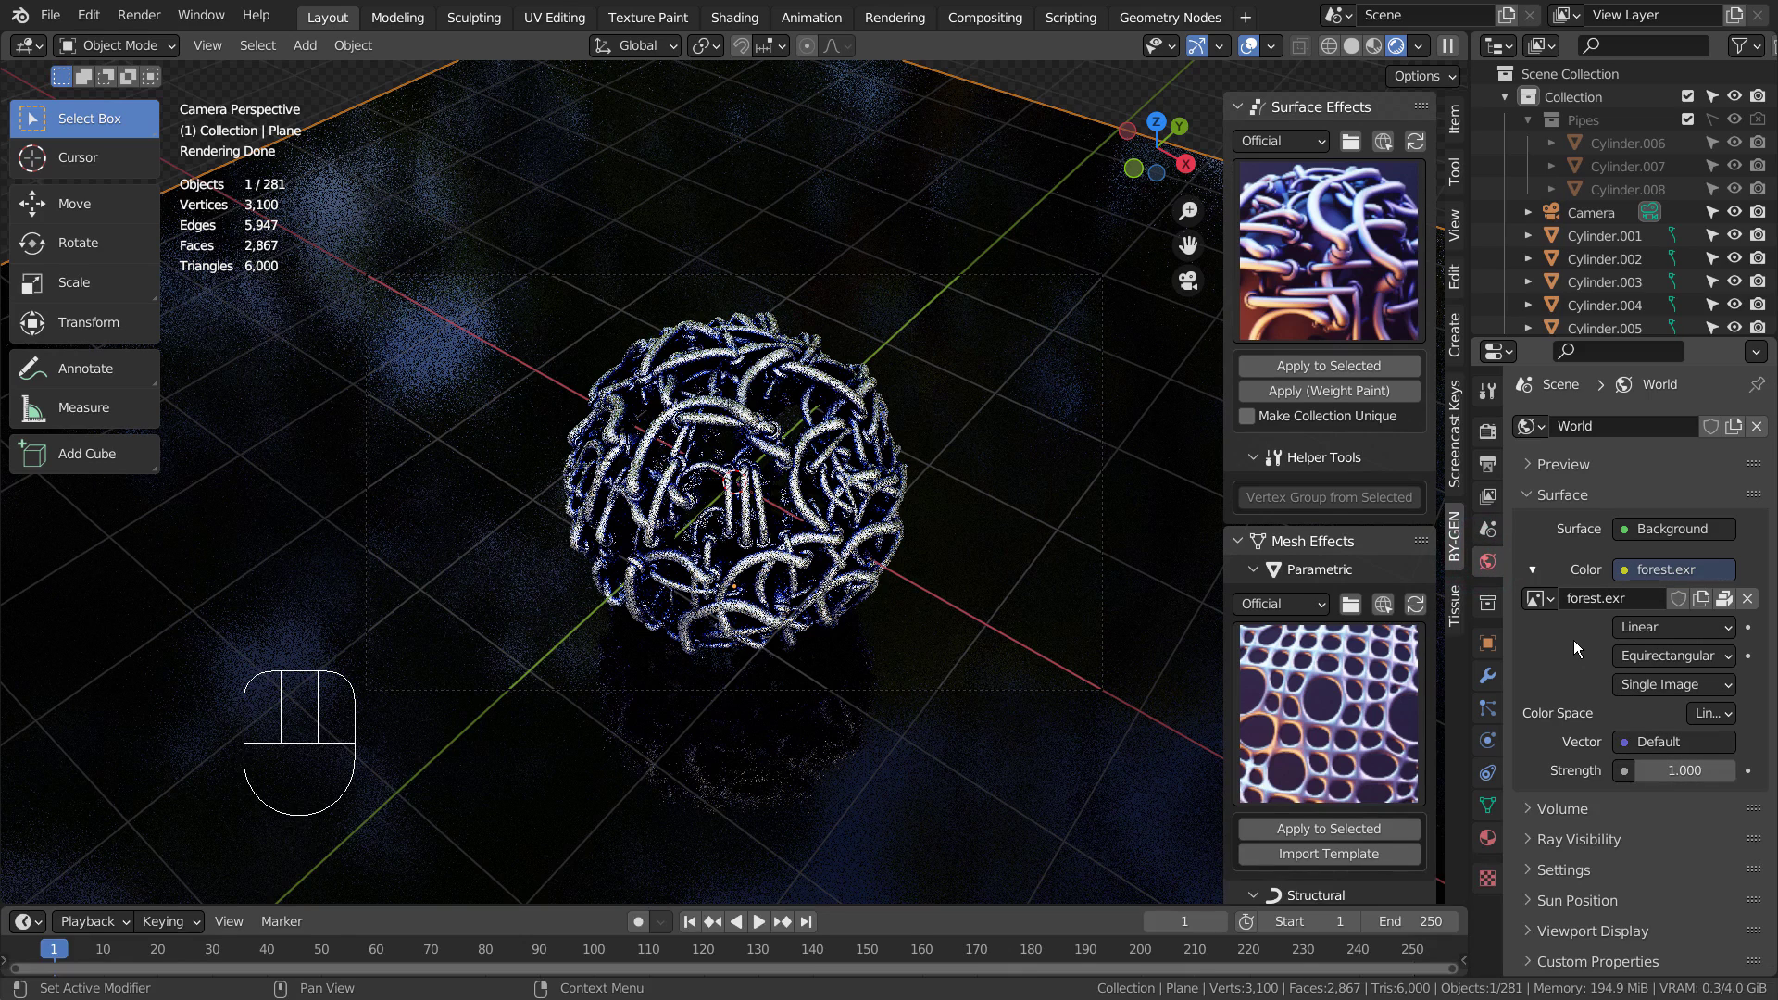
left_click(1488, 431)
left_click(1631, 610)
left_click(1630, 737)
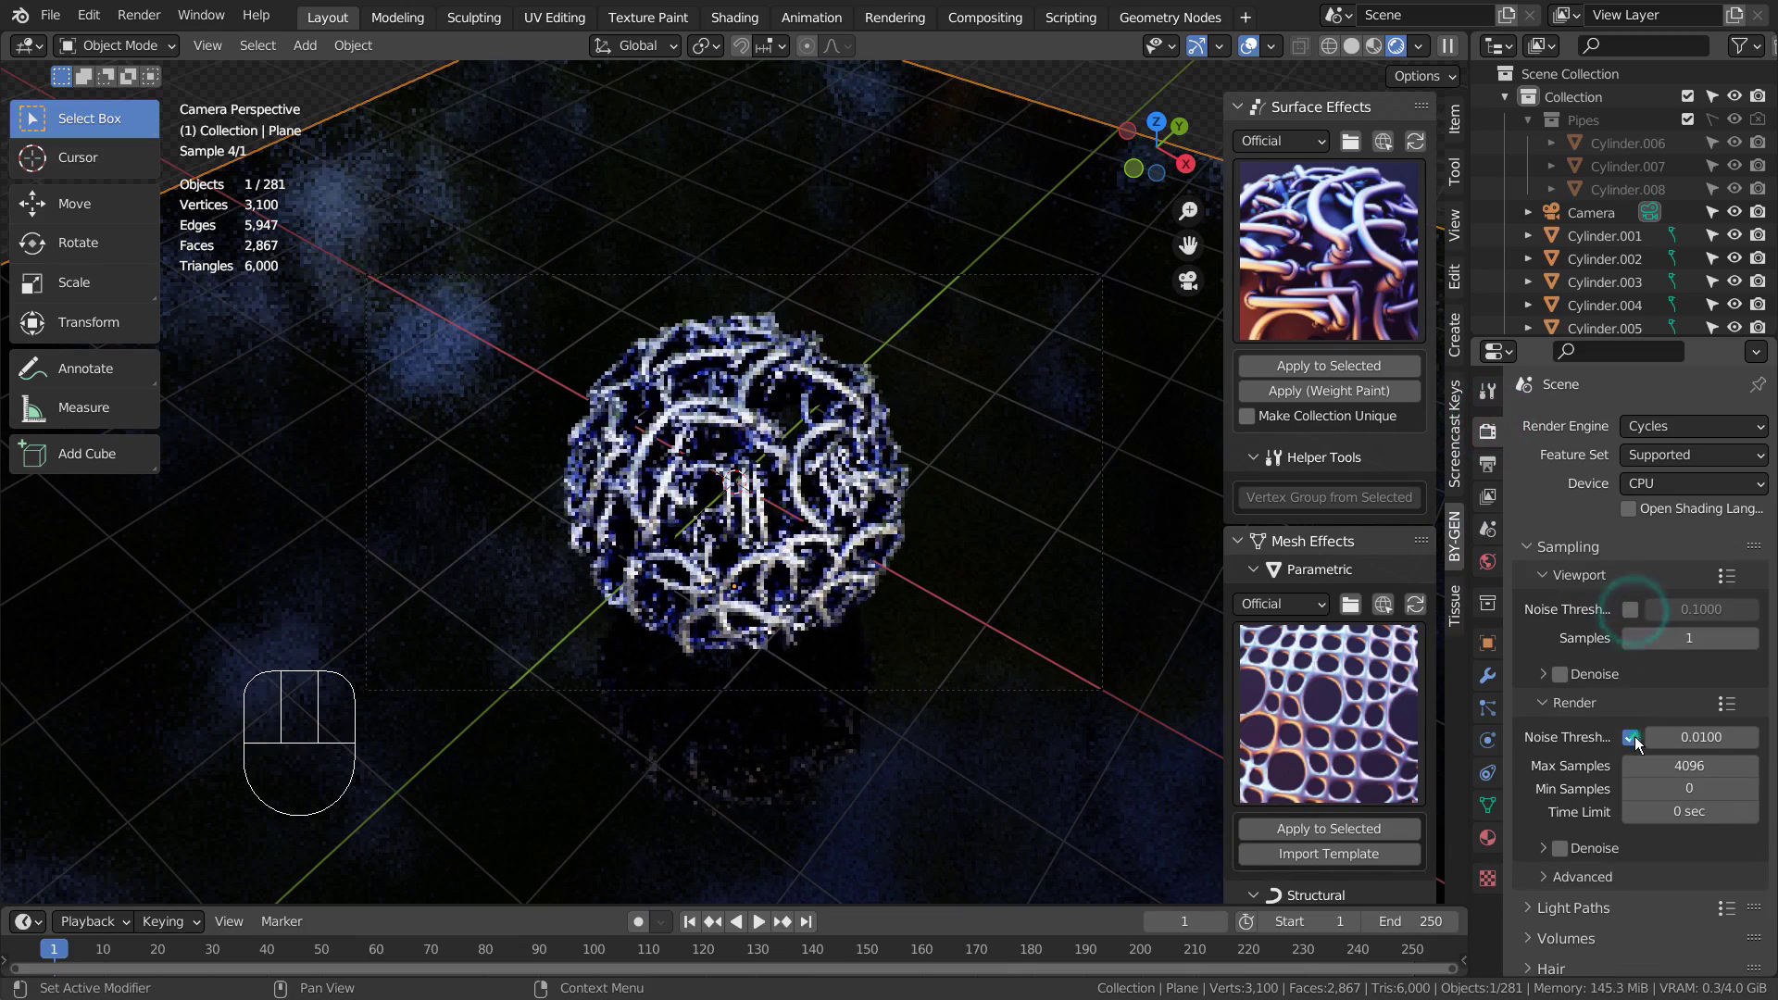
left_click(1561, 823)
double_click(1689, 765)
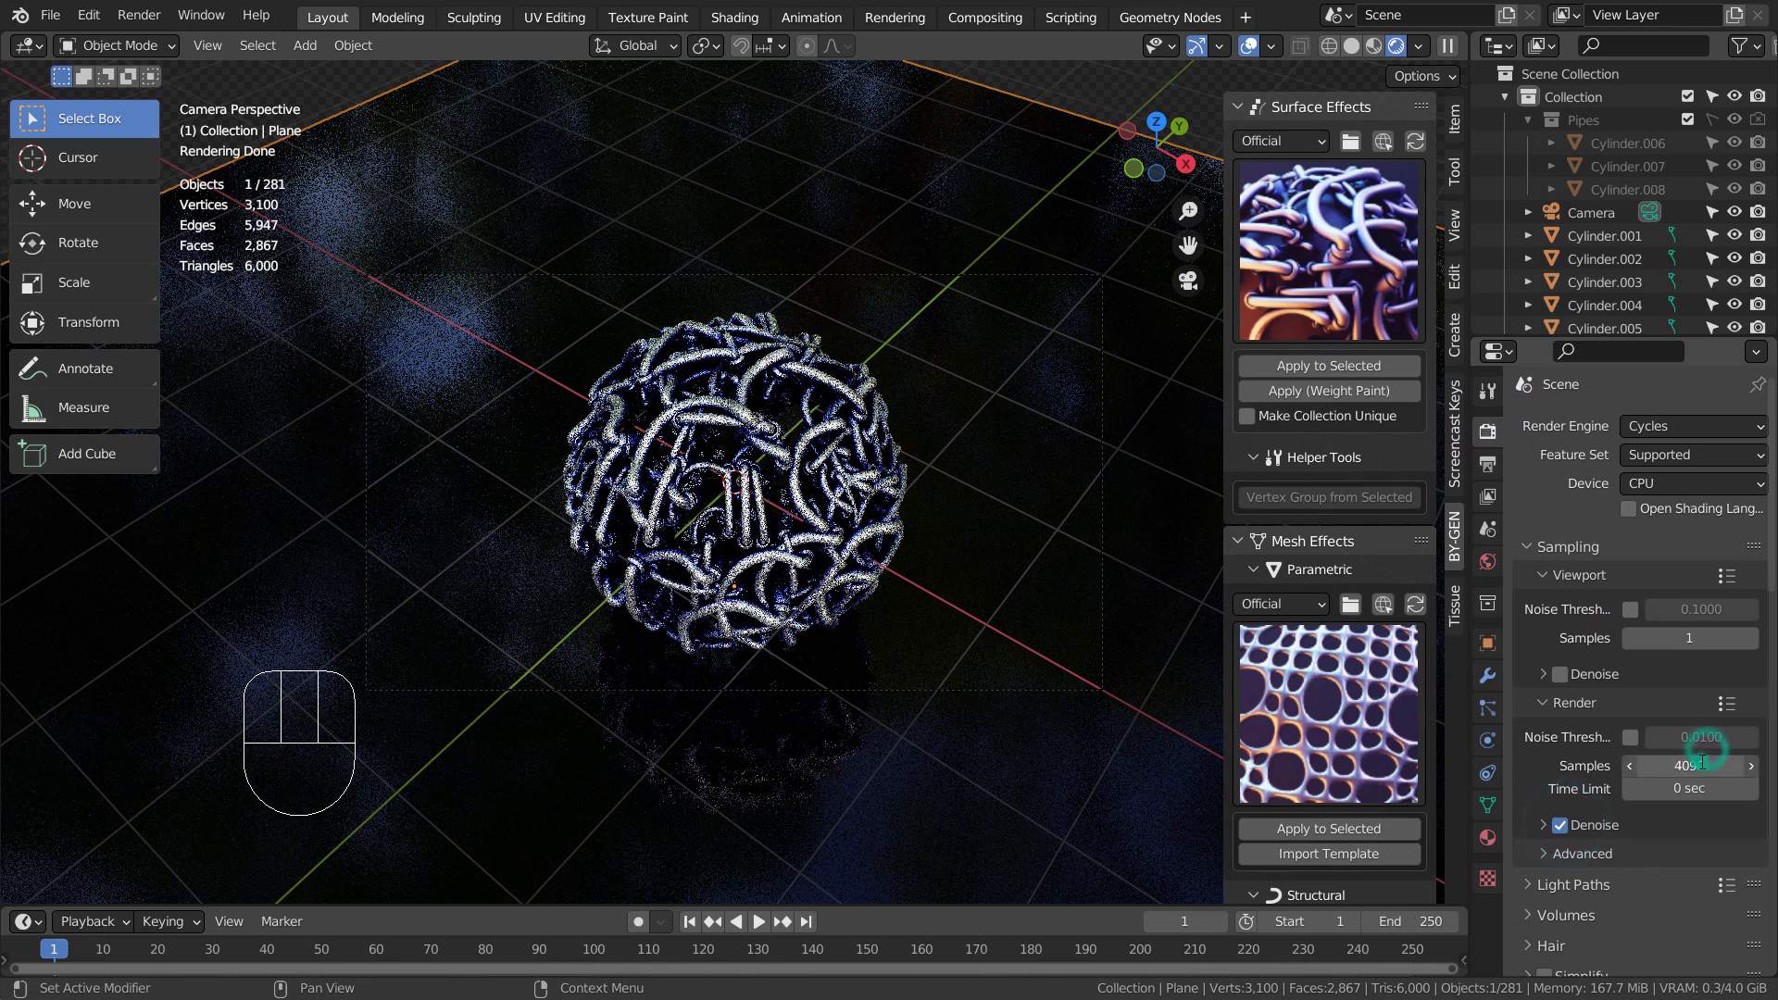
type("16")
key("Return")
Review the compositing nodes, then return to Layout with Solid viewport shading
left_click(984, 17)
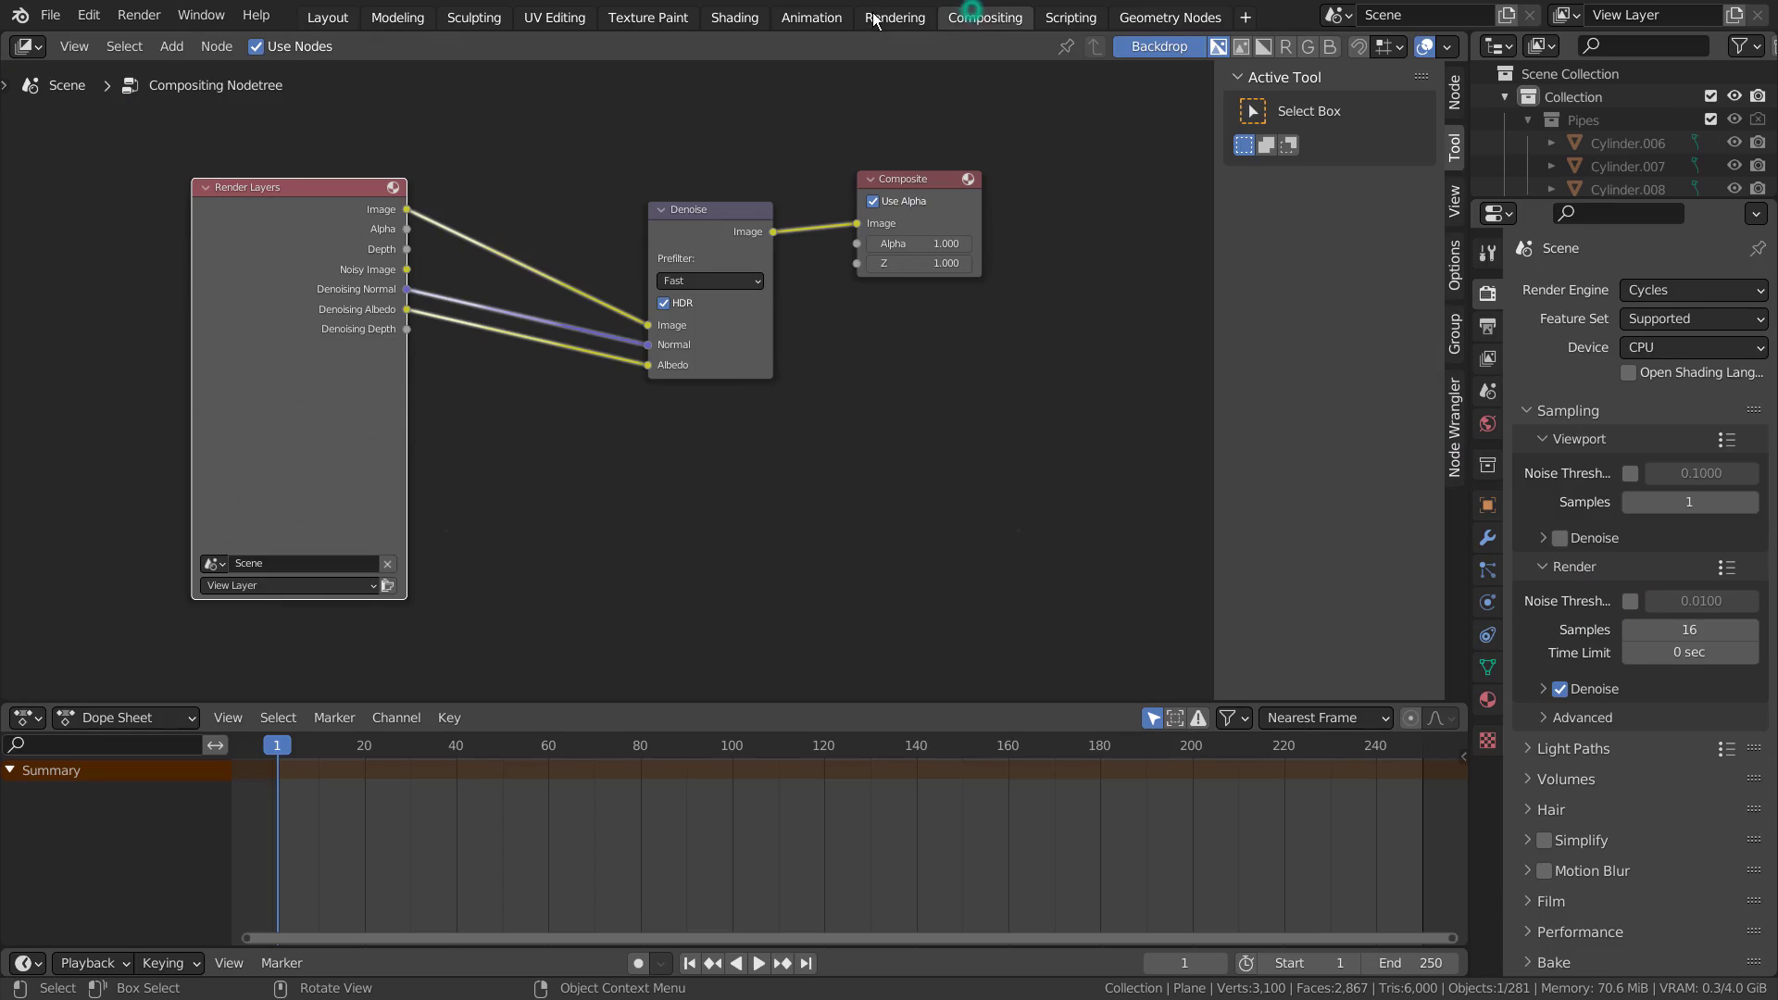
left_click(327, 17)
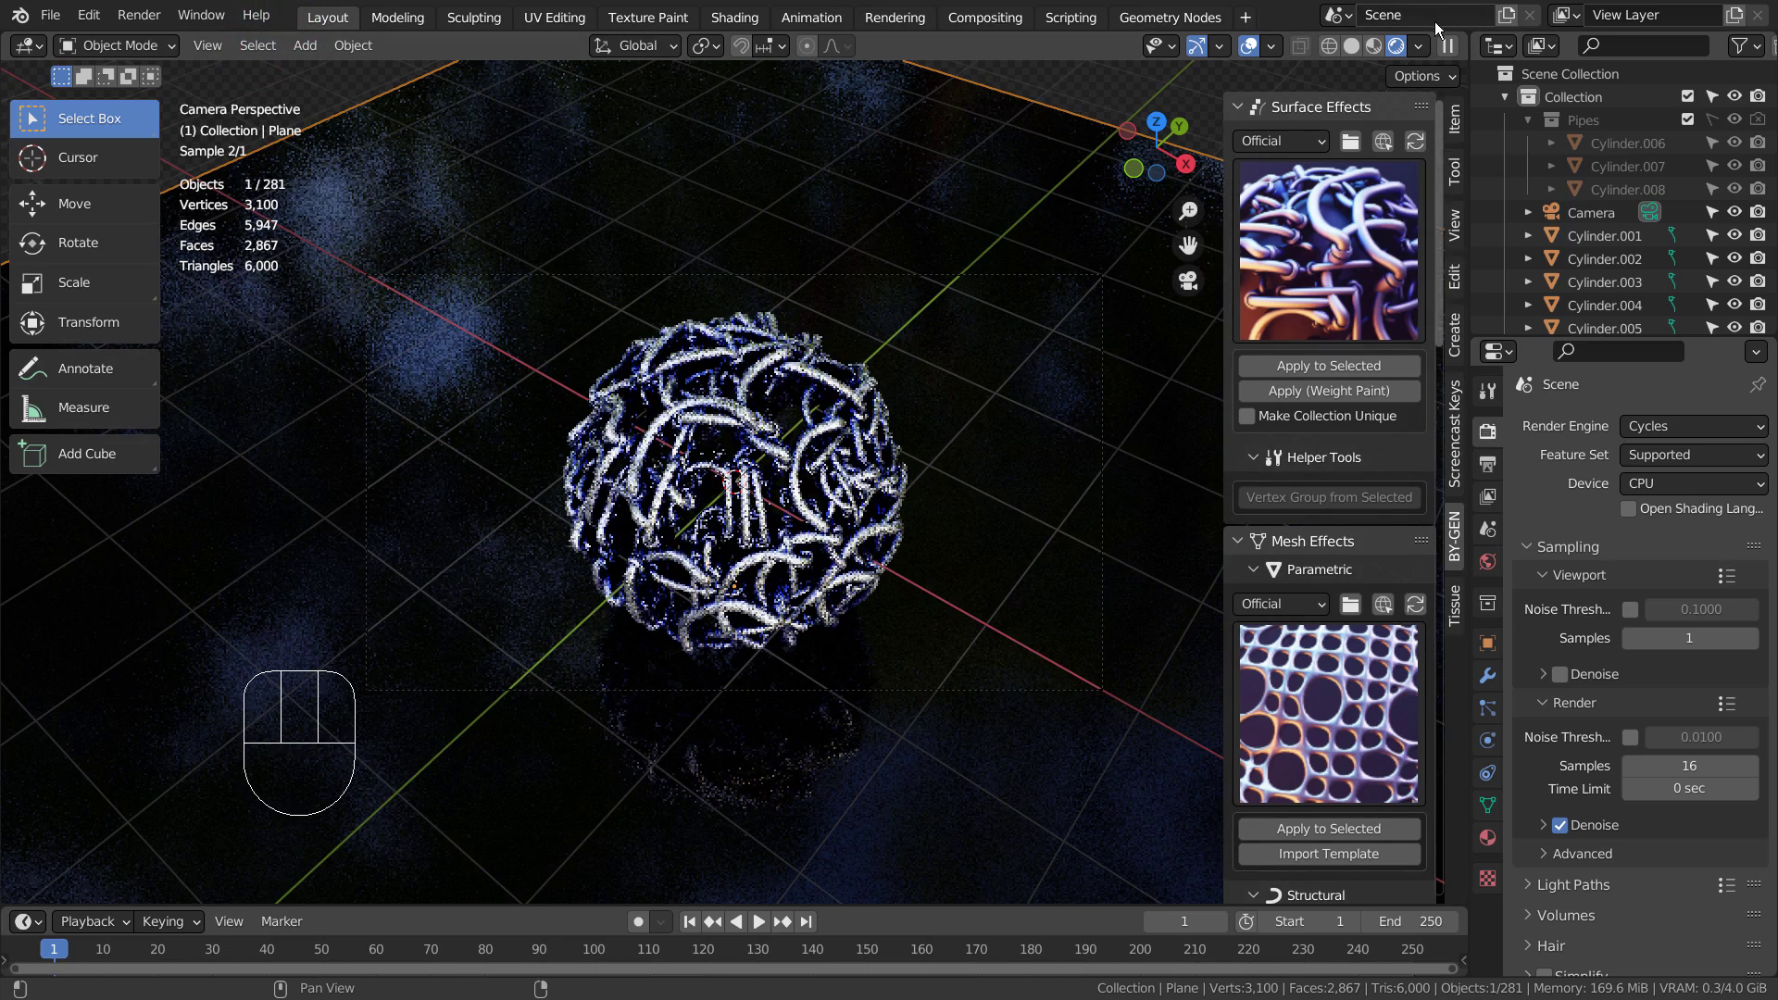
left_click(1352, 47)
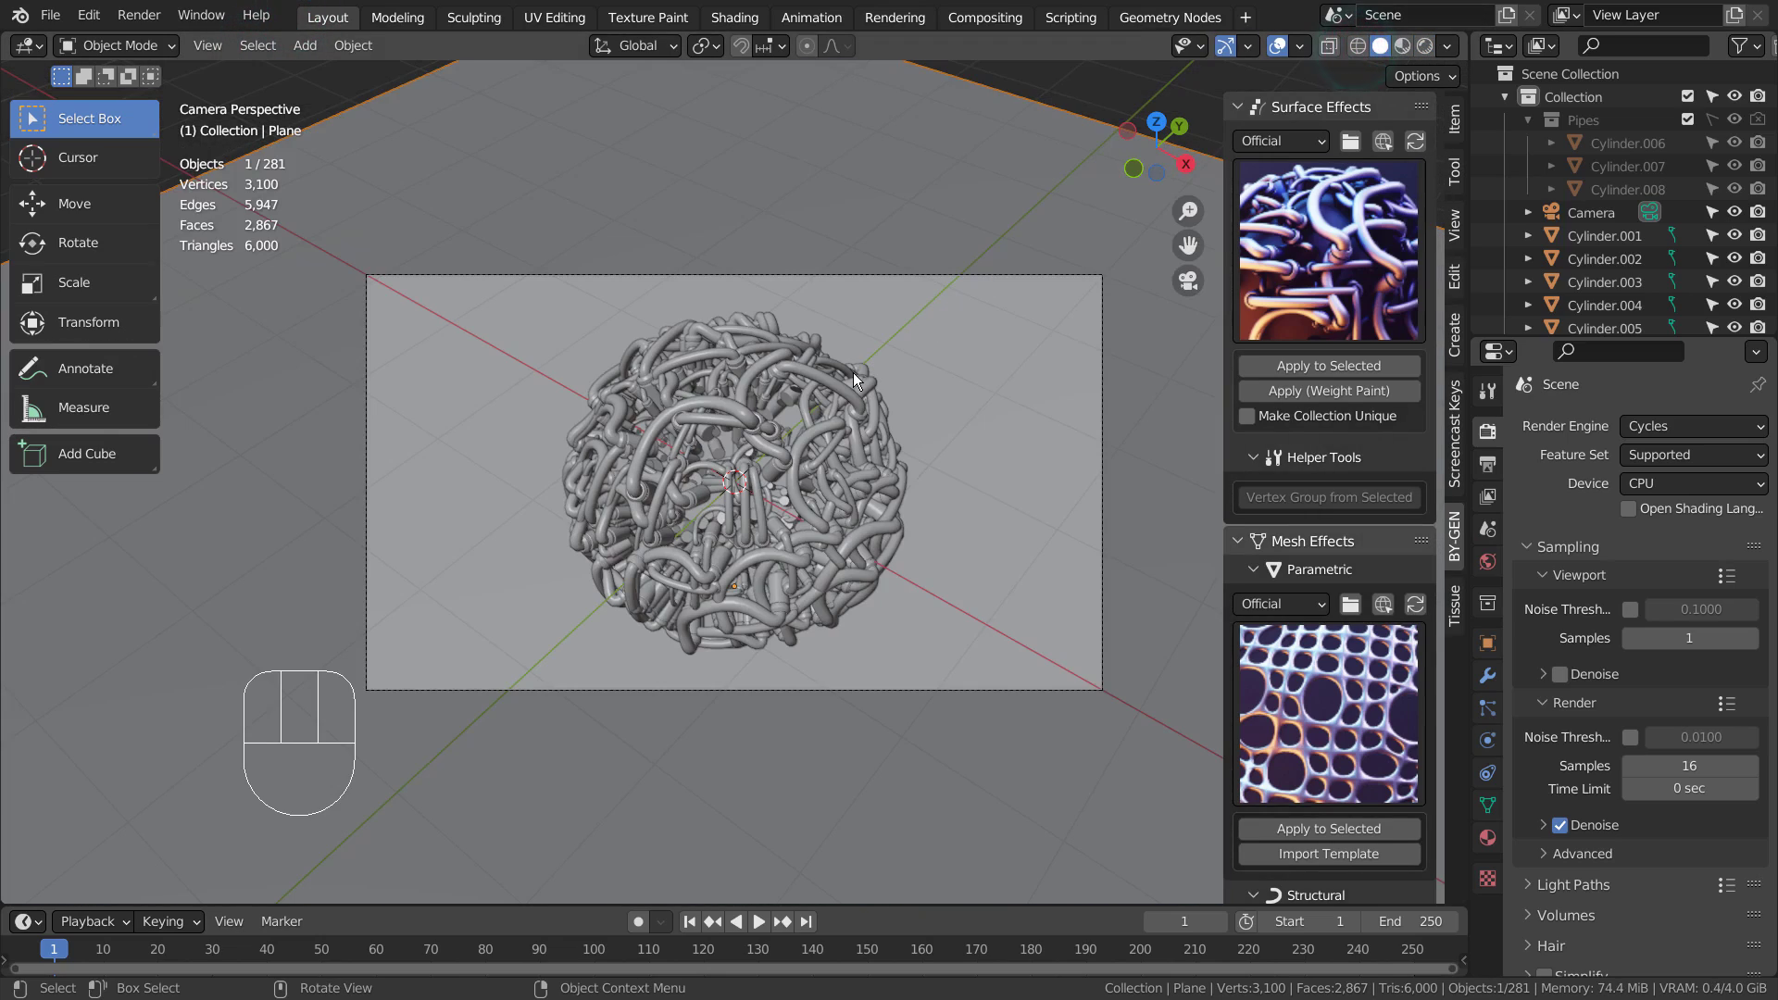